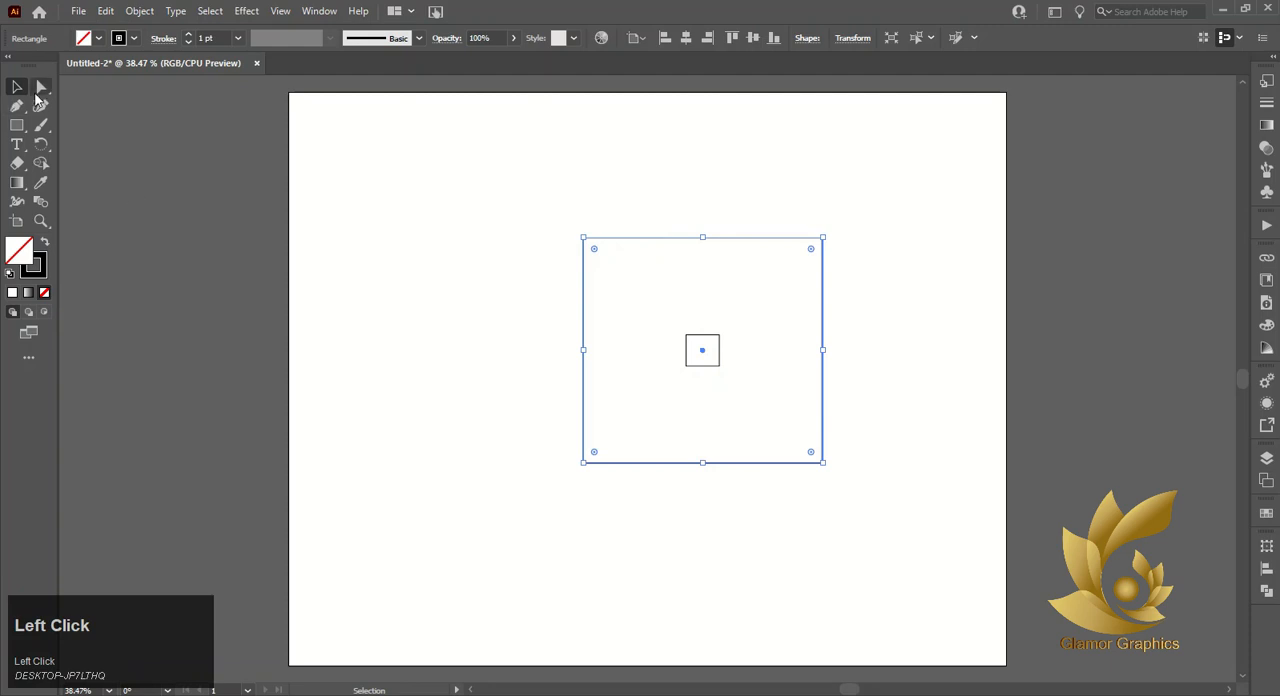
- Round all four corners of the large square around the small centre square using Direct Selection
left_click(40, 88)
left_click_drag(596, 250, 626, 283)
left_click(450, 233)
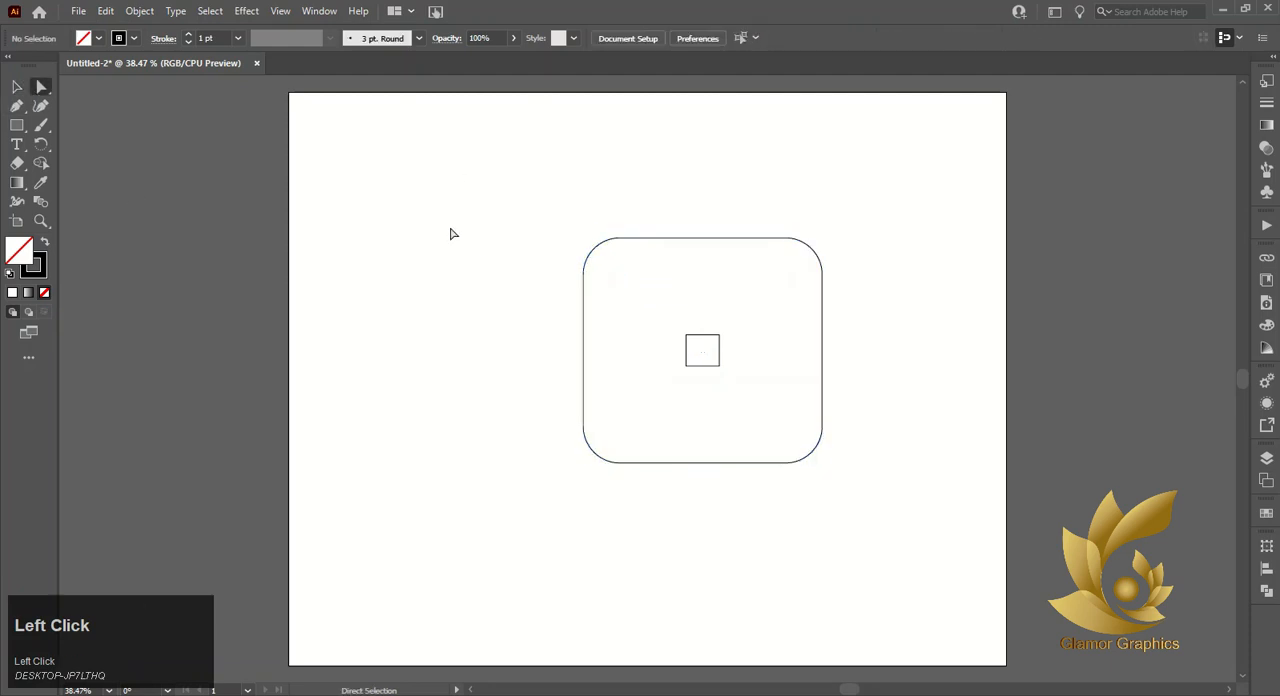
left_click_drag(557, 220, 626, 376)
left_click(766, 204)
left_click(826, 336)
left_click(105, 11)
left_click(130, 86)
left_click(105, 11)
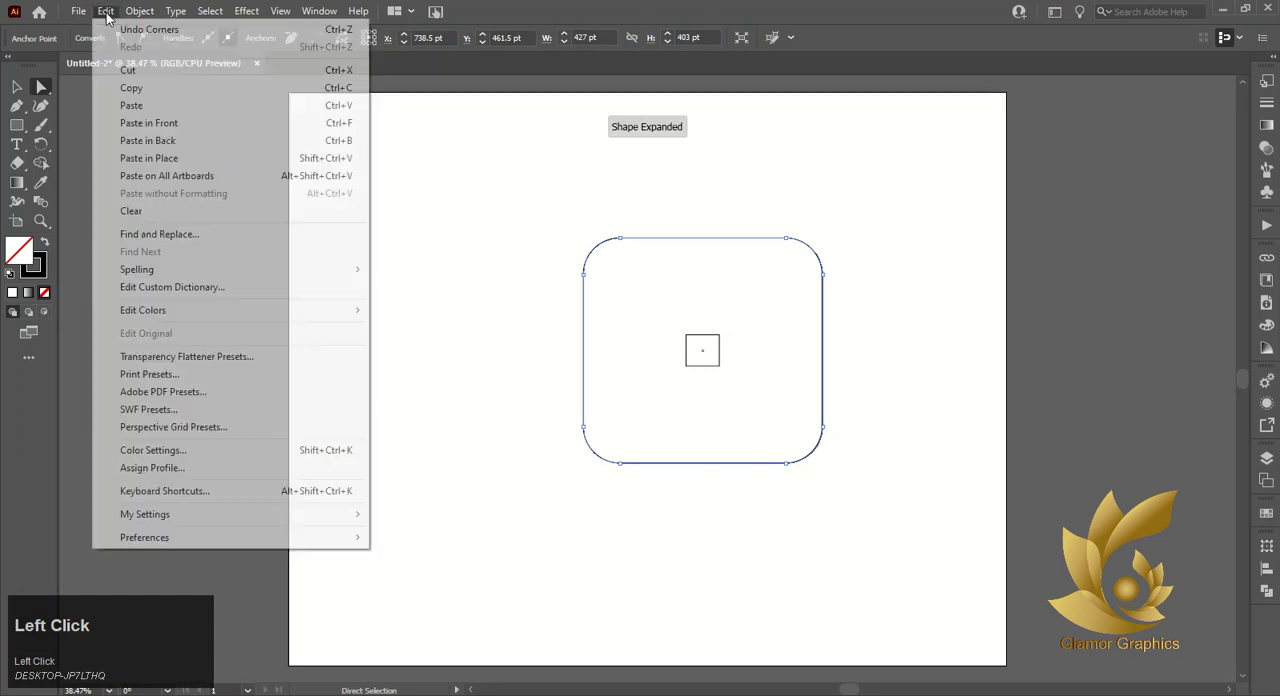
left_click(150, 122)
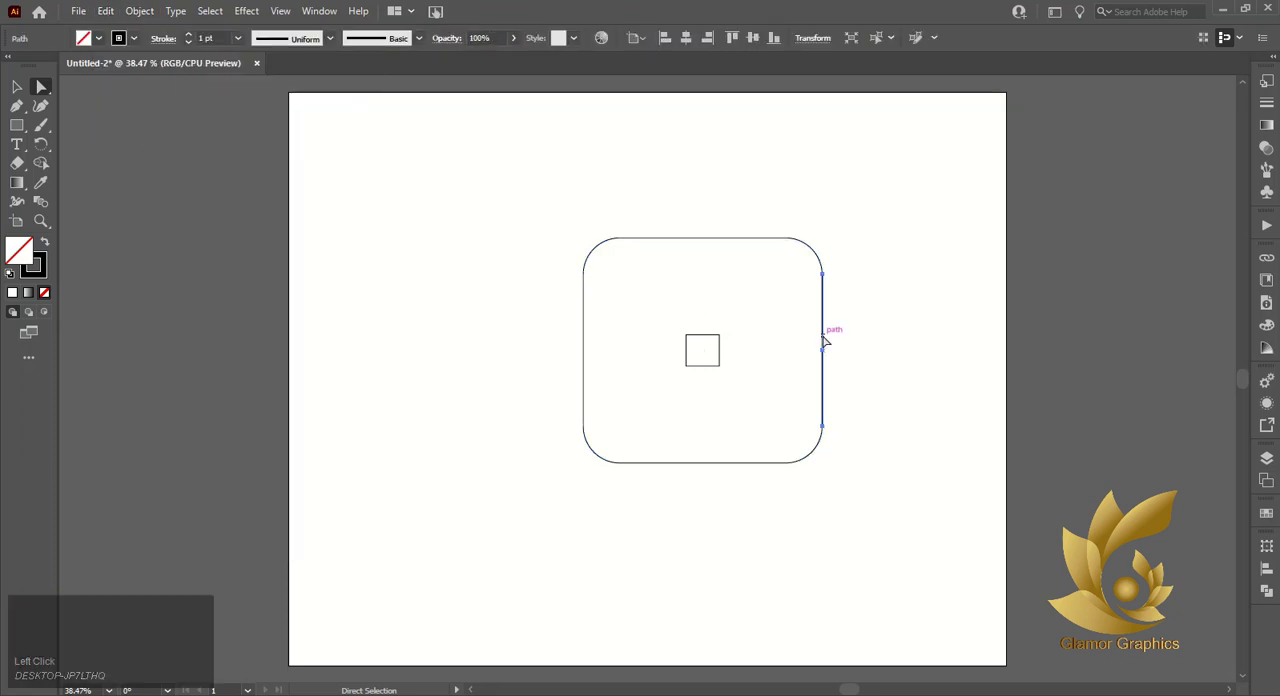
left_click_drag(823, 330, 792, 367)
key("Delete")
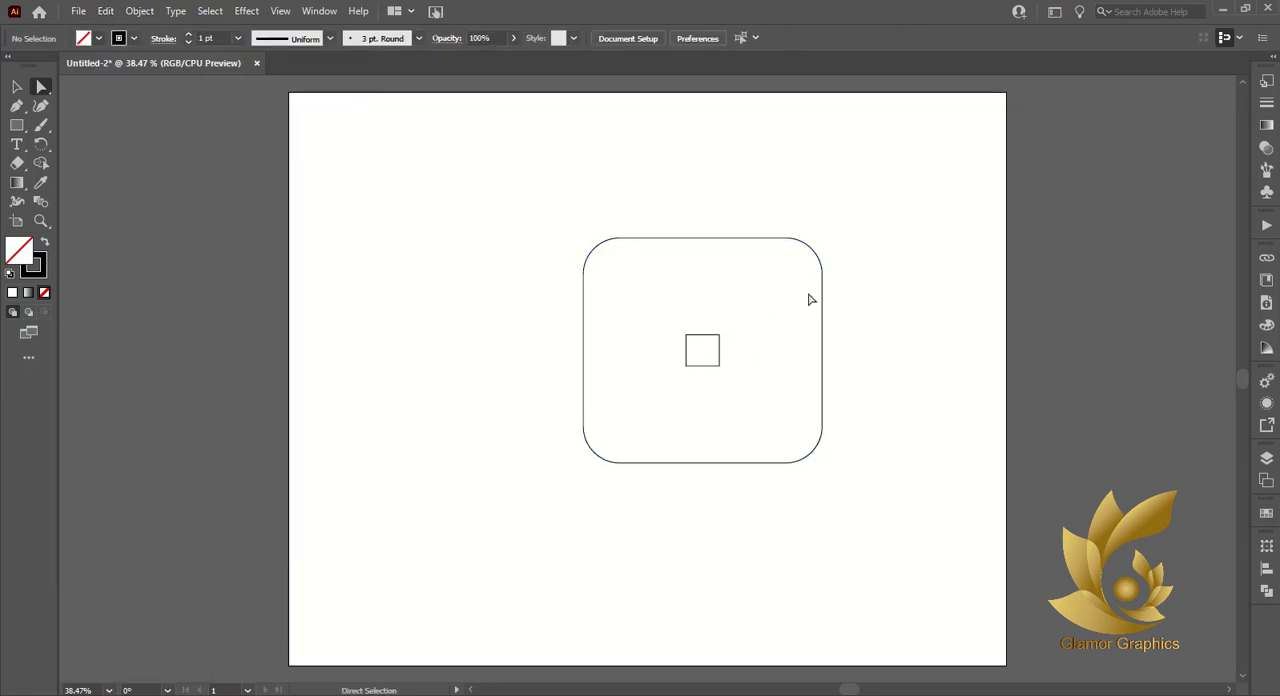
left_click(823, 333)
left_click(106, 12)
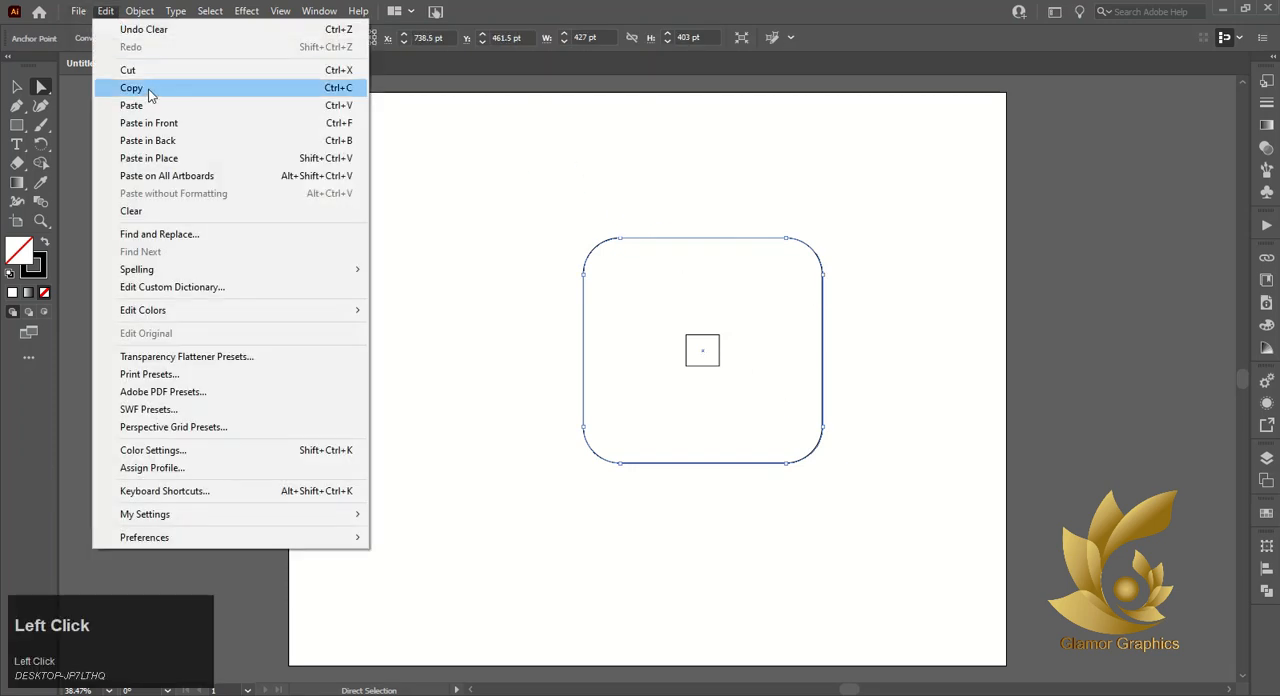
left_click(149, 90)
left_click(106, 12)
left_click(866, 338)
left_click_drag(822, 345, 800, 362)
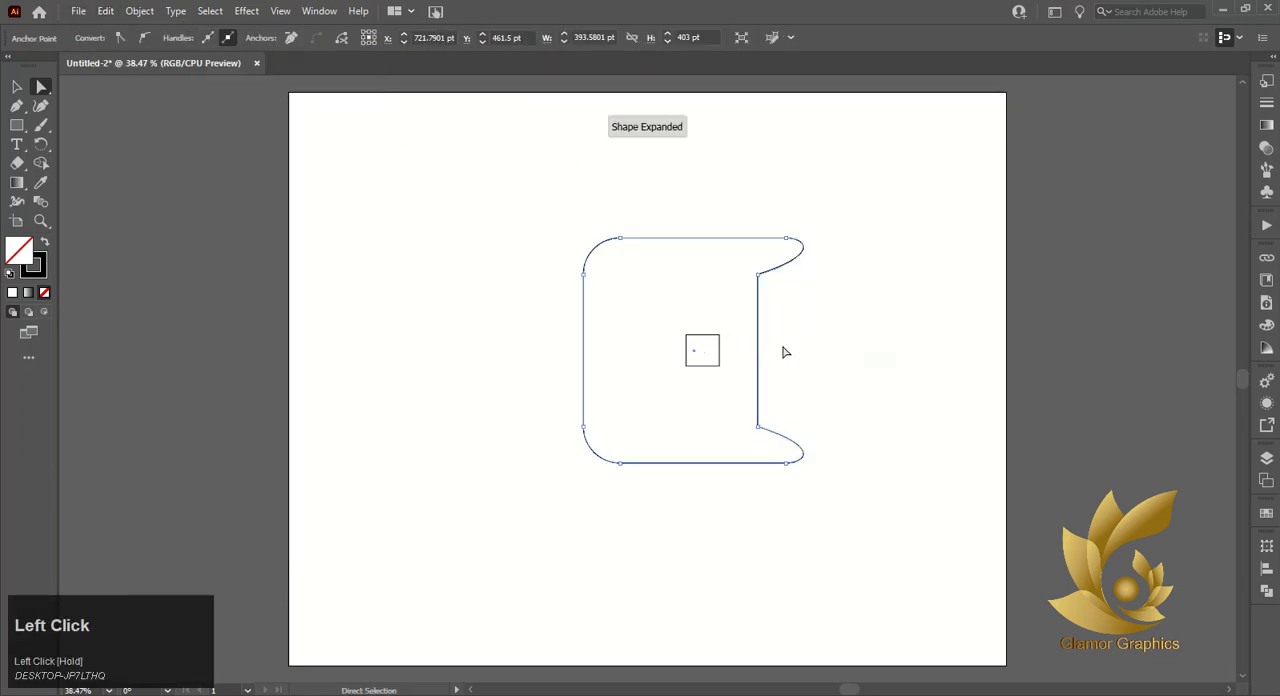
key("ctrl+z")
left_click(17, 87)
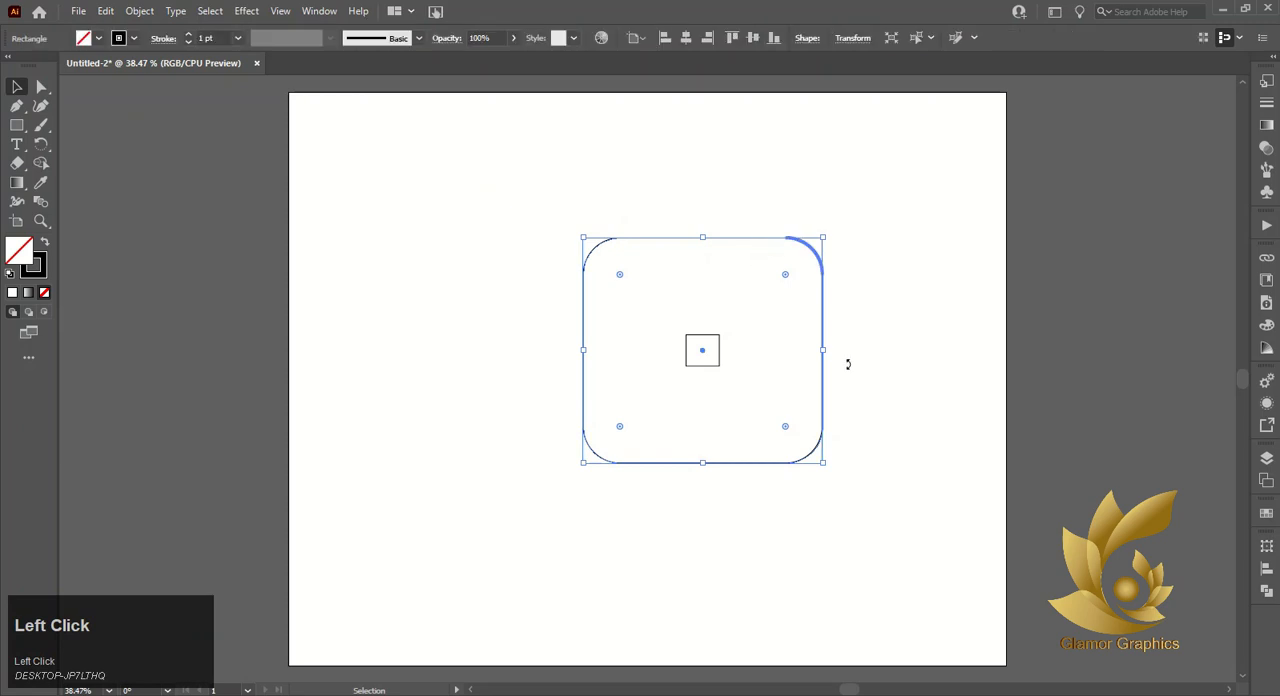
left_click_drag(823, 372, 893, 384)
key("ctrl+z")
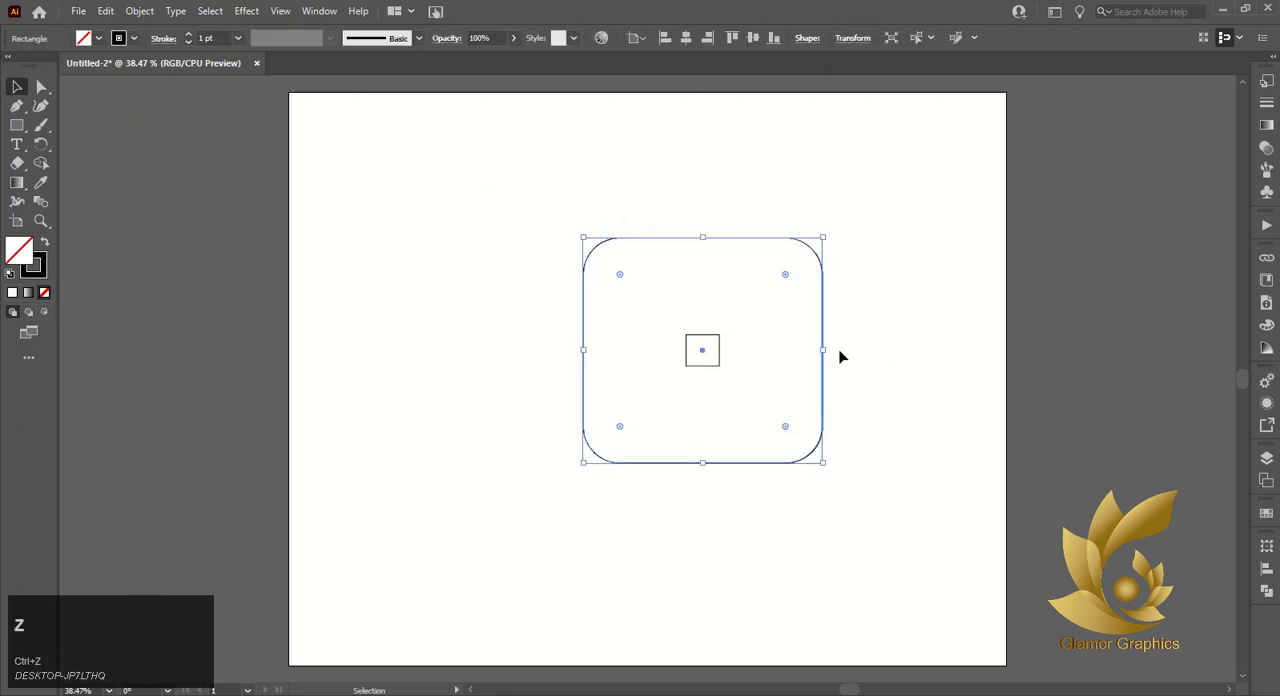
right_click(826, 327)
left_click(800, 322)
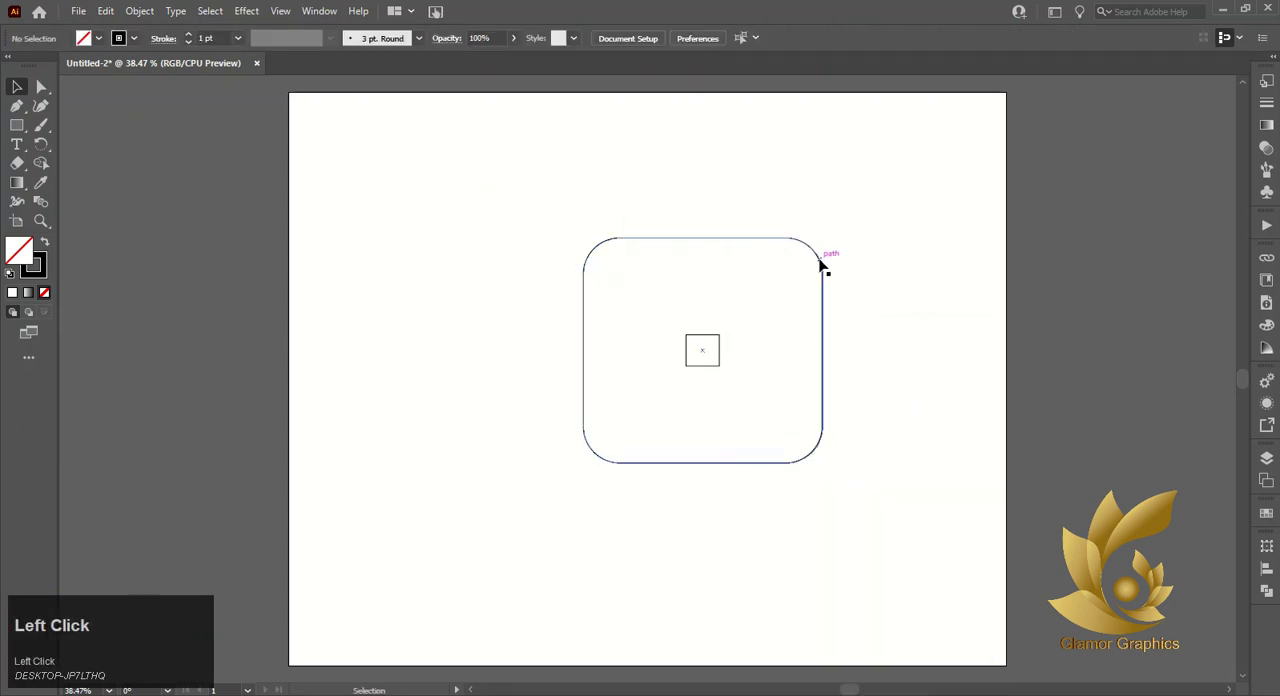
- Paste a copy of the rounded square in front and move it 183 pt left, aligning its right edge with the small square's
left_click(822, 267)
left_click(106, 11)
left_click(131, 87)
left_click(105, 11)
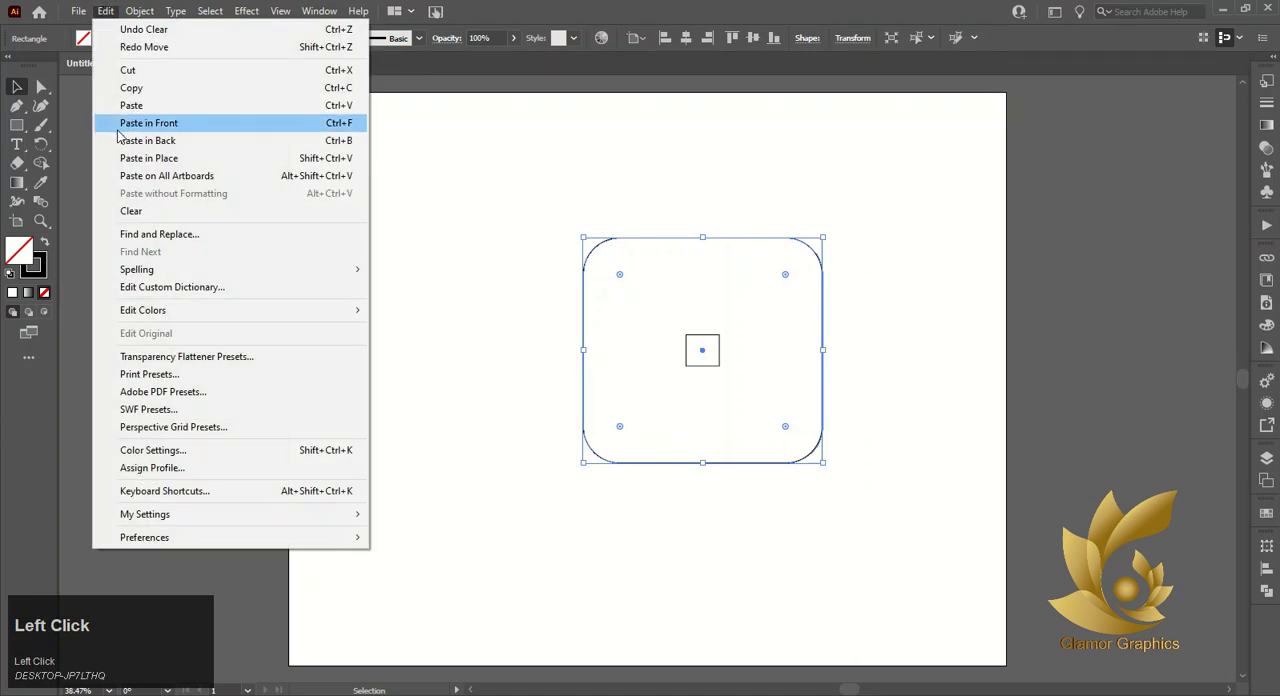
left_click(150, 123)
left_click_drag(826, 385, 722, 380)
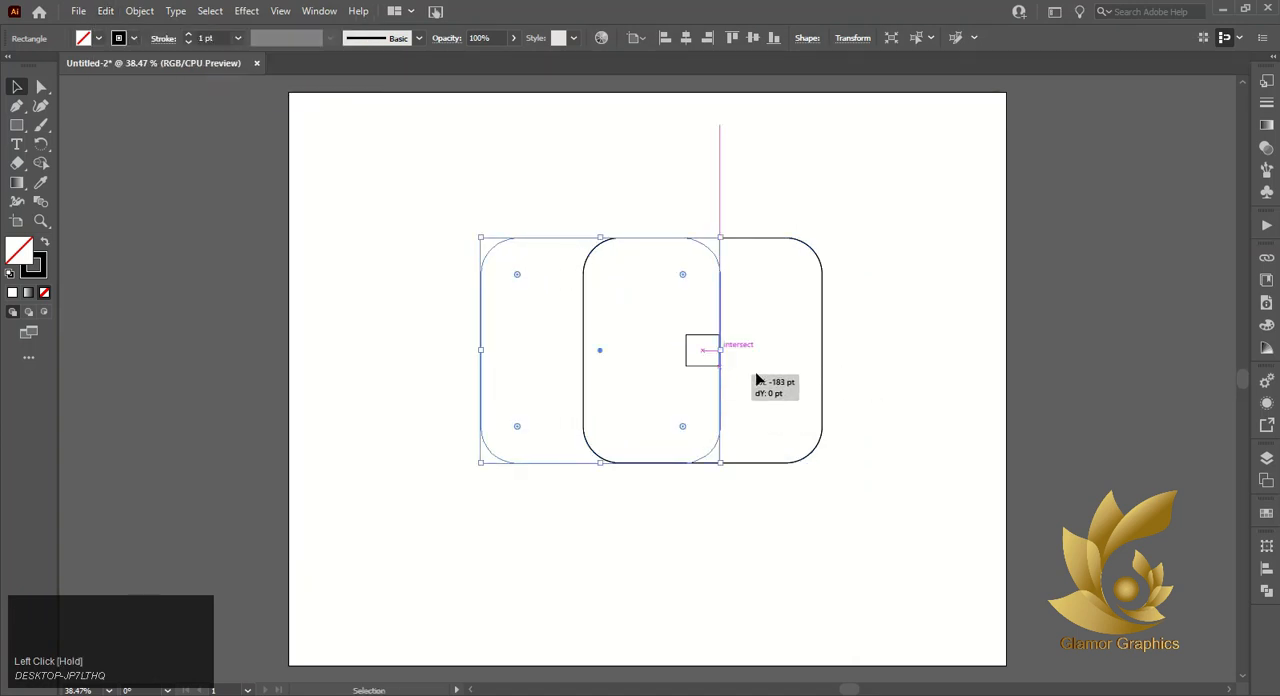
left_click(760, 377)
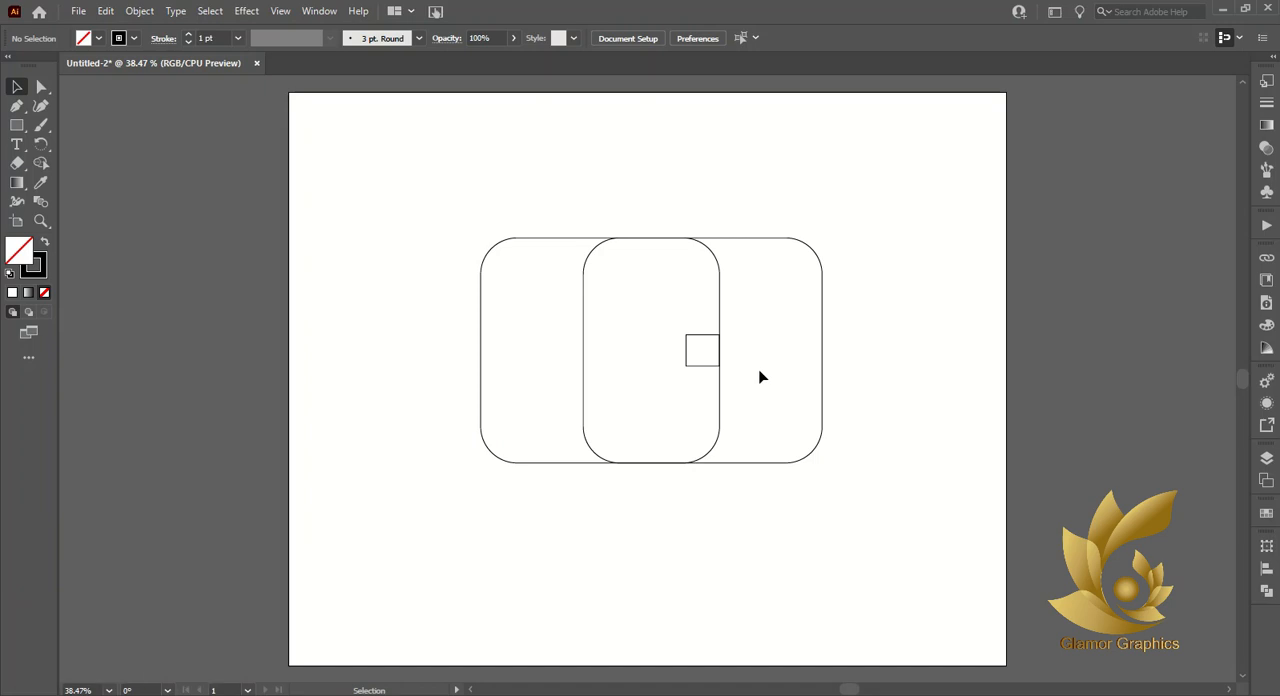
- Draw a horizontal Pen line about 466 pt long along the small square's bottom edge, extending past the right rounded square
left_click_drag(456, 186, 889, 486)
left_click(197, 312)
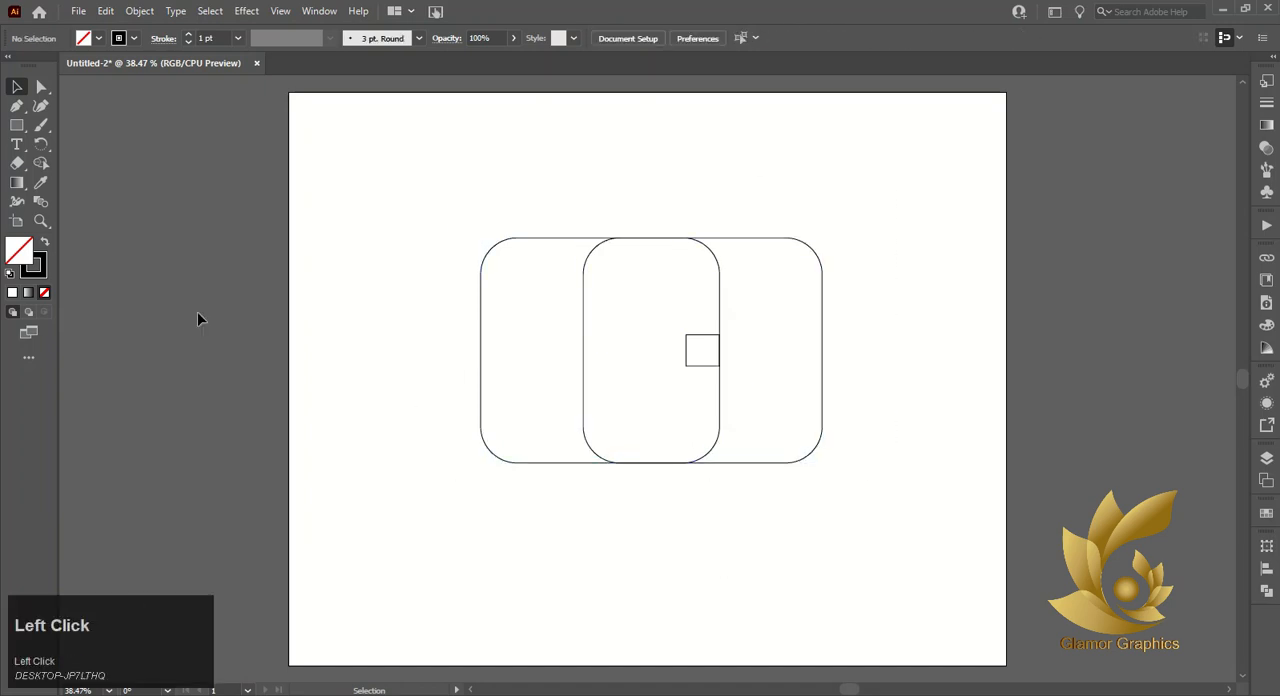
left_click(626, 366)
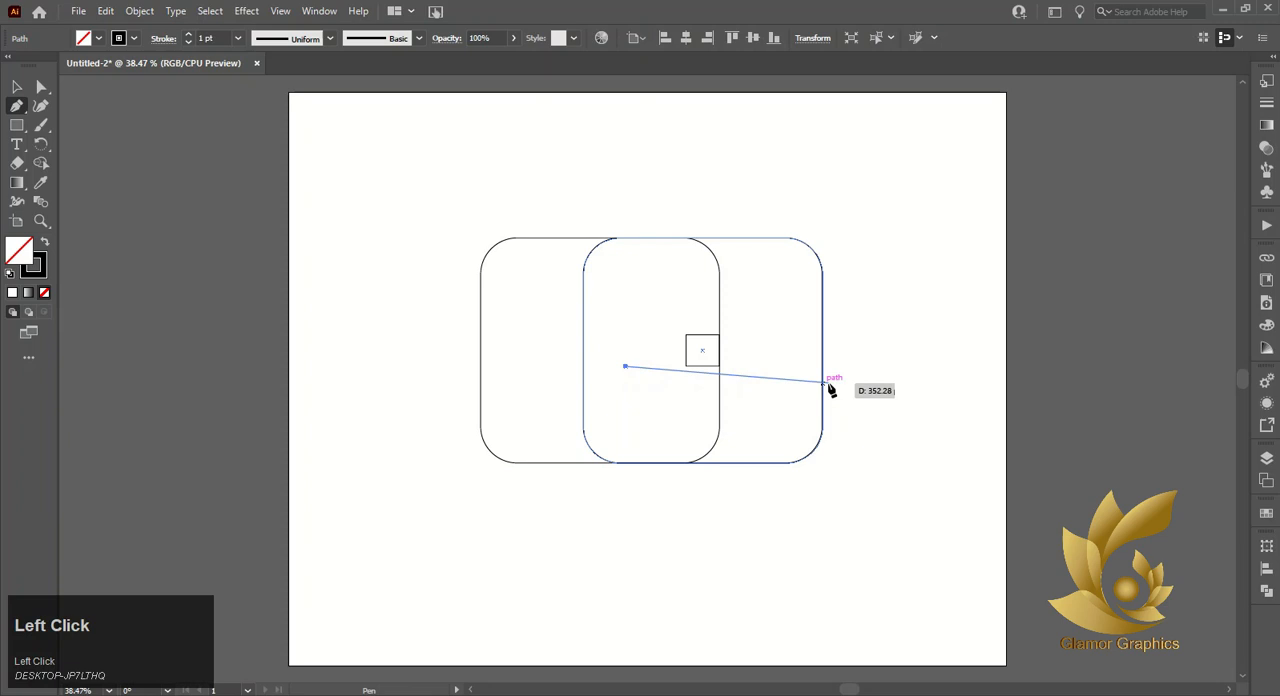
left_click(887, 366)
left_click(16, 87)
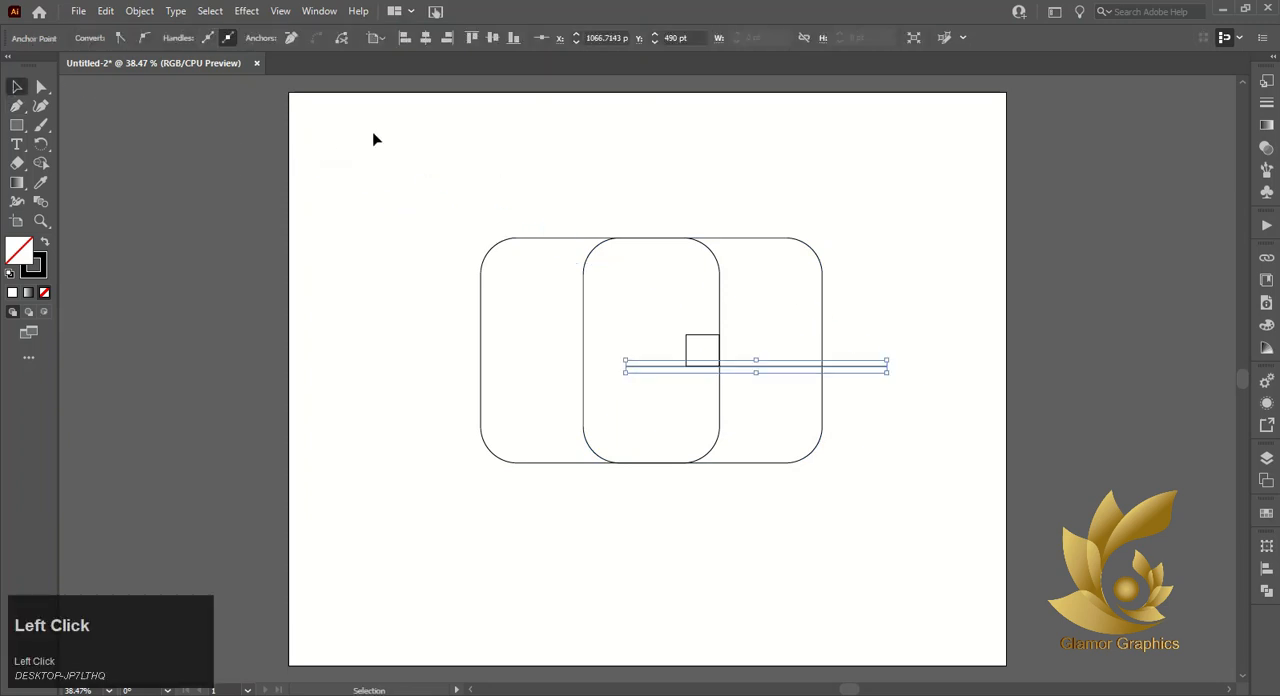
- Select all the shapes and merge the left and lower regions with Shape Builder, leaving out the small square and upper-right region
left_click_drag(372, 134, 964, 518)
left_click(41, 163)
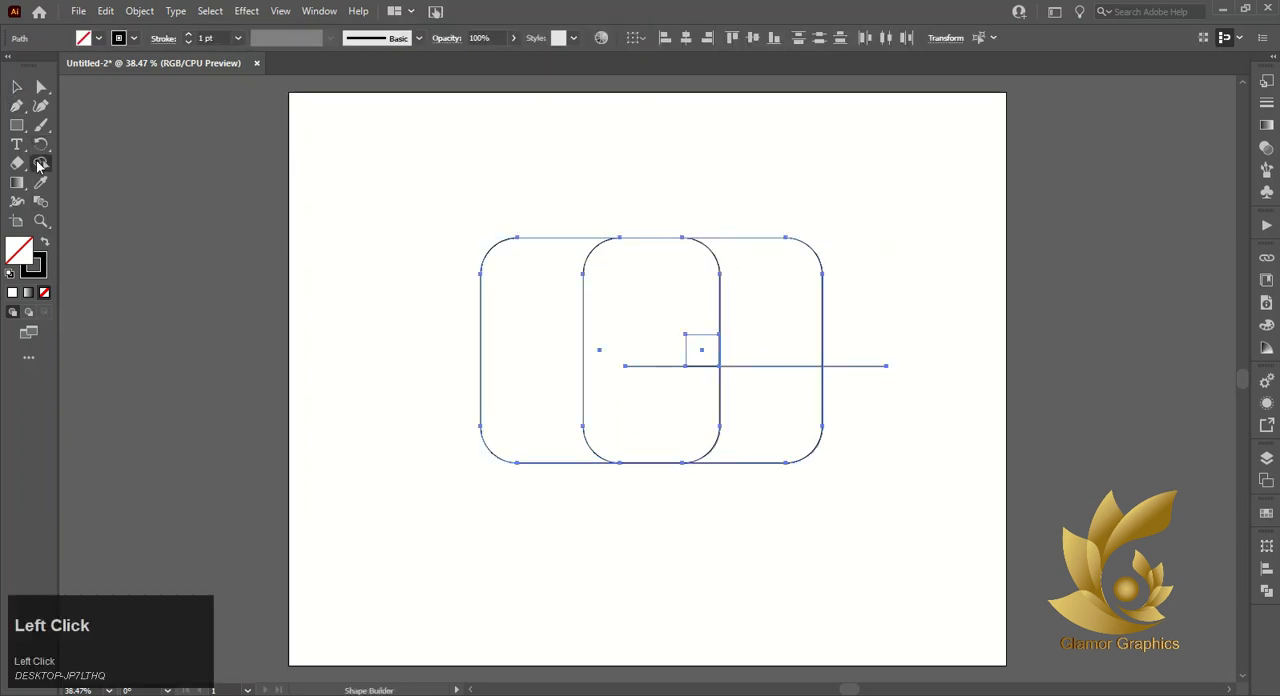
mouse_move(547, 263)
left_mouse_down()
mouse_move(572, 352)
mouse_move(613, 397)
mouse_move(771, 447)
left_mouse_up()
left_click_drag(843, 395, 868, 352)
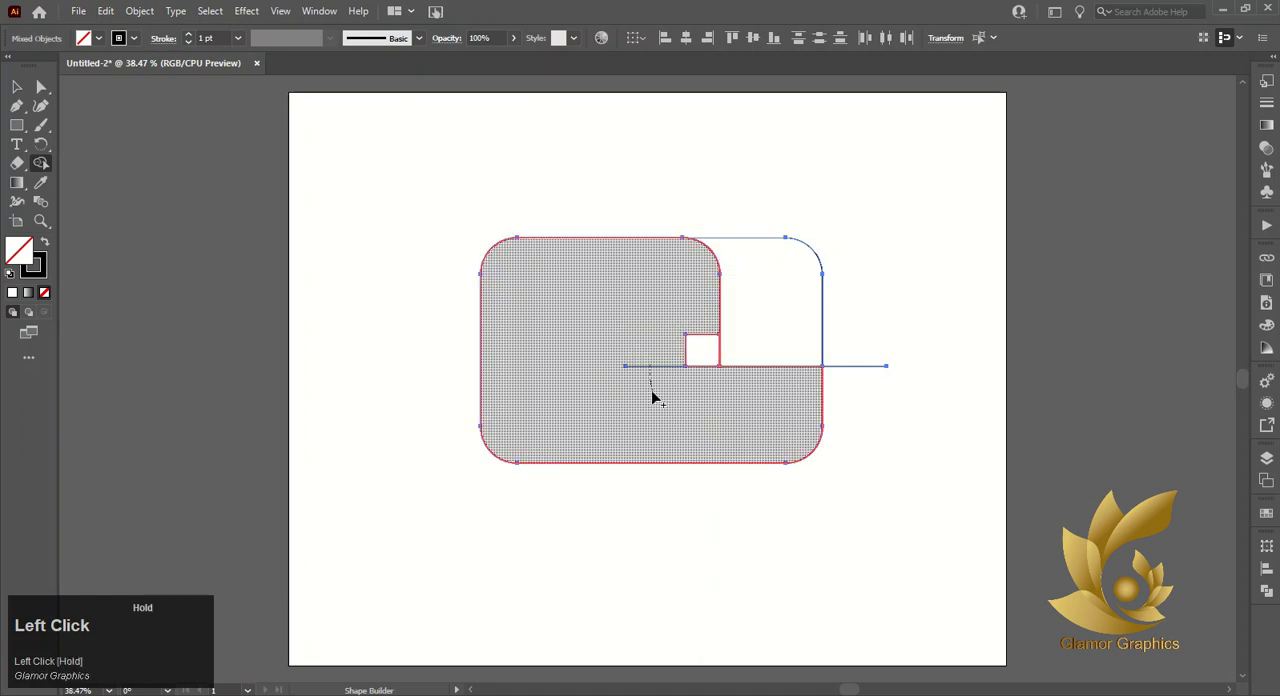
left_click(20, 88)
left_click(745, 349)
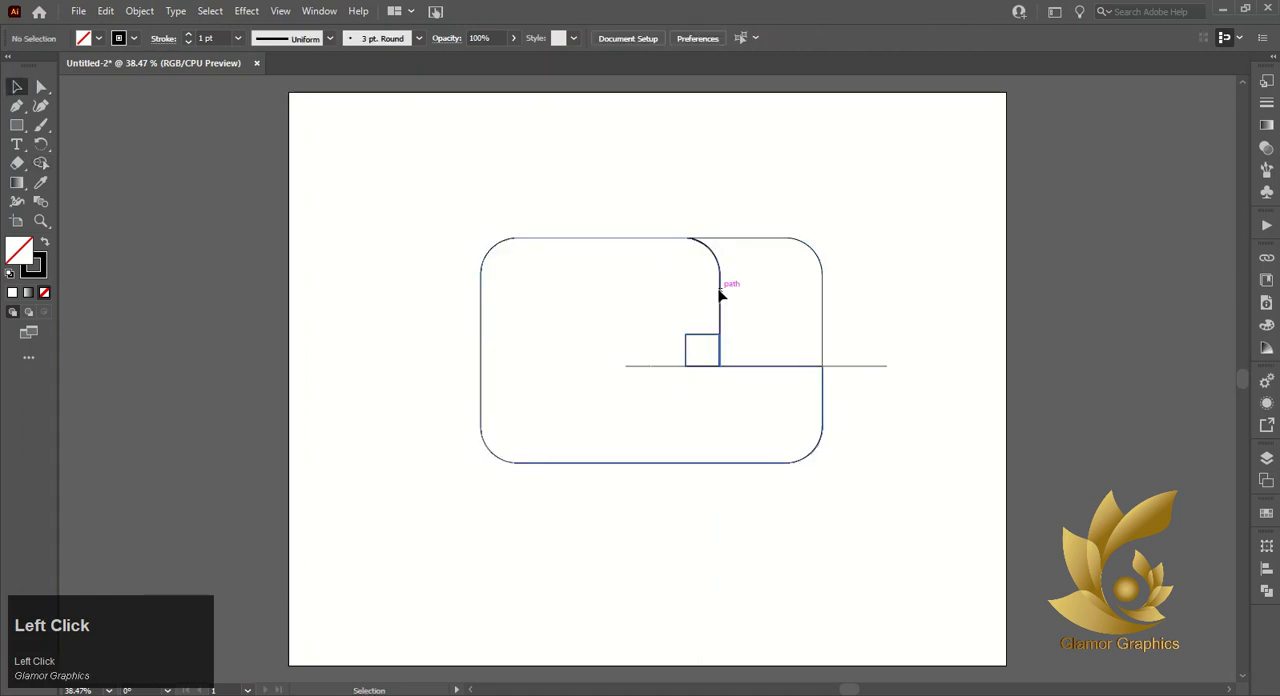
left_click_drag(687, 335, 751, 342)
left_click_drag(552, 387, 597, 373)
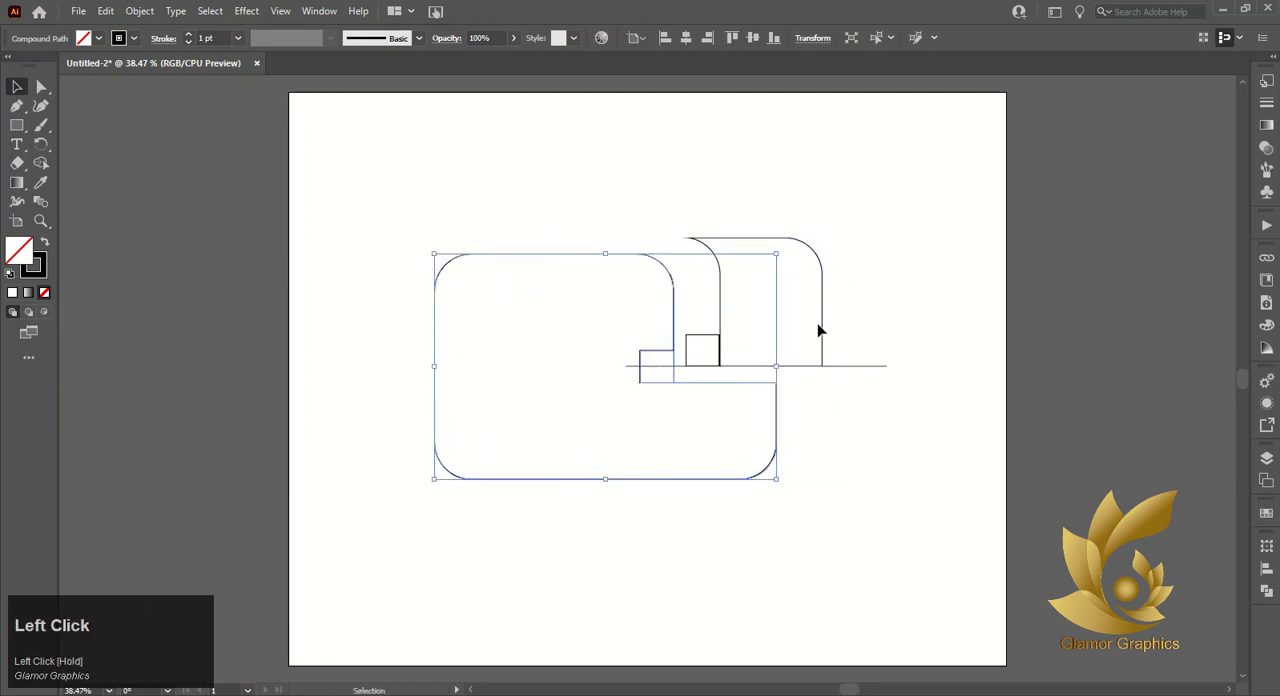
left_click_drag(844, 297, 858, 266)
left_click(874, 329)
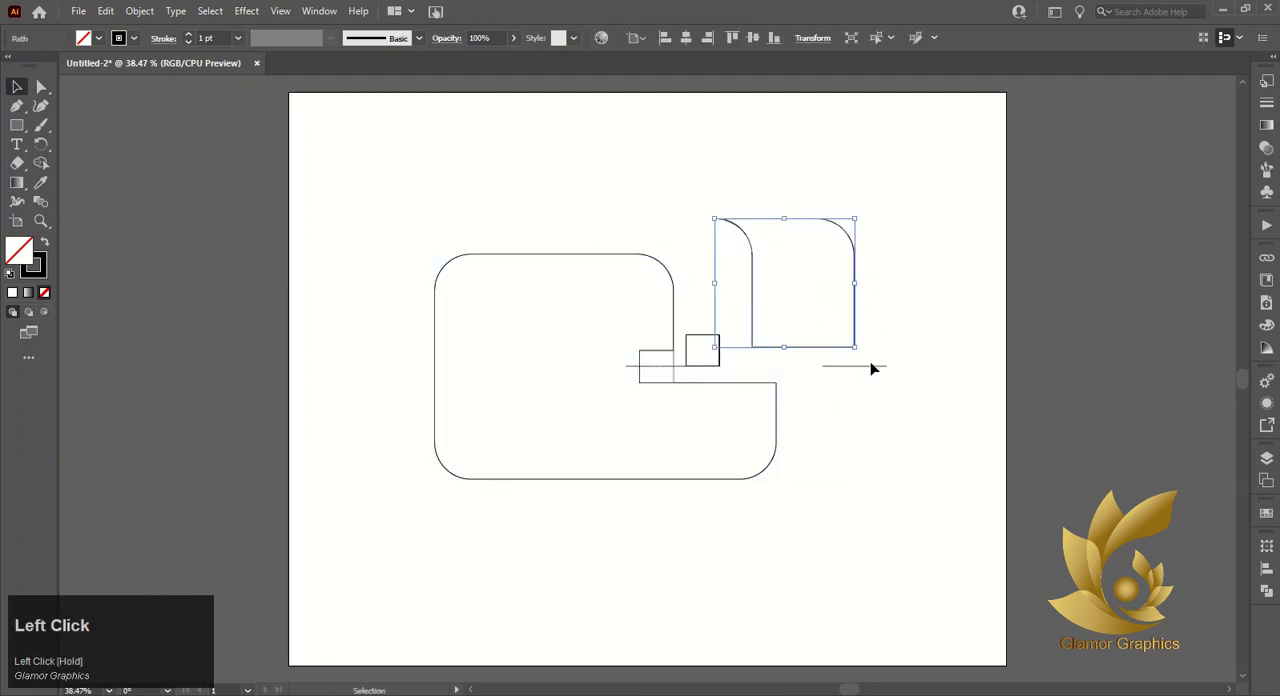
left_click(866, 425)
key("ctrl+z")
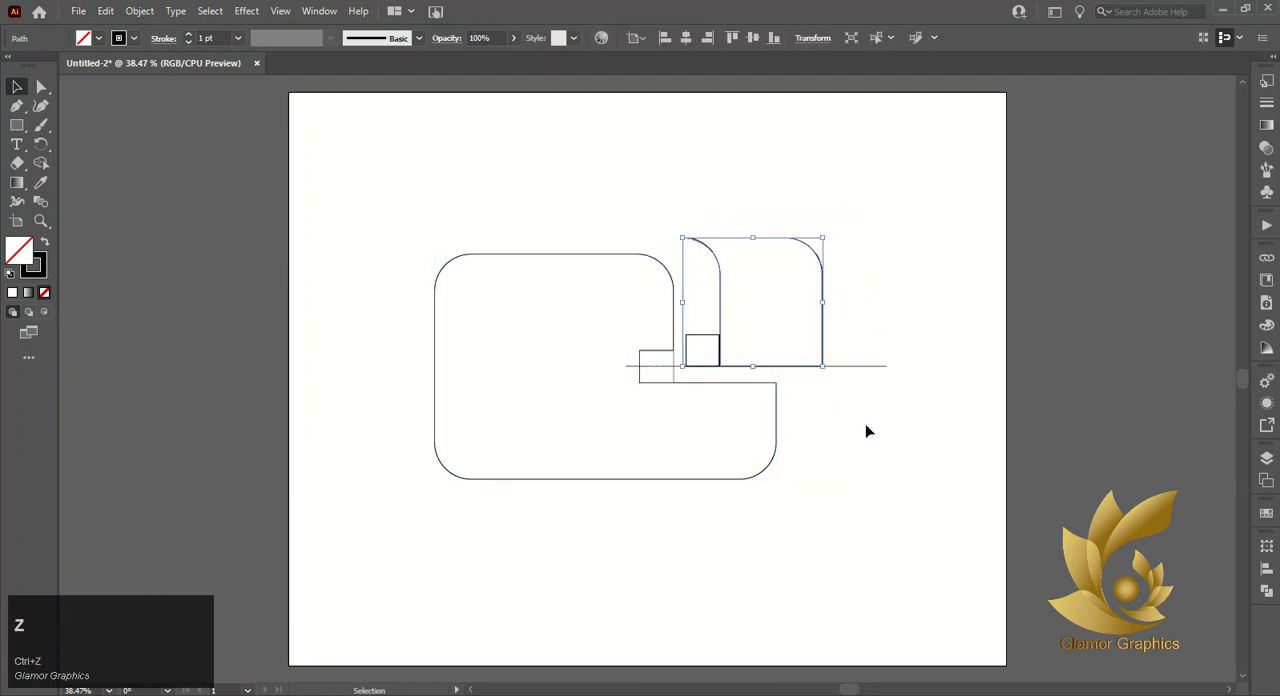
- Delete the merged shape and leftover line, and move the remaining upper-right piece together with its small square up and right
left_click(631, 258)
key("Delete")
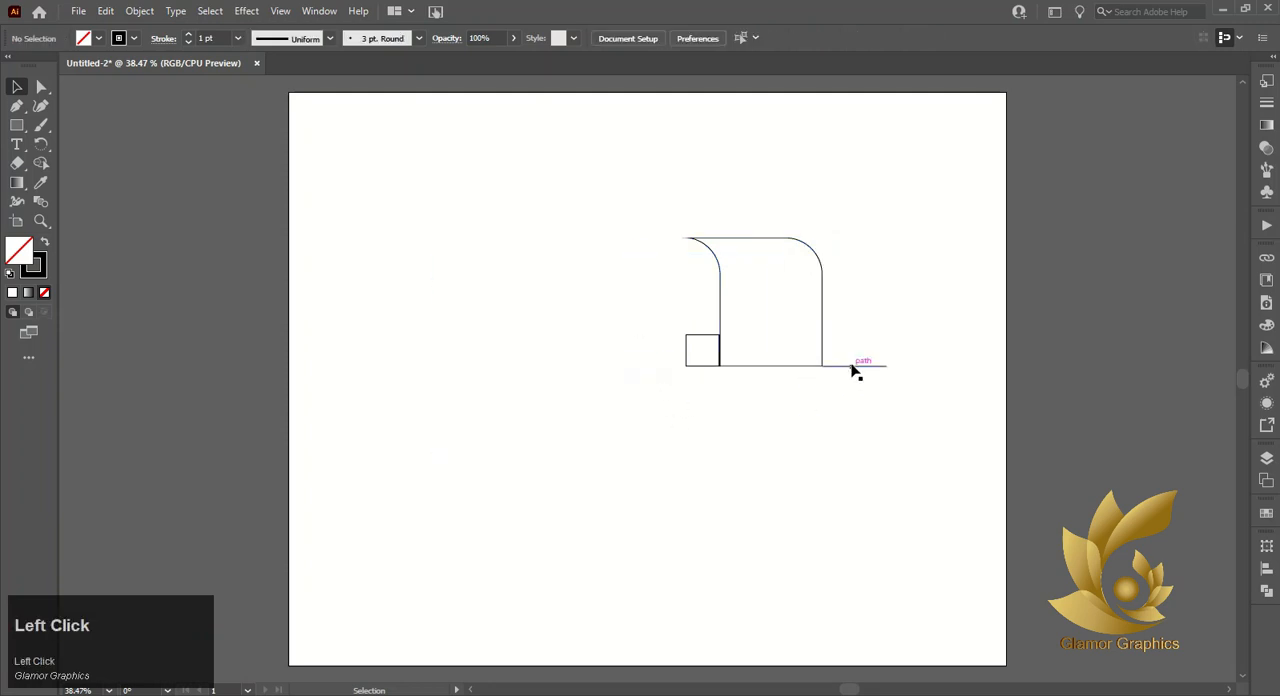
left_click(811, 344)
left_click(717, 337, "shift")
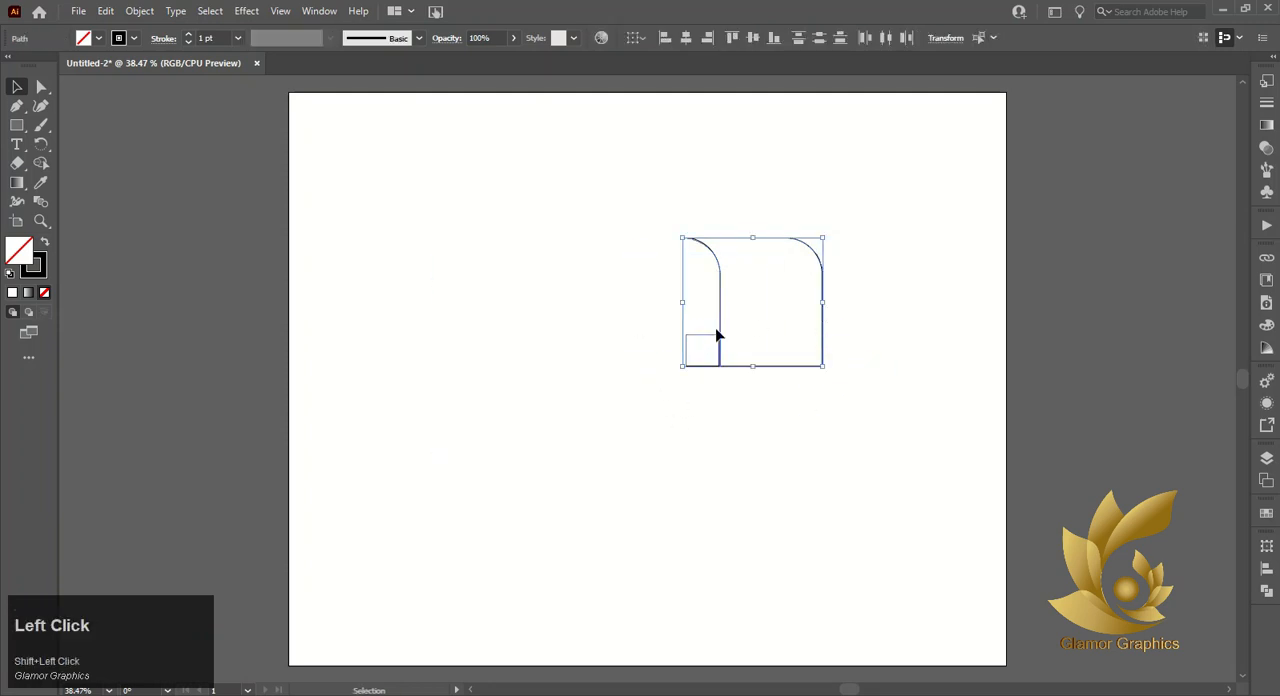
left_click_drag(717, 337, 740, 290)
- Delete the leftover duplicate square and stray fragments below the remaining piece
left_click(696, 368)
left_click(699, 366)
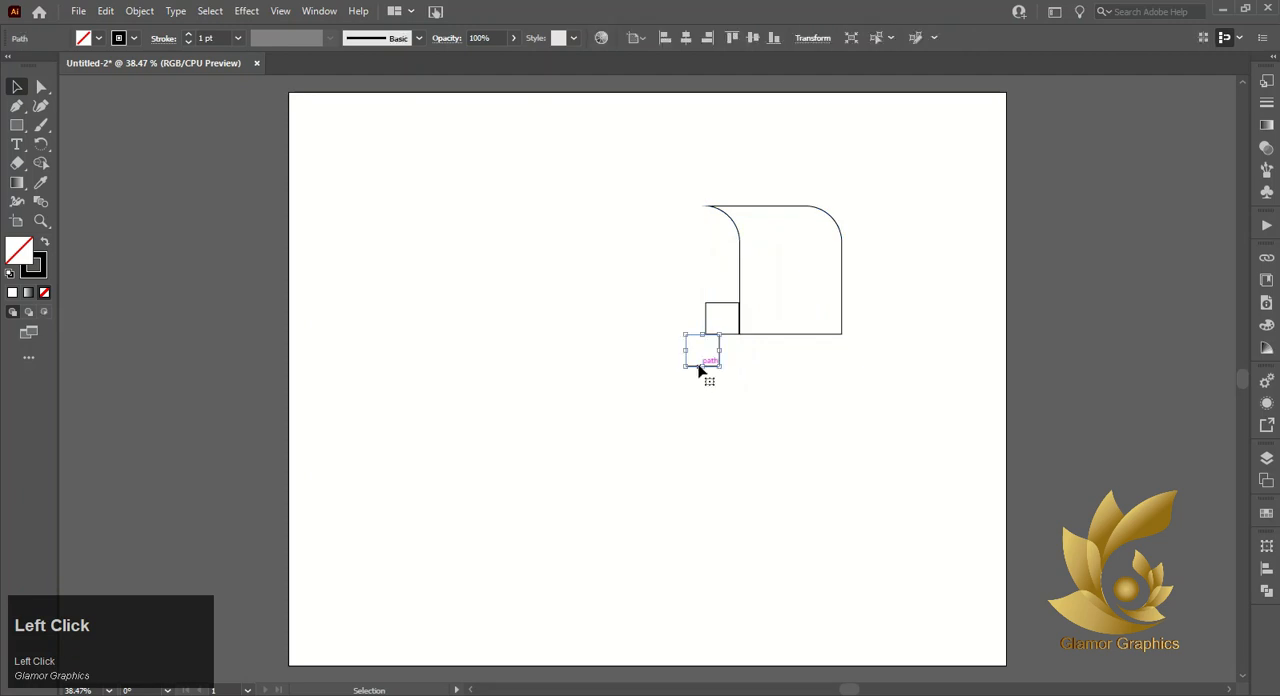
key("Delete")
left_click_drag(646, 171, 857, 414)
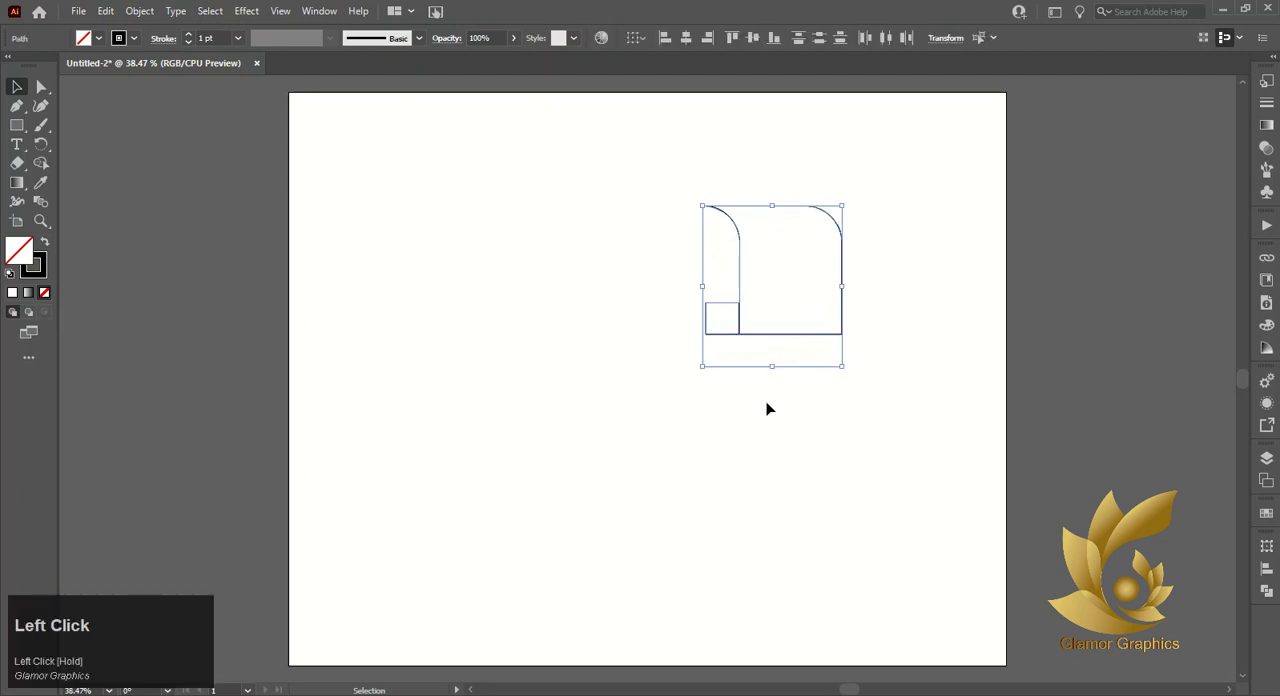
left_click_drag(705, 342, 869, 435)
key("Delete")
- Move the remaining piece and its small square together toward the middle of the artboard
left_click_drag(686, 163, 905, 509)
left_click_drag(762, 349, 677, 374)
left_click(767, 267)
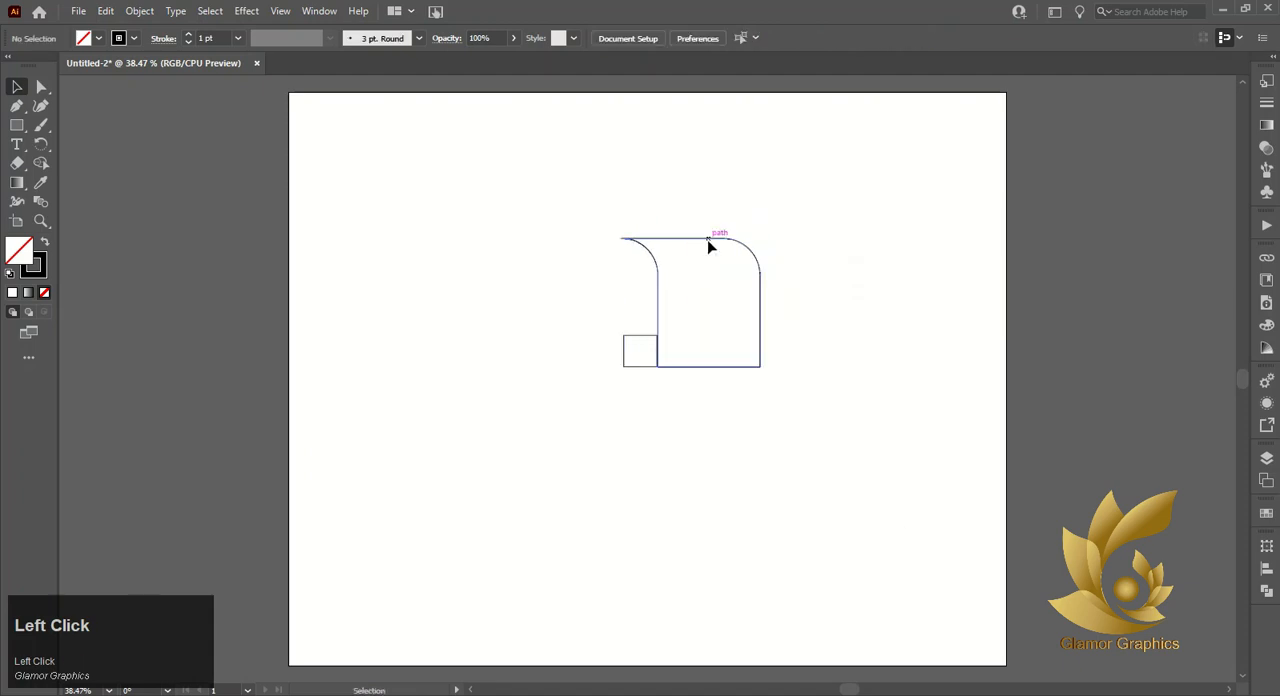
- Rotate a copy of the piece 90° about the small square's centre and repeat the transformation twice to form four petals
left_click(709, 246)
key("r")
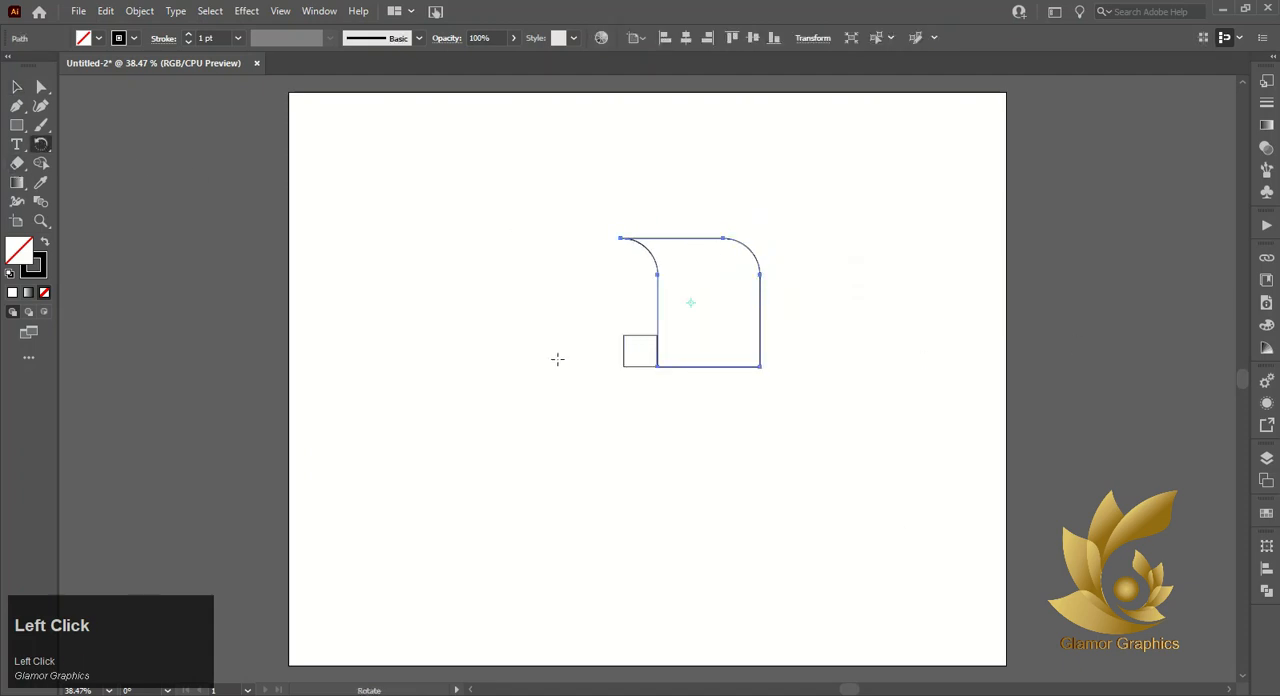
left_click(640, 350, "alt")
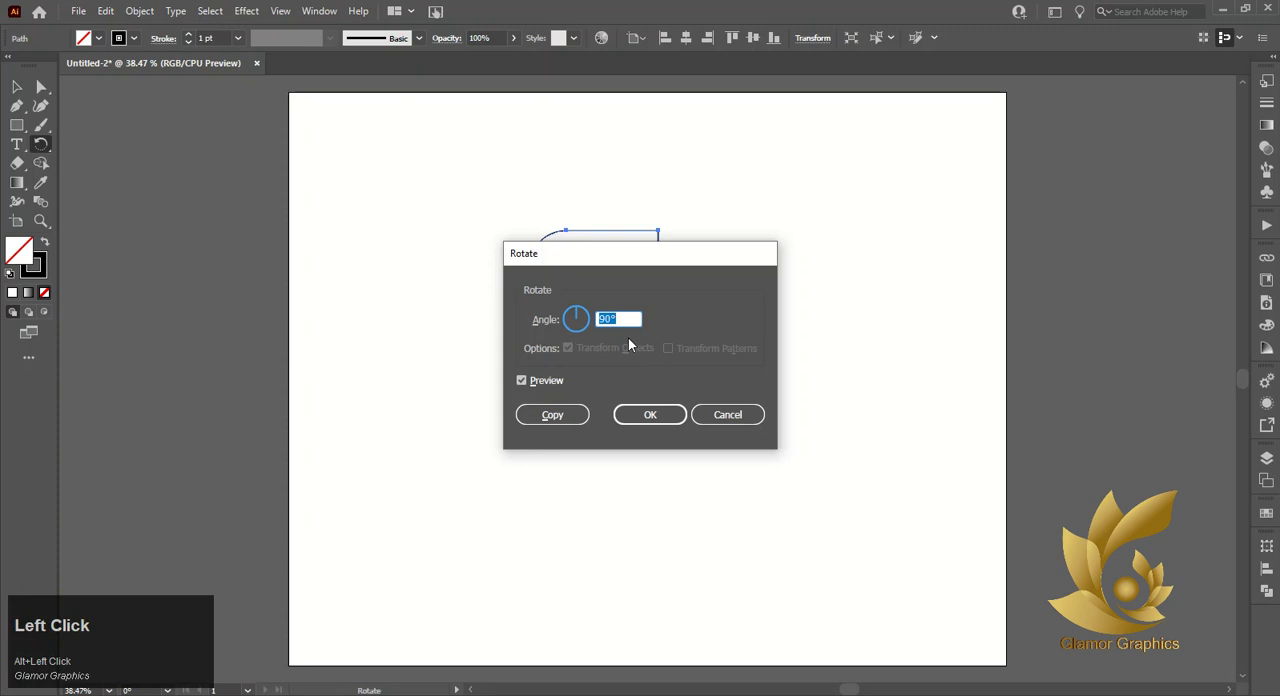
left_click(552, 414)
key("ctrl+d")
key("ctrl+d")
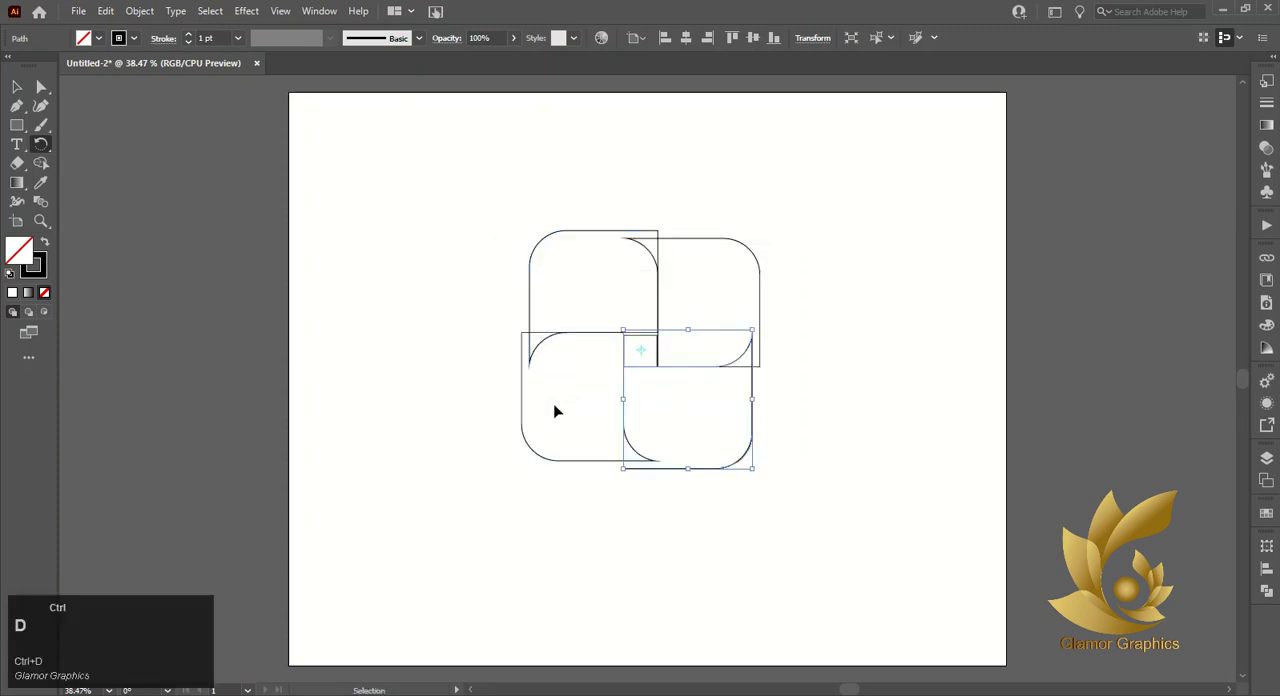
key("v")
left_click(369, 333)
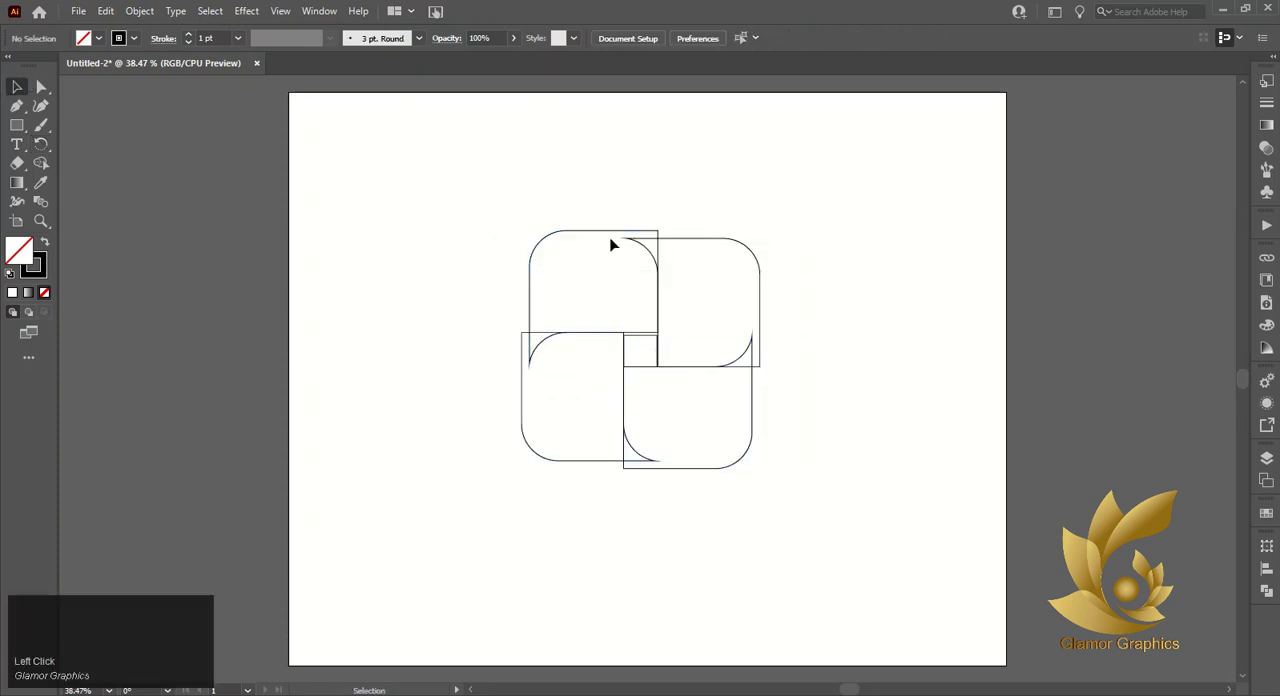
left_click(641, 231)
left_click(634, 233)
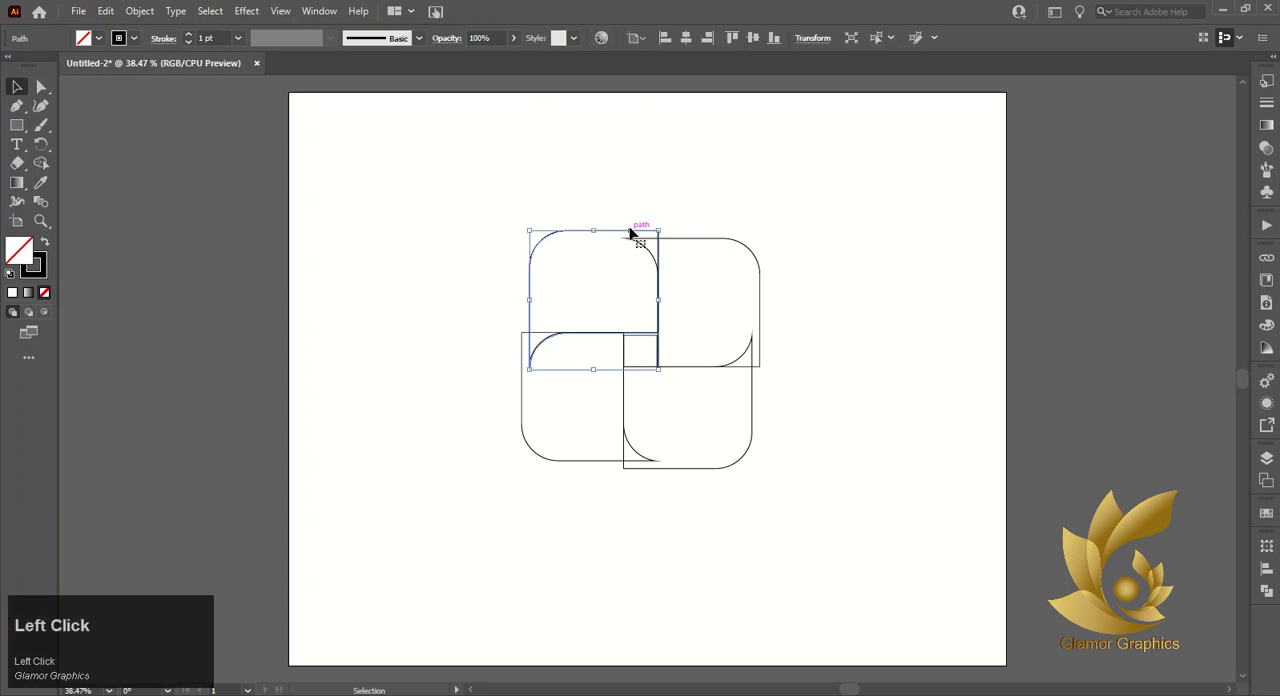
scroll(640, 228, "up", 5)
left_click(638, 236)
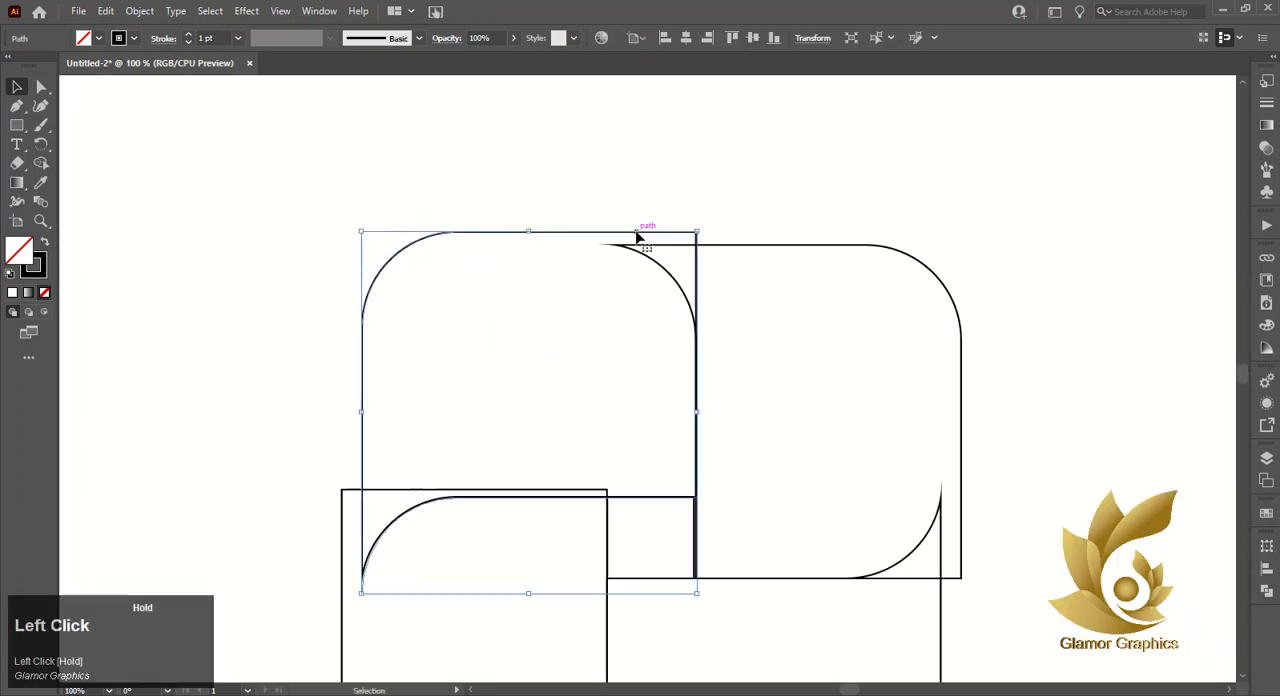
left_click(628, 543)
left_click(637, 237)
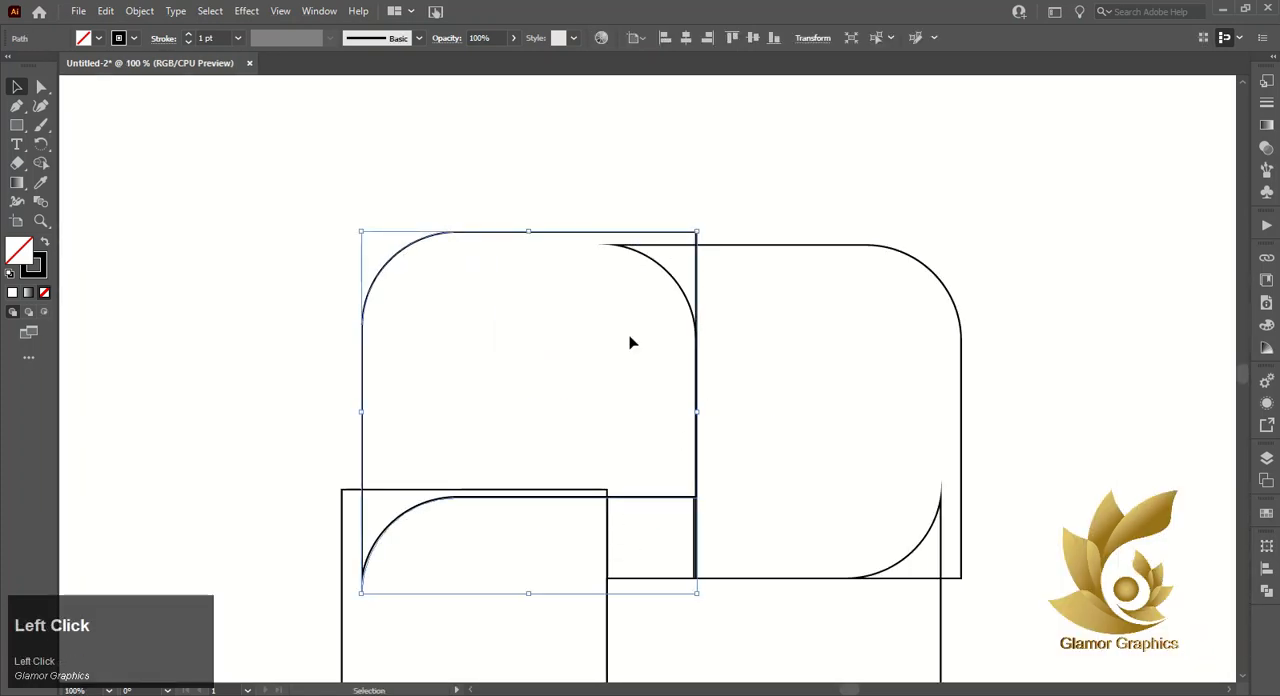
left_click_drag(566, 503, 567, 501)
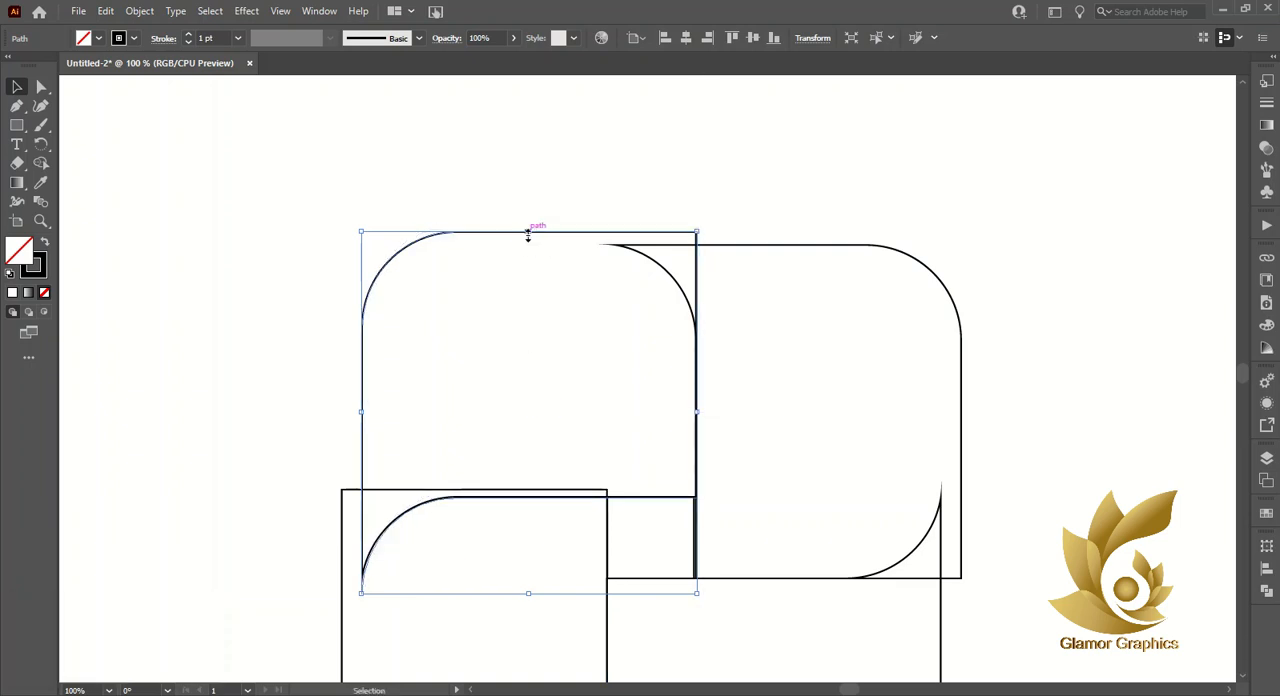
- Narrow the upper-right piece so its right edge lines up with the lower-right piece's right edge
scroll(563, 286, "down", 4)
left_click(961, 290)
scroll(1000, 290, "up", 3)
left_click_drag(844, 243, 789, 248)
scroll(809, 279, "down", 3)
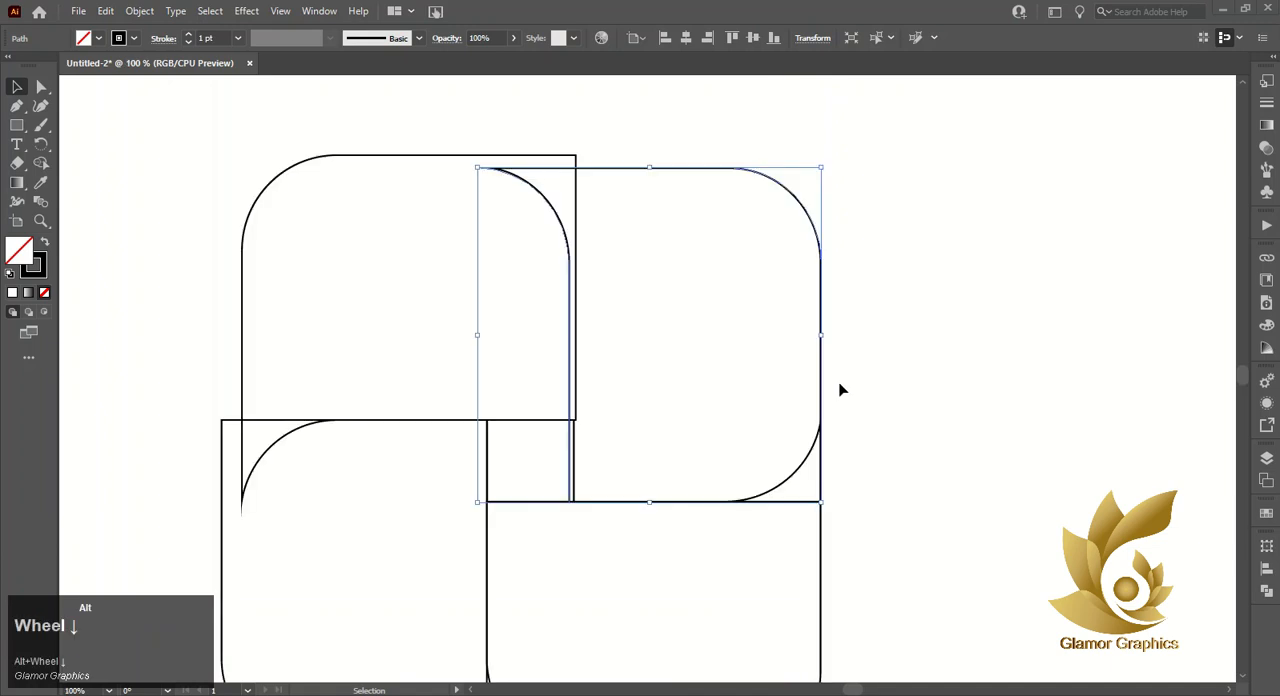
- Resize the upper-left, lower-left and lower-right pieces so the outer edges of all four pieces line up
left_click(322, 162)
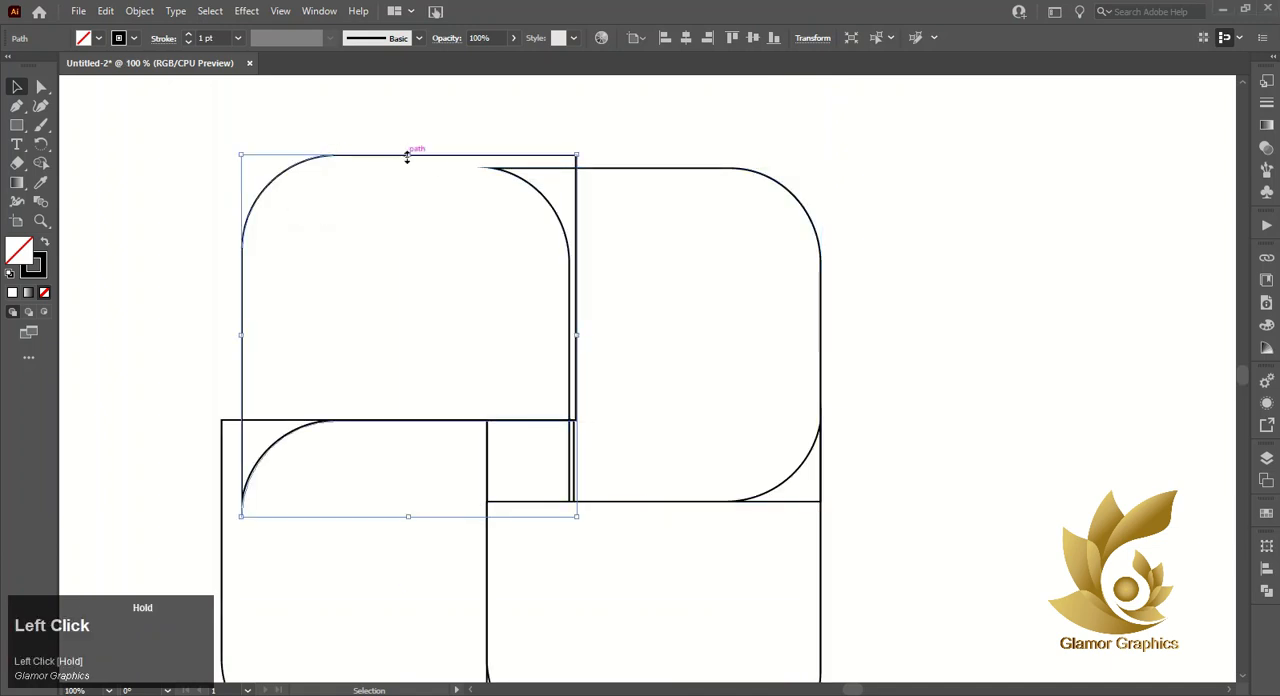
left_click_drag(407, 157, 400, 167)
scroll(400, 271, "down", 3)
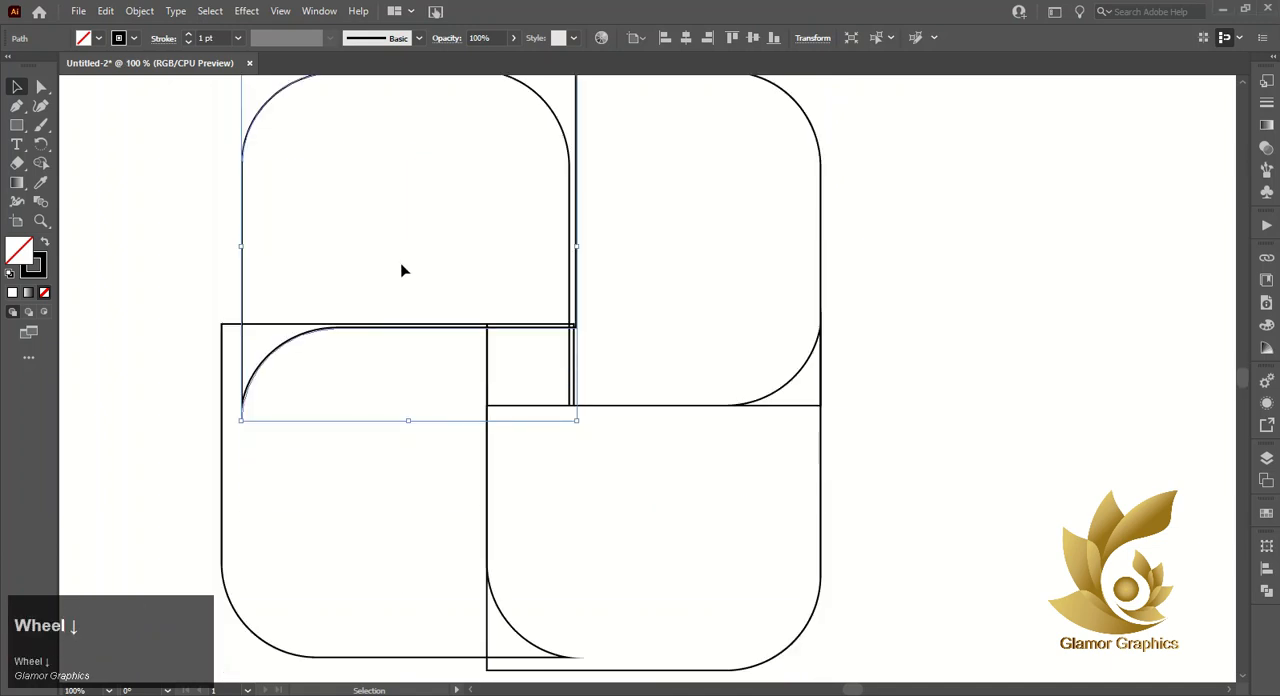
left_click(224, 455)
left_click_drag(222, 394, 242, 394)
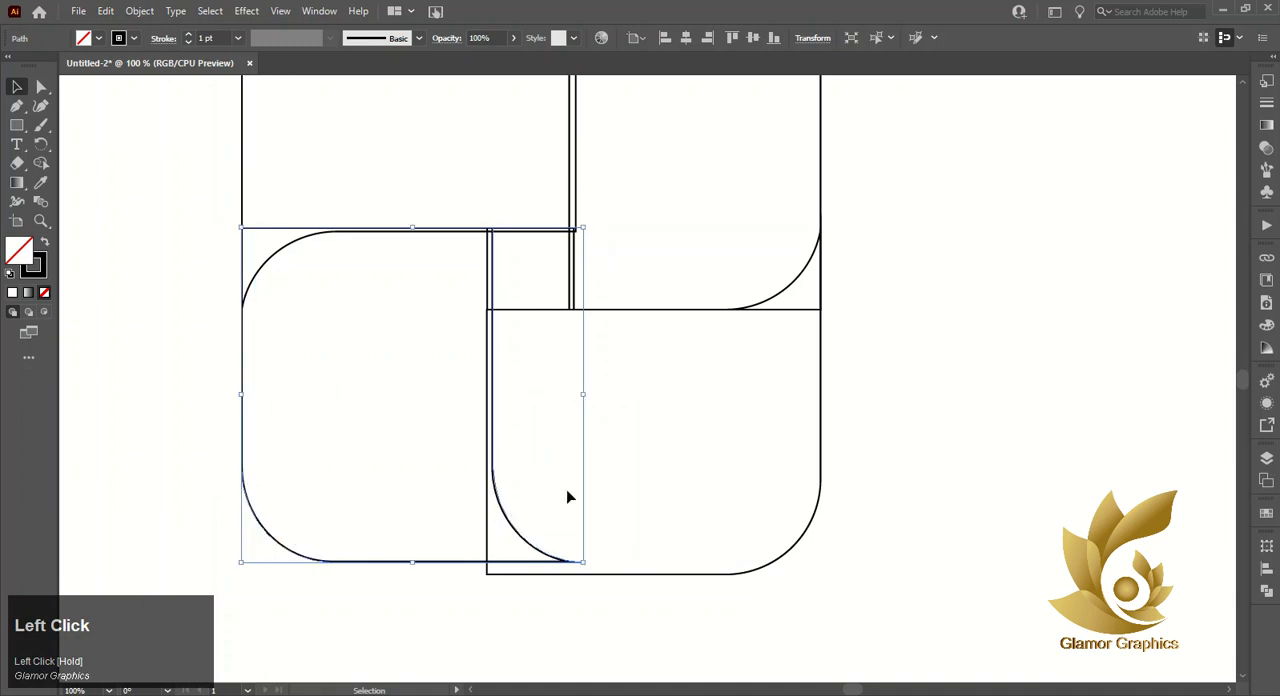
left_click_drag(666, 575, 654, 562)
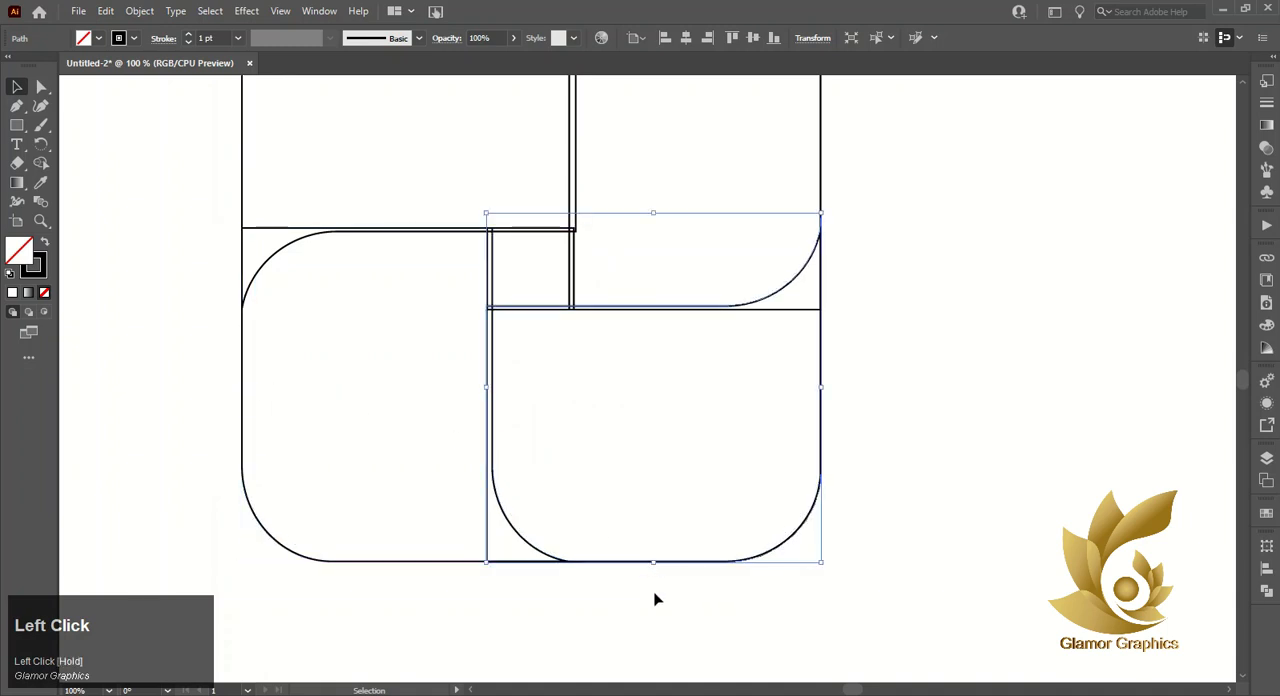
- Narrow the upper-right piece from its inner side so its left line meets the upper-left piece's right edge
left_click(579, 388)
left_click(573, 275)
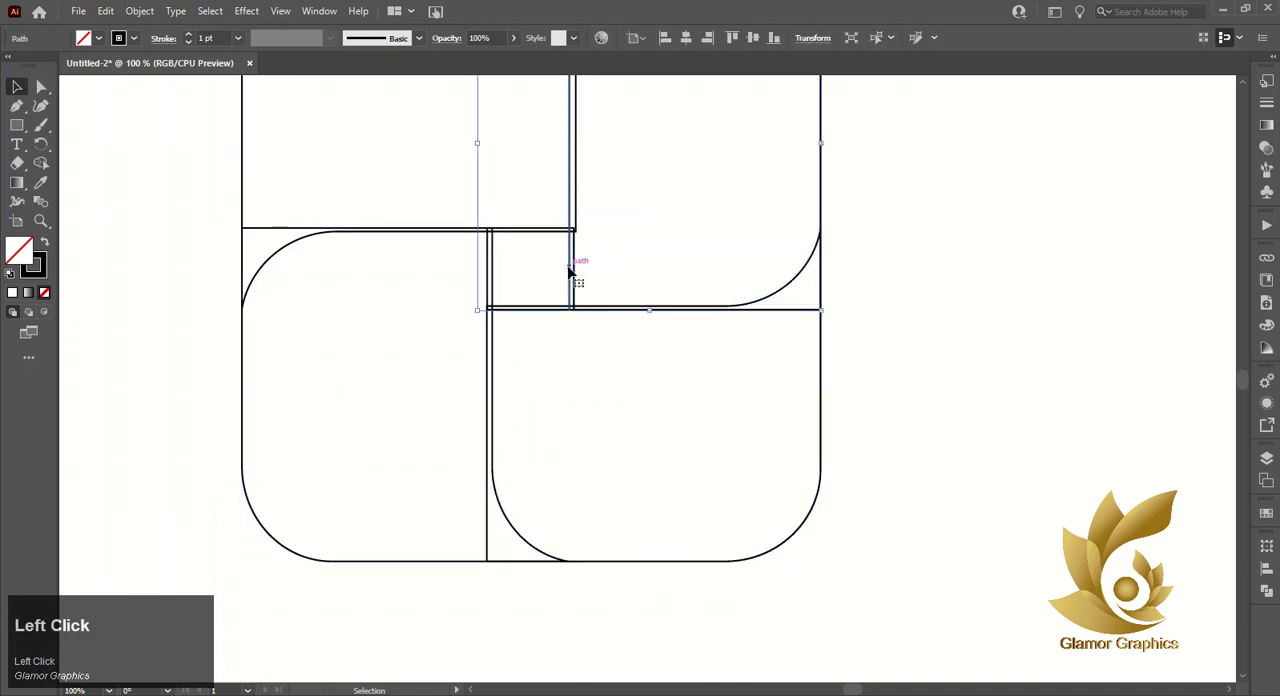
scroll(535, 214, "up", 2)
left_click_drag(478, 240, 489, 243)
left_click(574, 480)
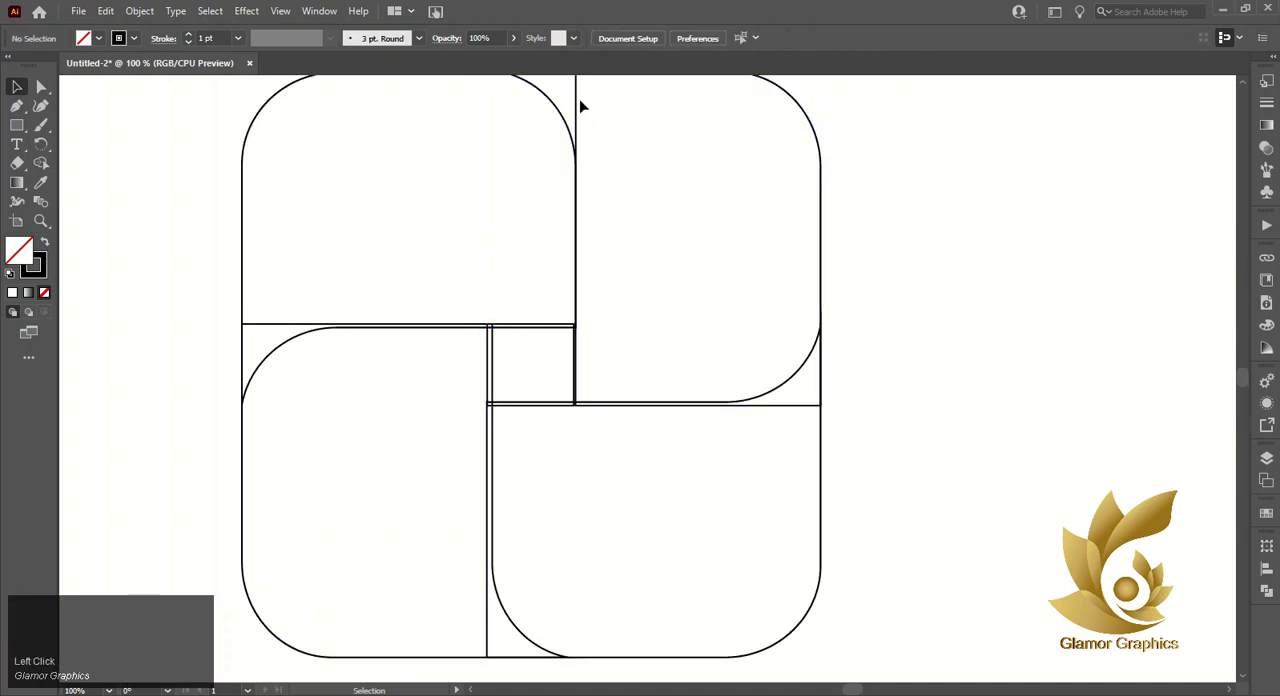
- Try widening the upper-right piece slightly inward, and narrow it back to the upper-left piece's right edge
left_click(577, 104)
left_click(788, 108)
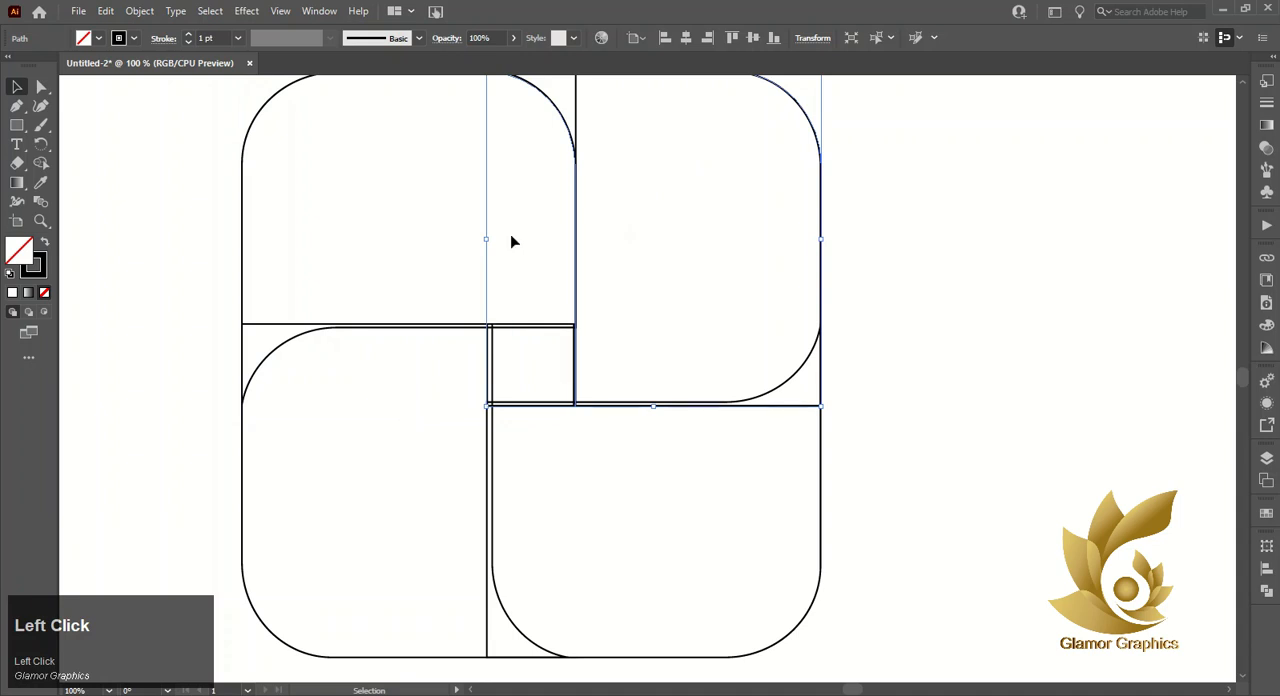
left_click_drag(486, 240, 481, 241)
left_click(504, 282)
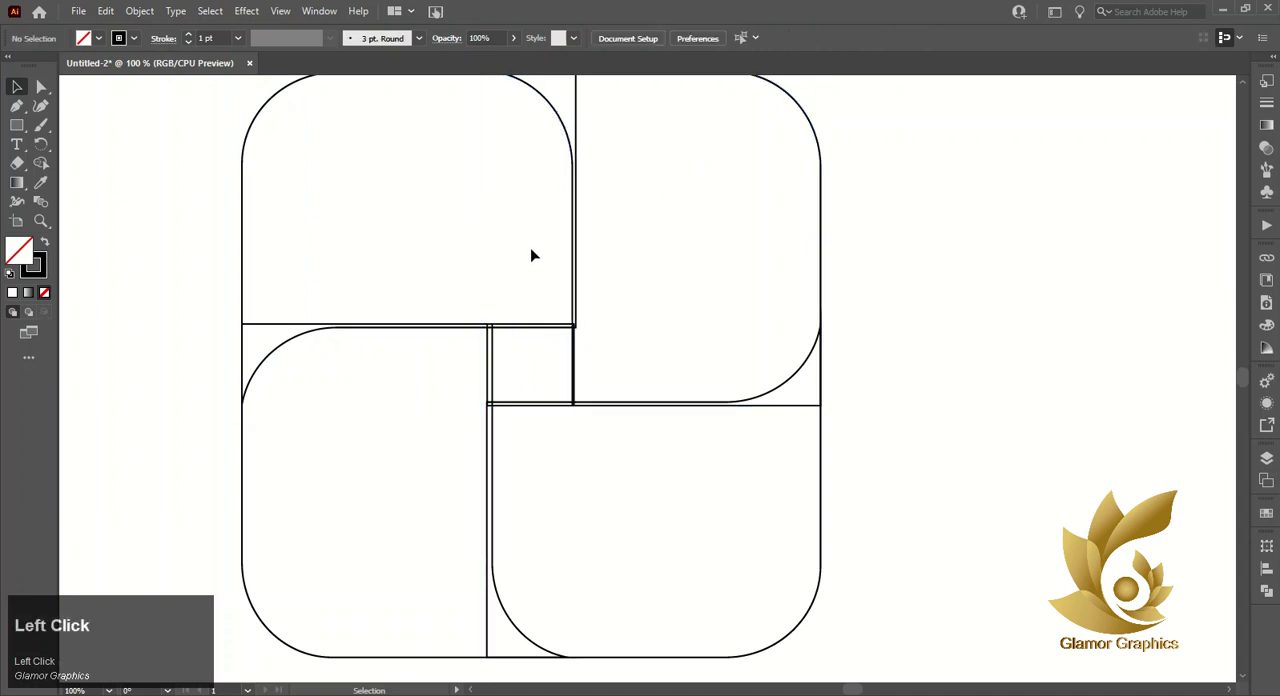
left_click(550, 131)
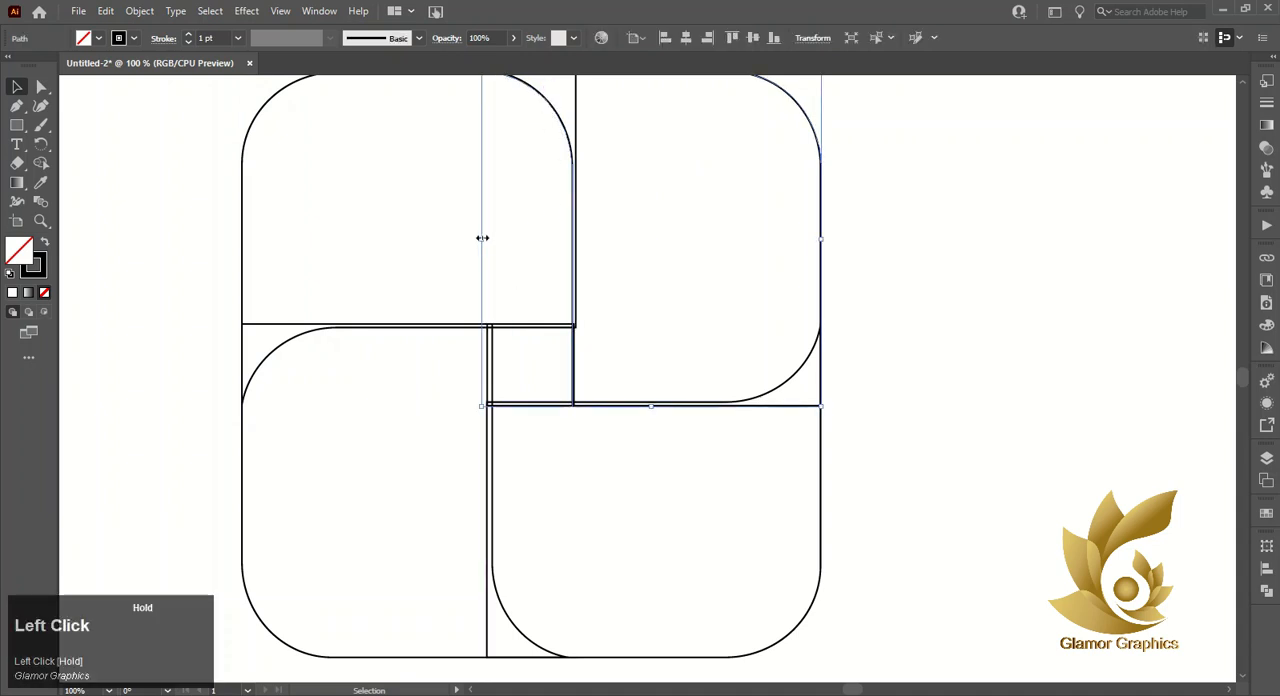
left_click_drag(482, 238, 486, 238)
left_click(503, 274)
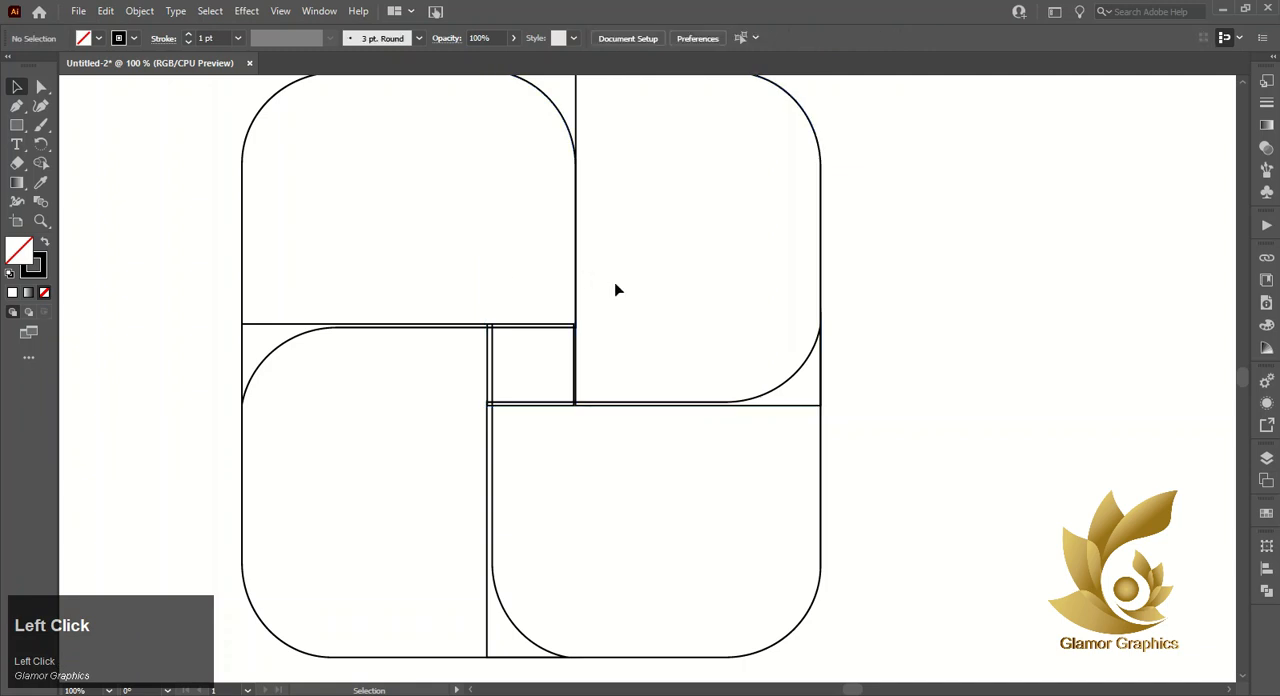
- Shorten the upper-left piece from below so its lower curved line meets the top edge of the small centre square
scroll(706, 371, "up", 3)
scroll(714, 429, "down", 3)
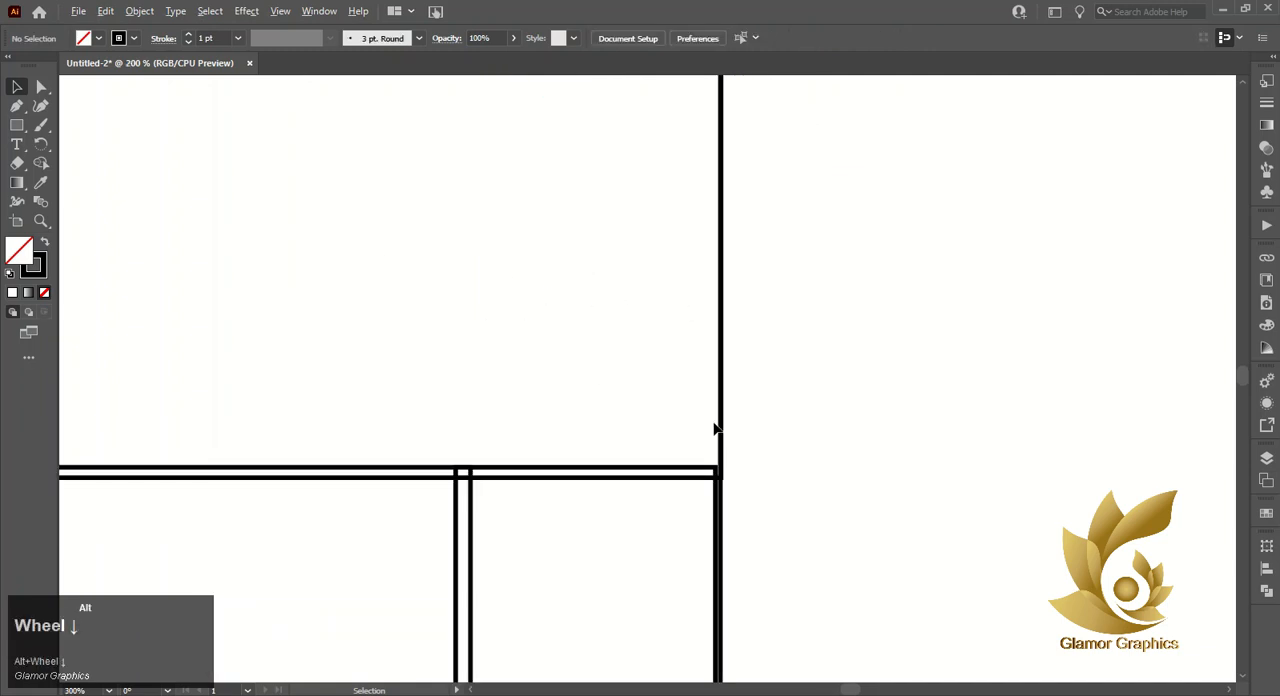
left_click(703, 449)
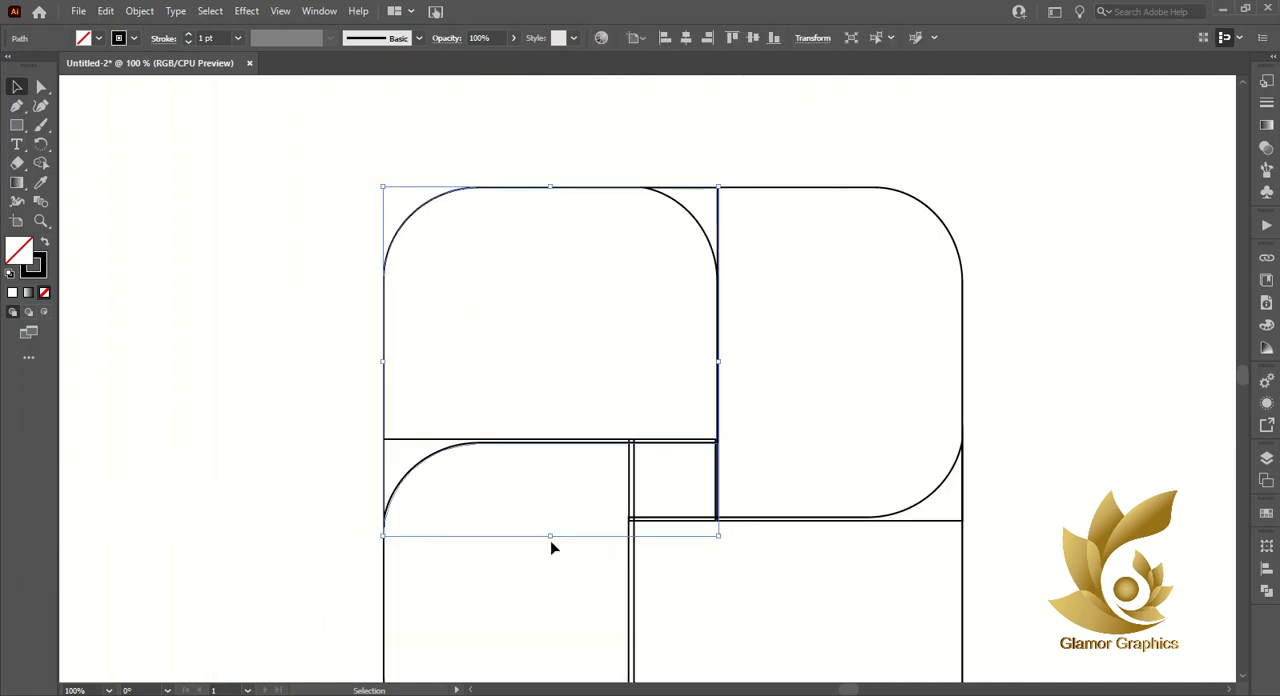
left_click_drag(550, 535, 548, 530)
left_click(581, 594)
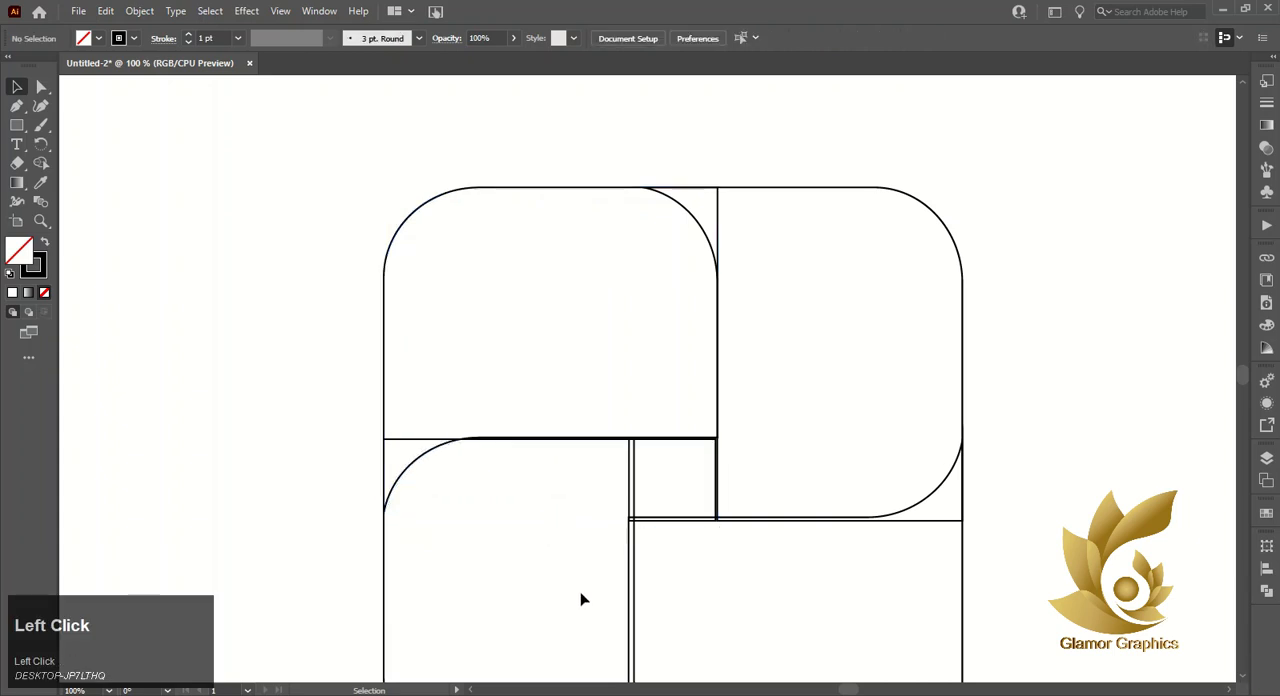
- Widen the upper-right piece slightly inward and narrow the upper-left piece so their shared vertical edges coincide
left_click(717, 481)
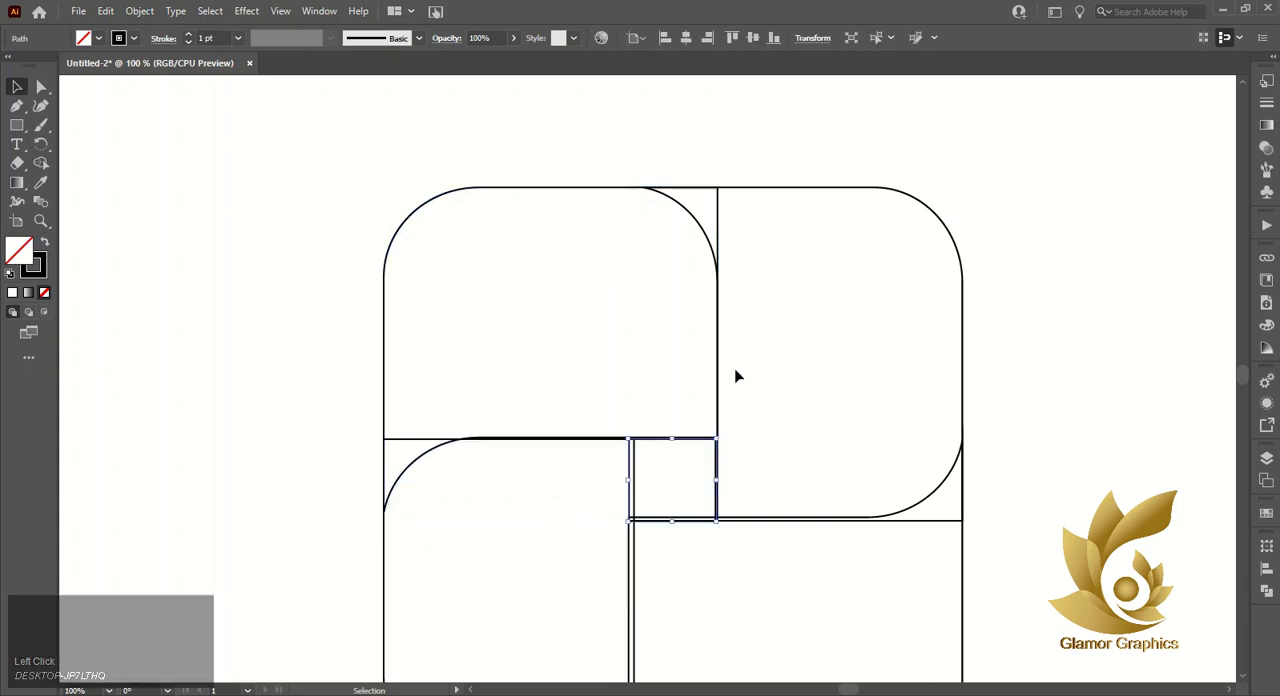
left_click(963, 399)
mouse_move(628, 359)
left_mouse_down()
mouse_move(549, 357)
mouse_move(624, 356)
left_mouse_up()
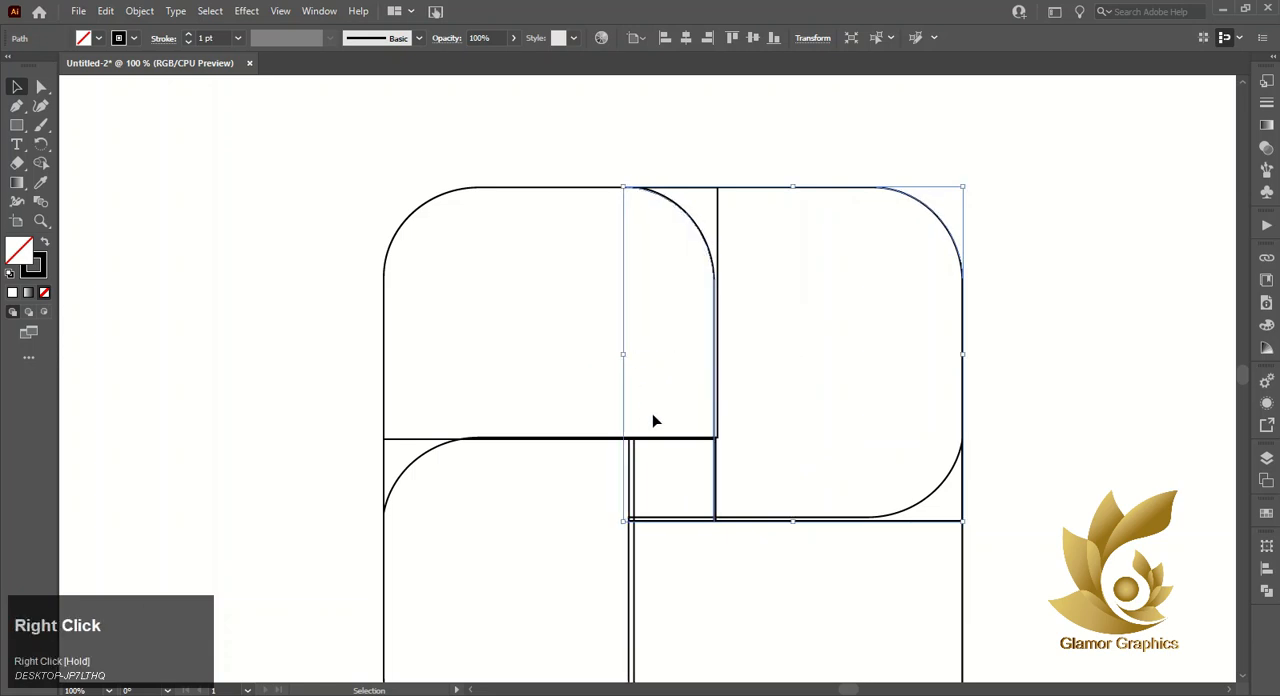
left_click(718, 352)
left_click_drag(720, 358, 721, 360)
left_click(751, 436)
- Narrow the small centre square so its right edge lines up with the upper pieces' shared vertical edge
scroll(730, 430, "down", 2)
left_click(717, 410)
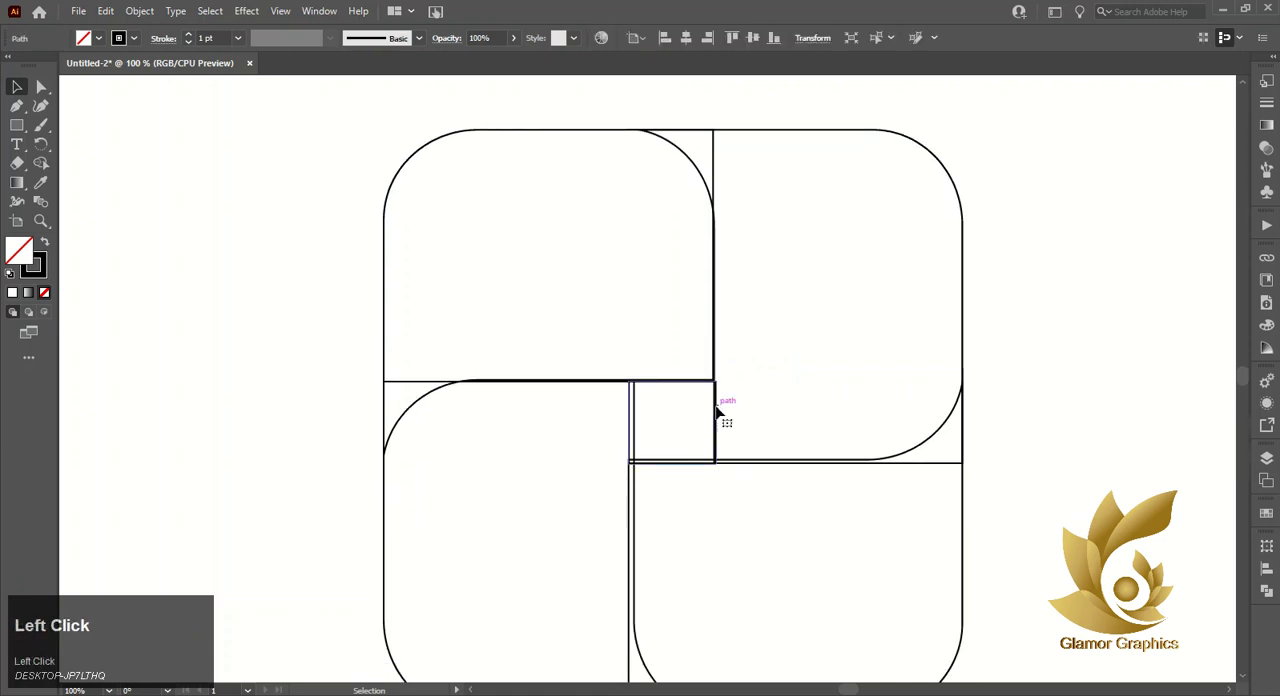
left_click_drag(716, 423, 706, 426)
left_click(737, 417)
- Narrow the lower-left piece so its inner vertical line coincides with the small square's left edge
scroll(645, 372, "down", 2)
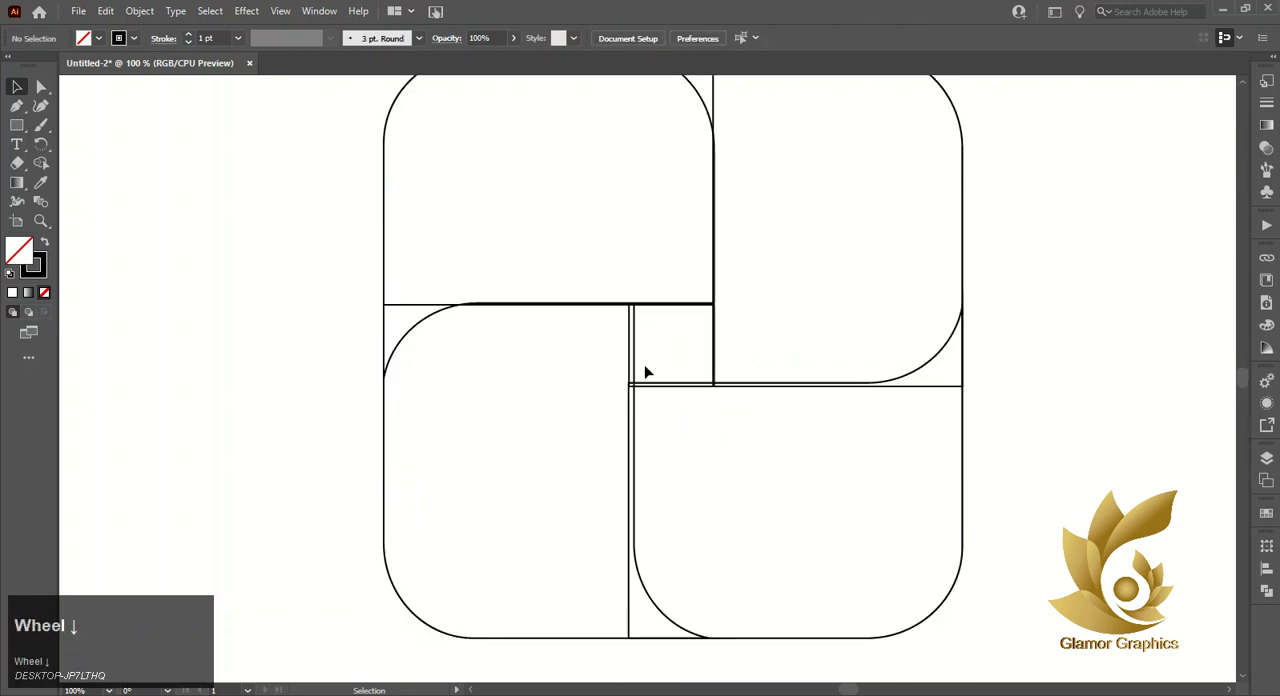
left_click(630, 350)
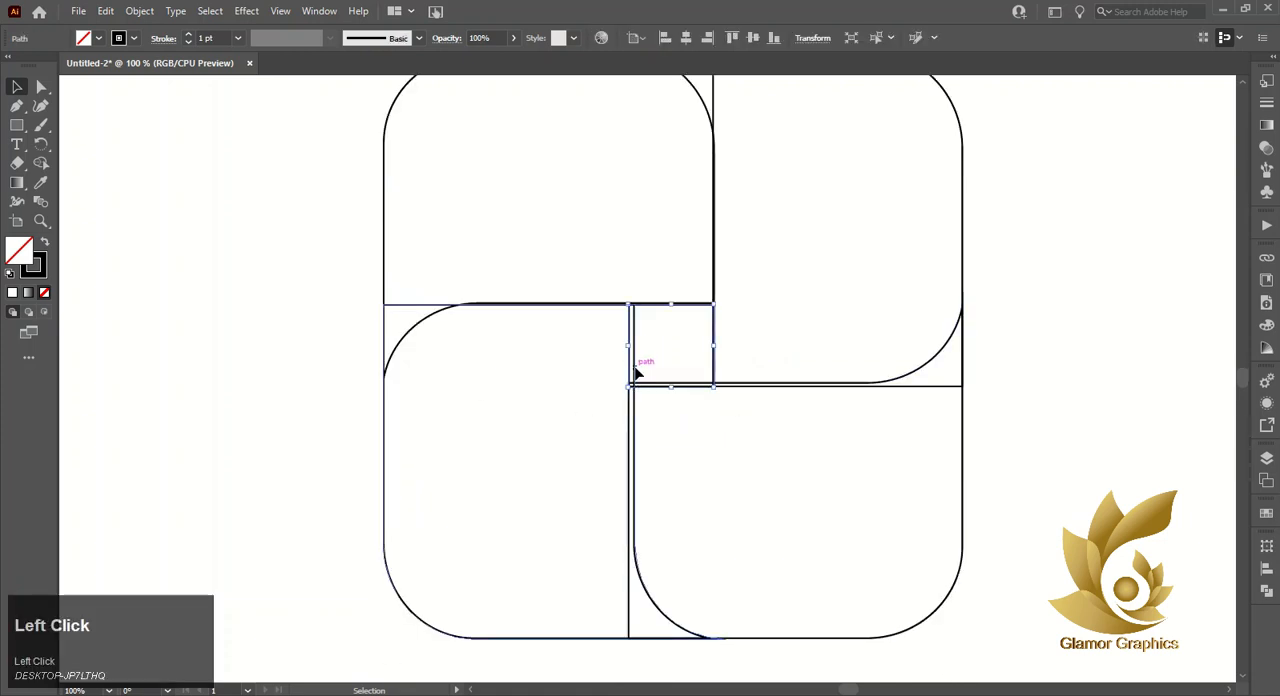
left_click(634, 367)
left_click_drag(727, 471, 720, 471)
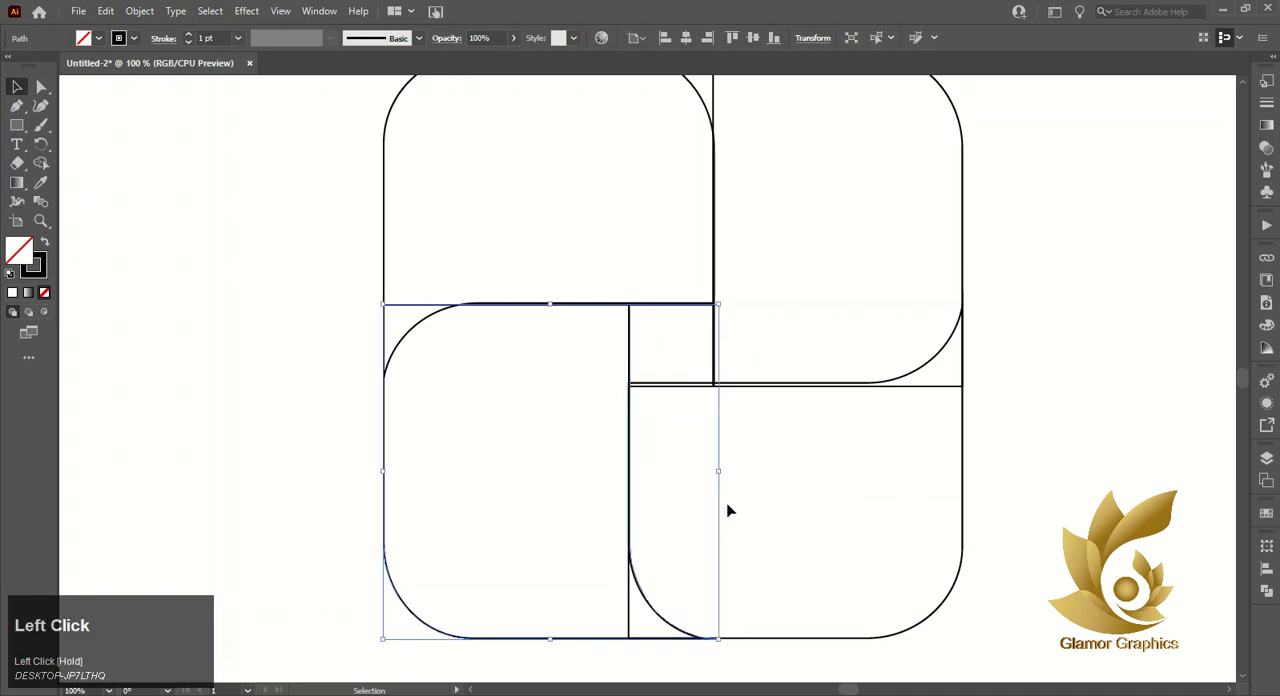
left_click(728, 510)
- Try shortening the upper-right piece from below to meet the lower-right piece's curved line, and undo it
left_click(902, 387)
left_click_drag(790, 388, 794, 382)
left_click(806, 487)
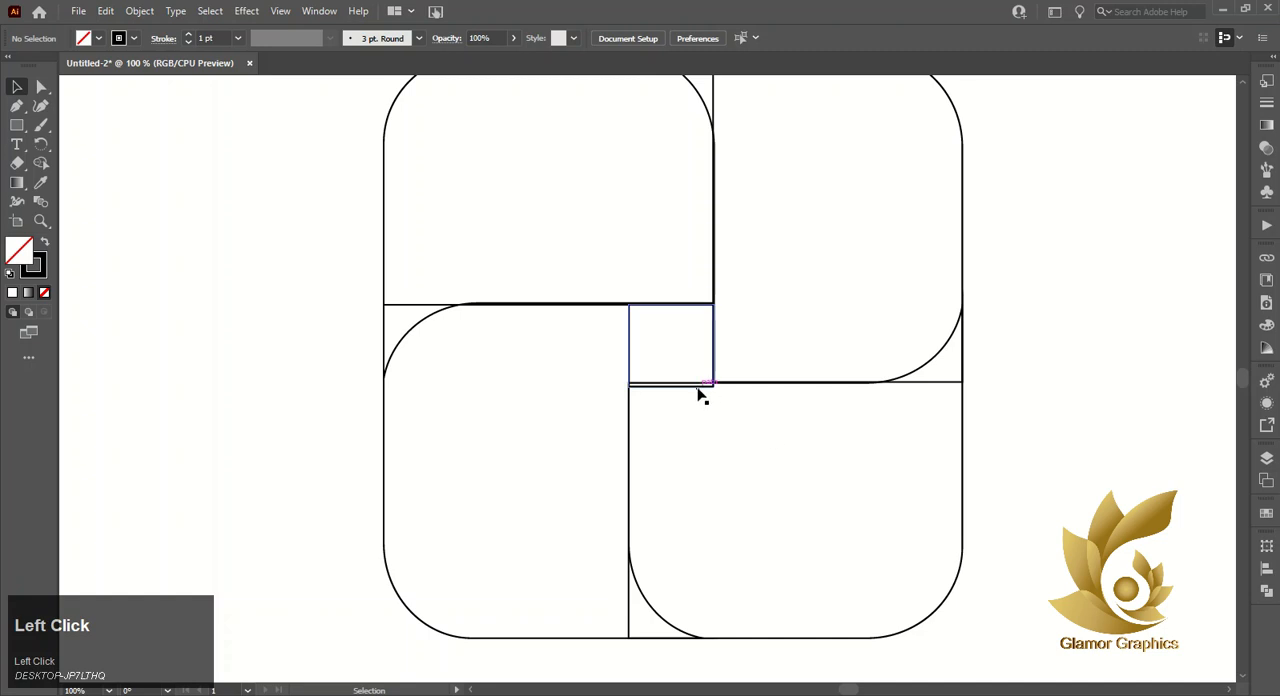
key("ctrl+z")
- Shorten the lower-right piece from above so its curved line meets the bottom edge of the small square
left_click(760, 400)
left_click(763, 387)
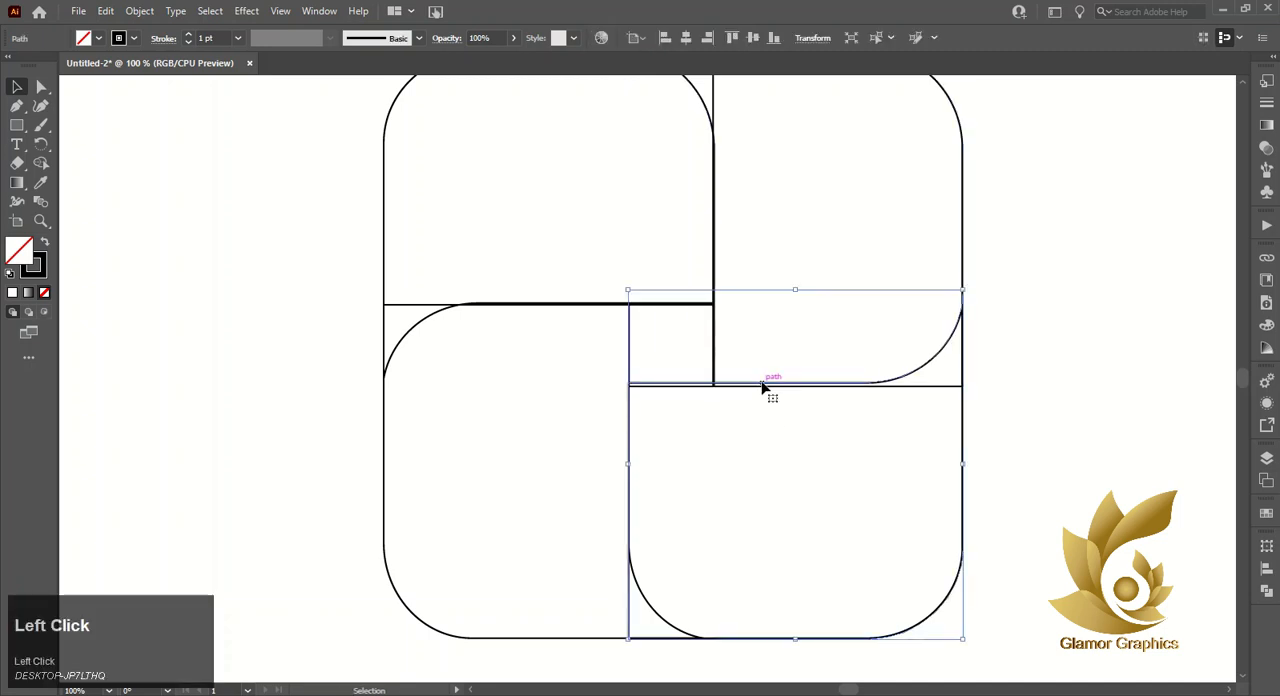
left_click_drag(796, 293, 797, 297)
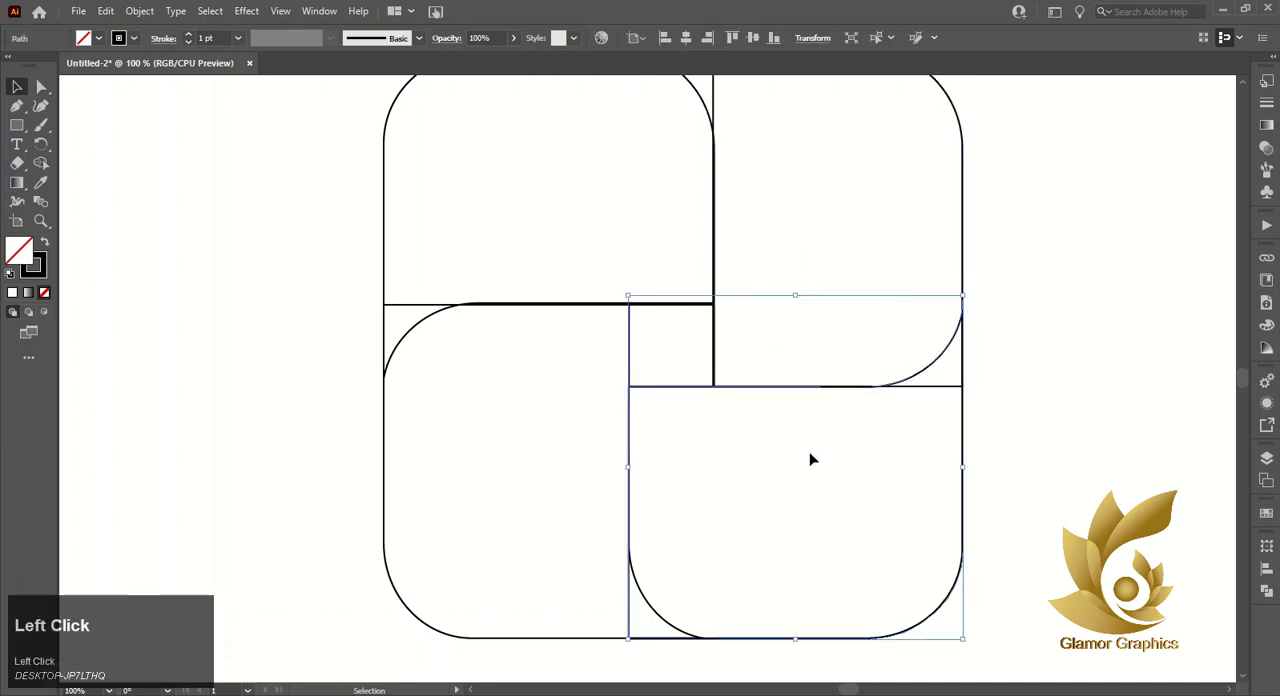
left_click(811, 457)
- Select the whole four-piece mark and remove its stroke, leaving it without a fill
scroll(791, 439, "down", 1)
scroll(791, 445, "down", 1)
left_click_drag(437, 144, 1003, 608)
left_click(44, 243)
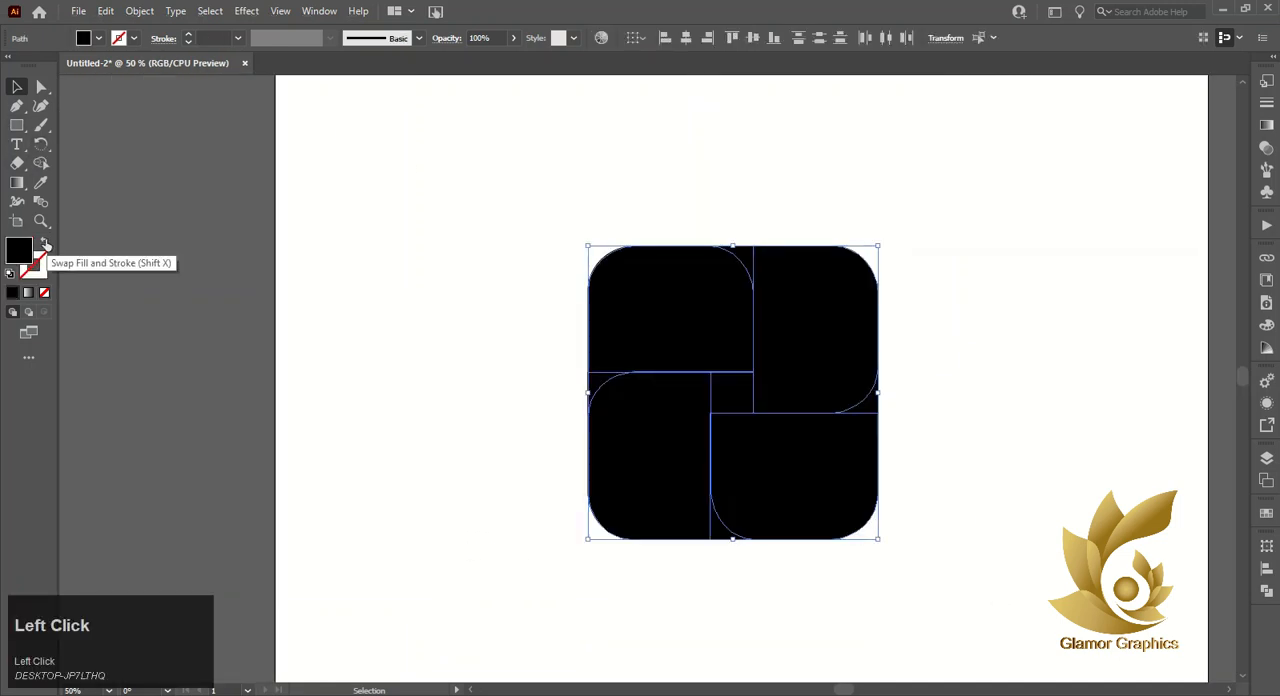
left_click(44, 243)
left_click(118, 38)
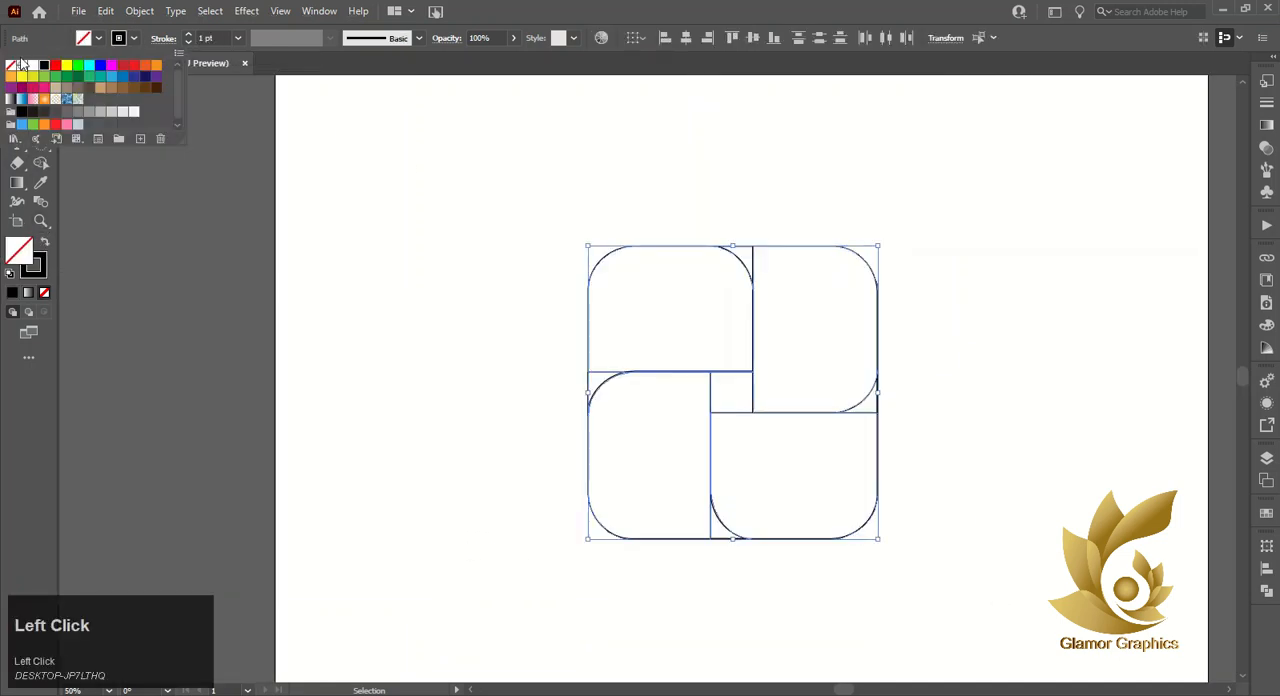
left_click(10, 65)
left_click(98, 36)
left_click(98, 36)
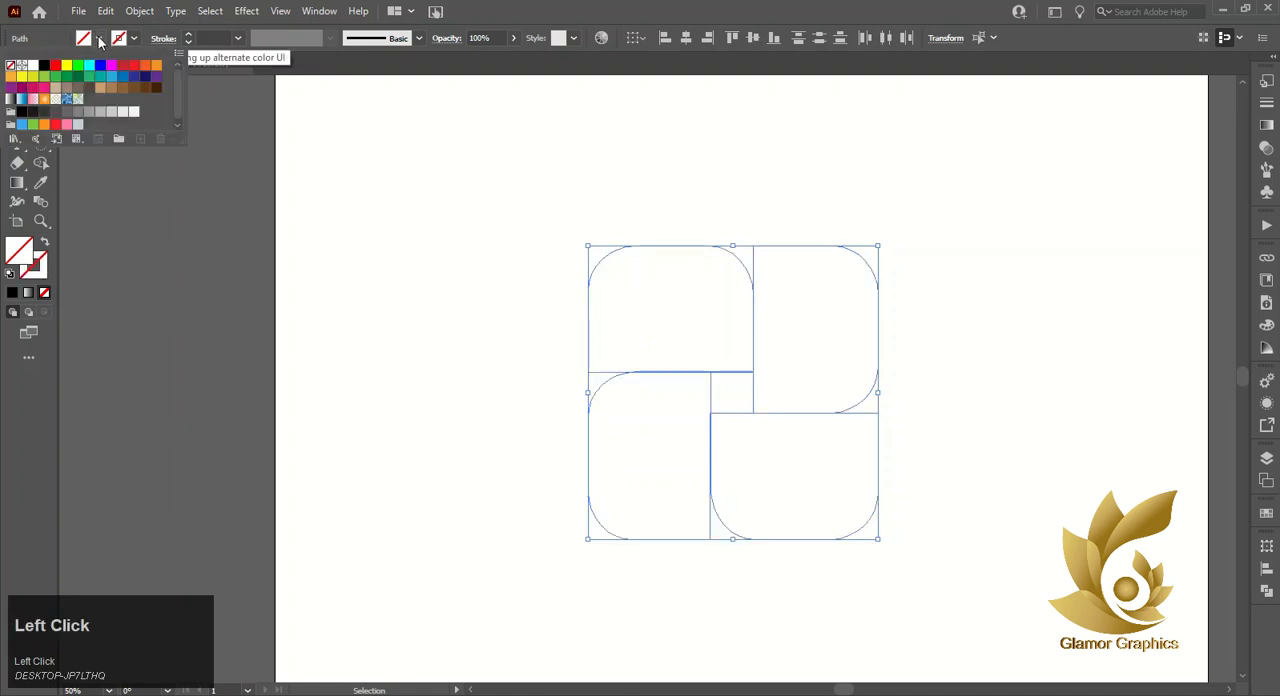
left_click(363, 161)
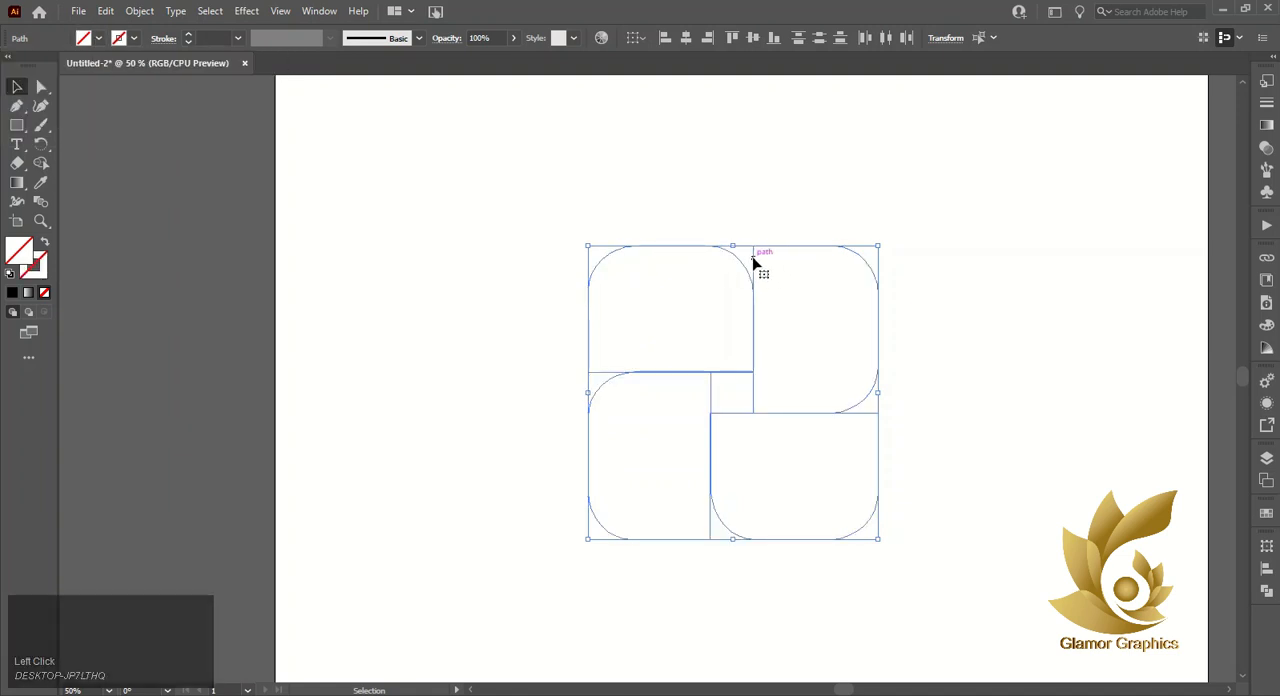
- Merge the leftover corner slivers into their neighbouring pieces with the Shape Builder tool
left_click(40, 163)
left_click_drag(752, 264, 880, 412)
left_click_drag(719, 528, 690, 497)
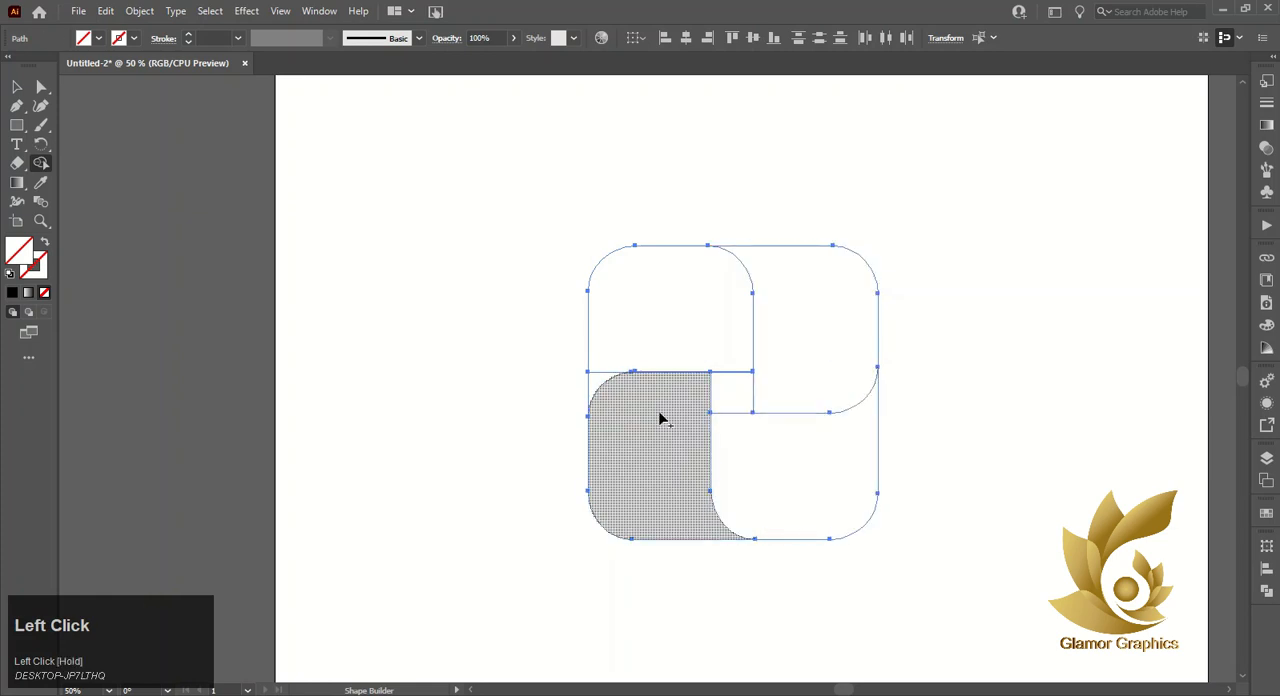
left_click_drag(594, 381, 618, 338)
left_click(729, 351)
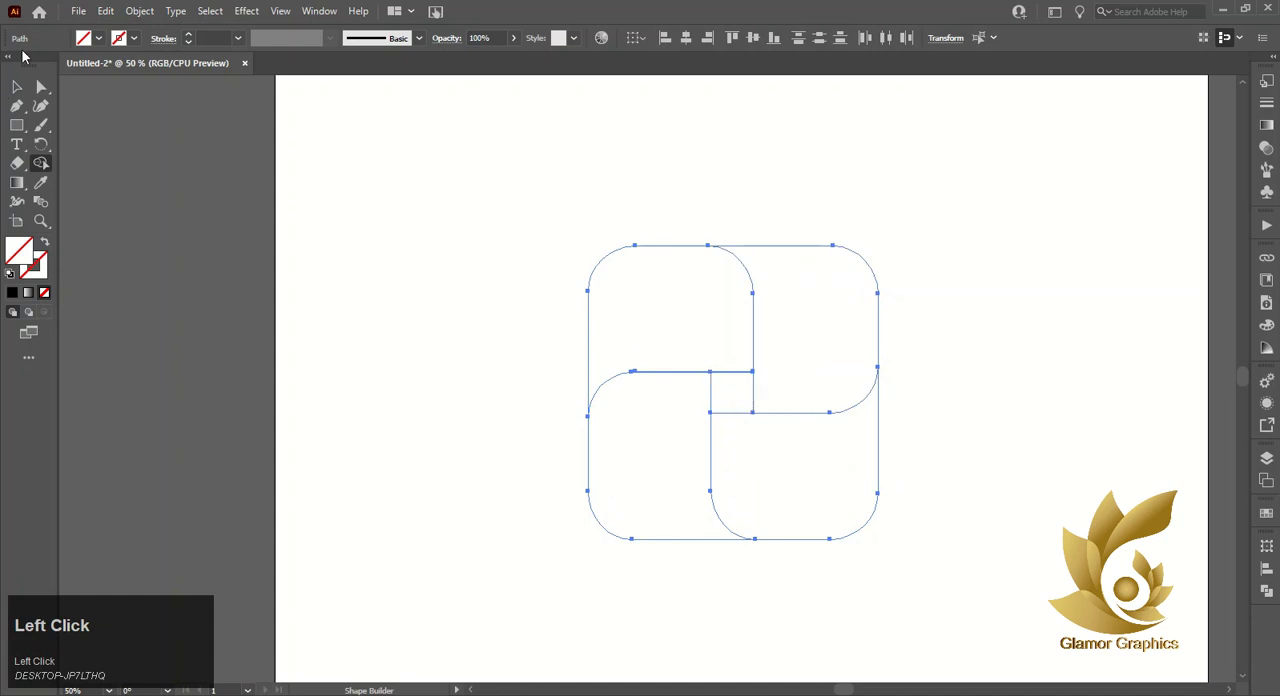
- Fill the upper-left piece with bright green and the upper-right piece with blue using the Shape Builder tool
left_click(98, 38)
left_click(77, 66)
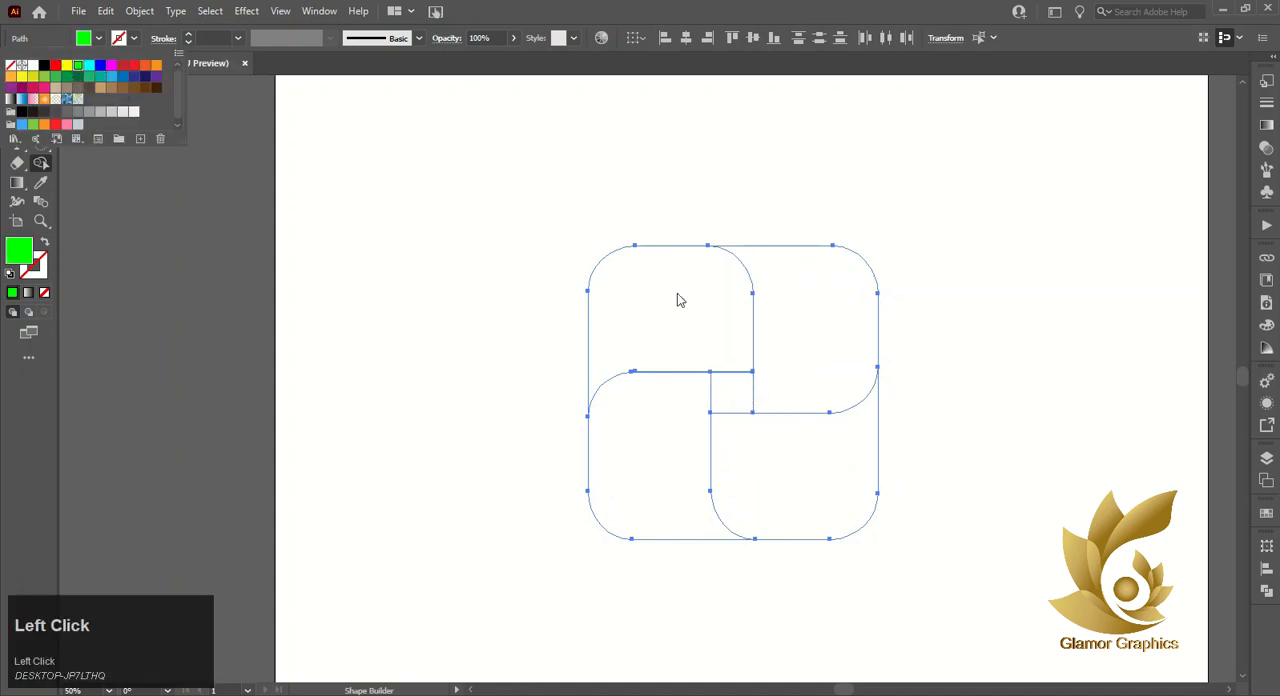
left_click(677, 293)
left_click(677, 293)
left_click(99, 39)
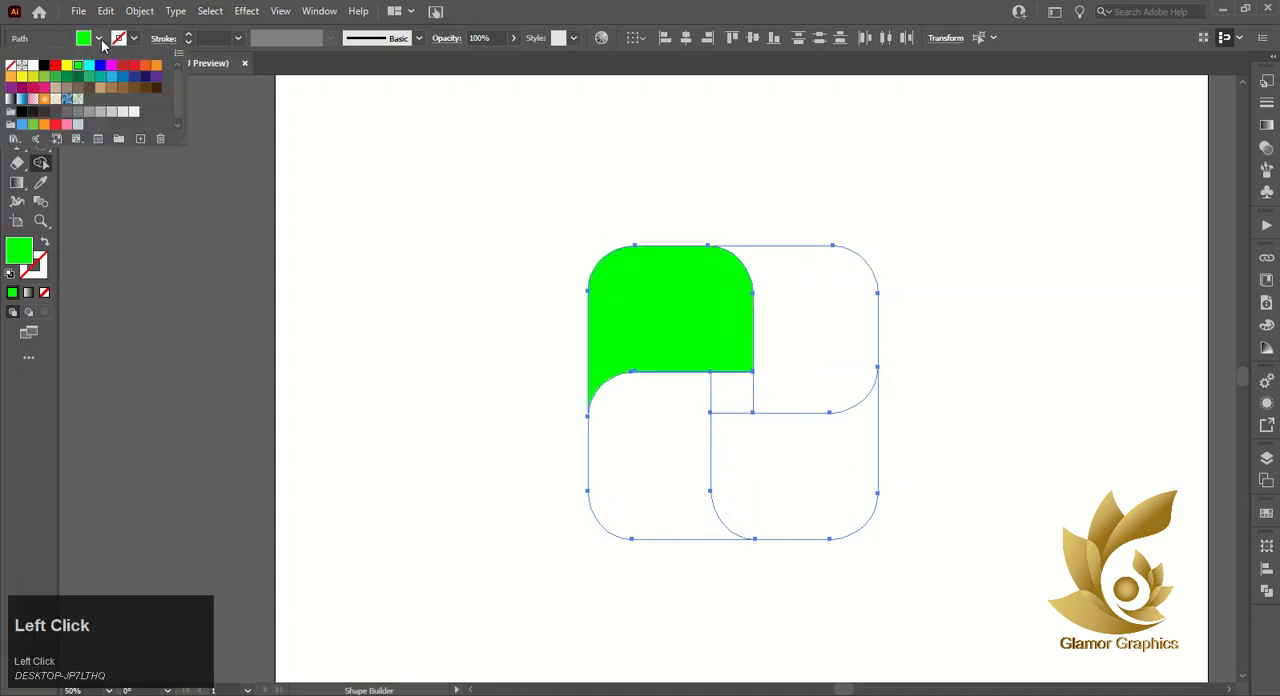
left_click(98, 68)
left_click(787, 323)
left_click(787, 323)
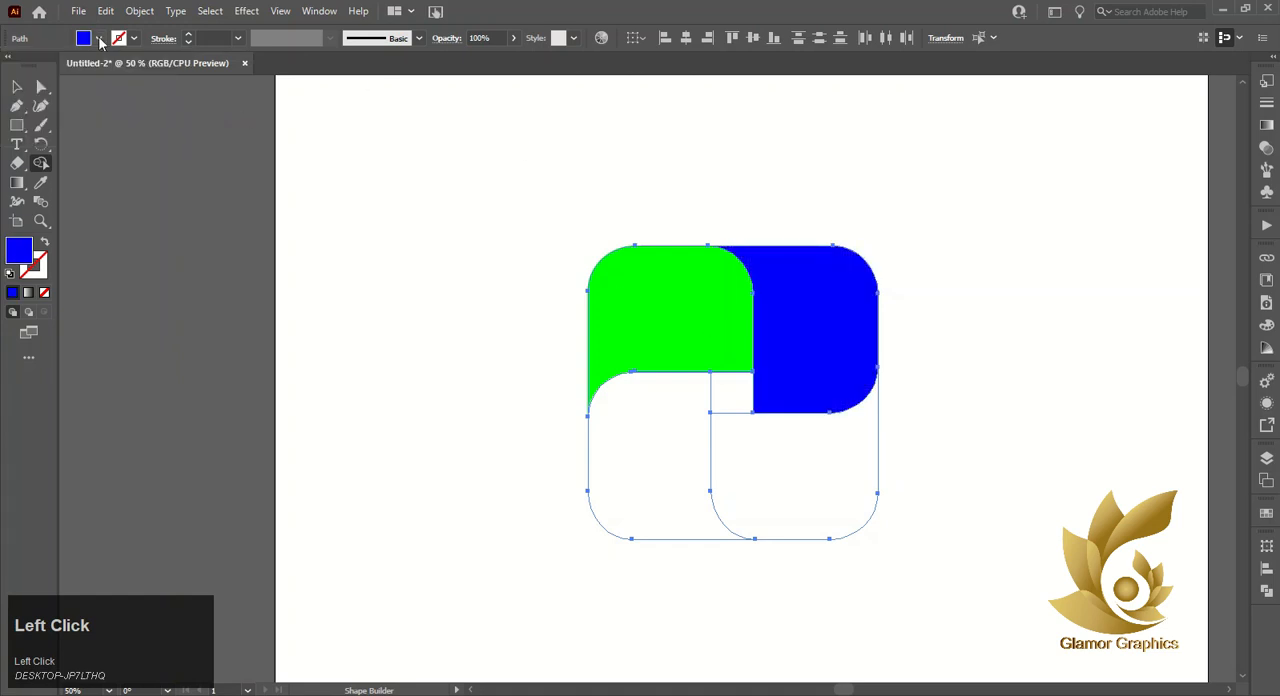
- Fill the lower-left piece with dark magenta and the lower-right piece with yellow, and return to the Selection tool
left_click(99, 39)
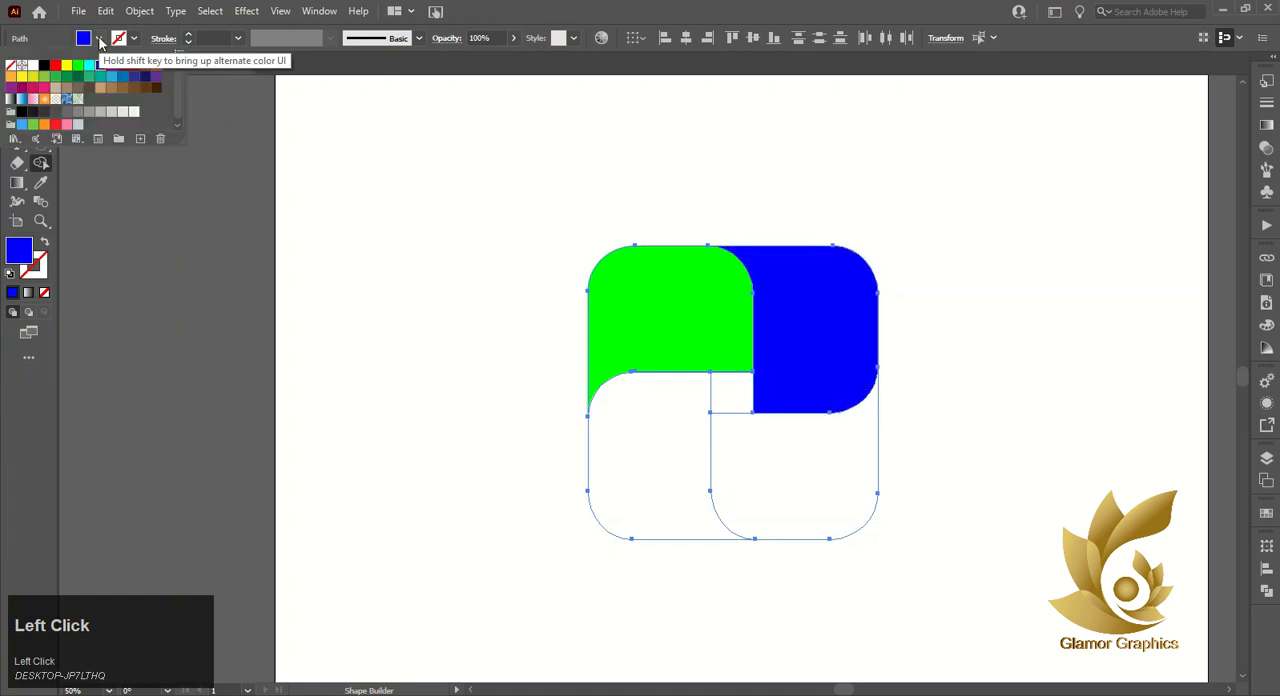
left_click(10, 89)
left_click(684, 422)
left_click(671, 448)
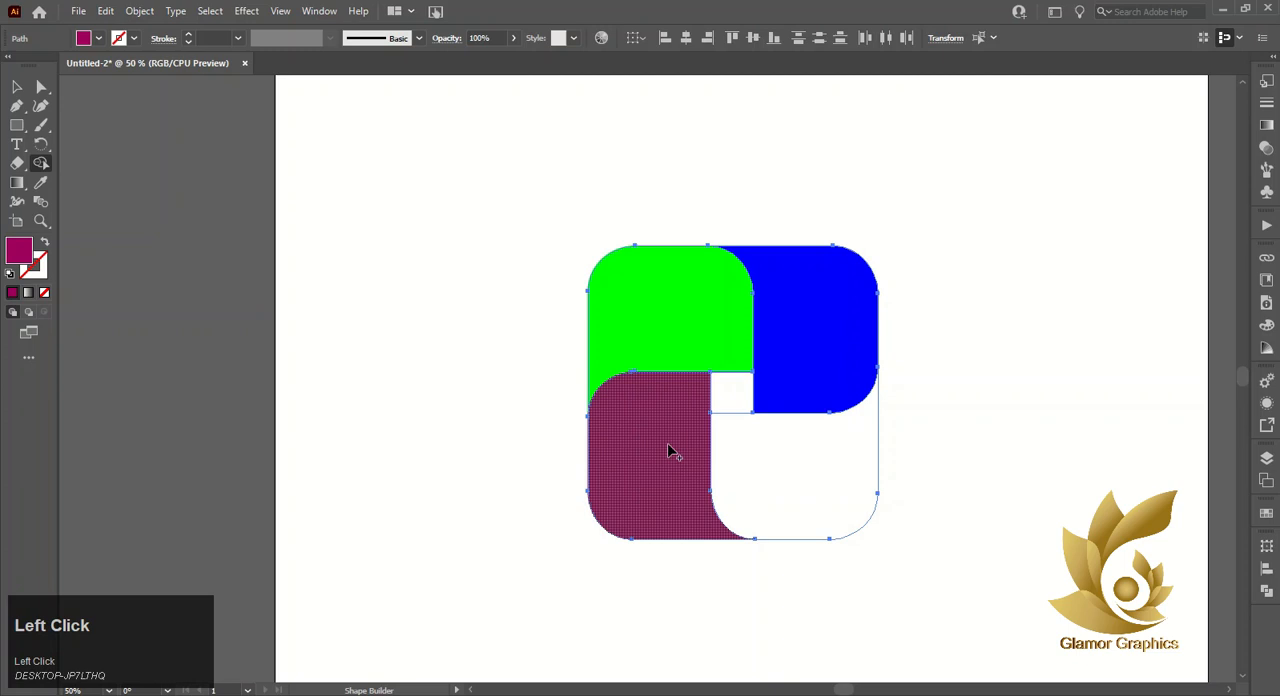
left_click(97, 38)
left_click(70, 68)
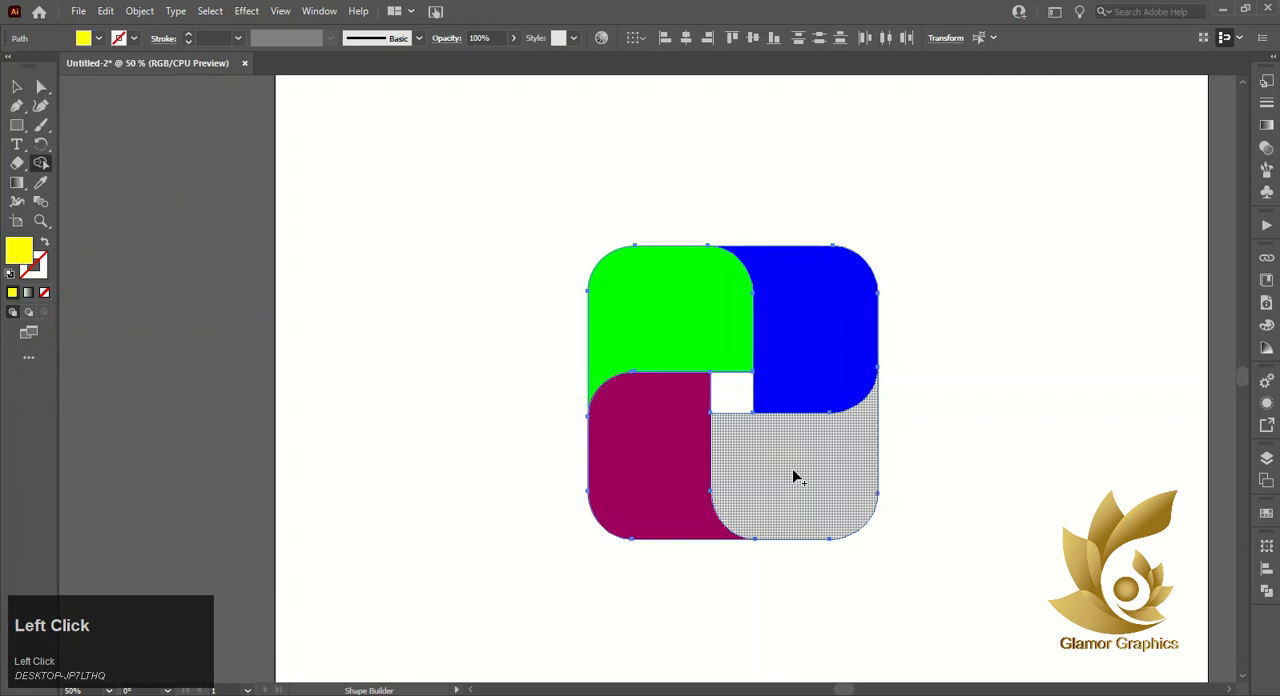
left_click(756, 523)
left_click(15, 87)
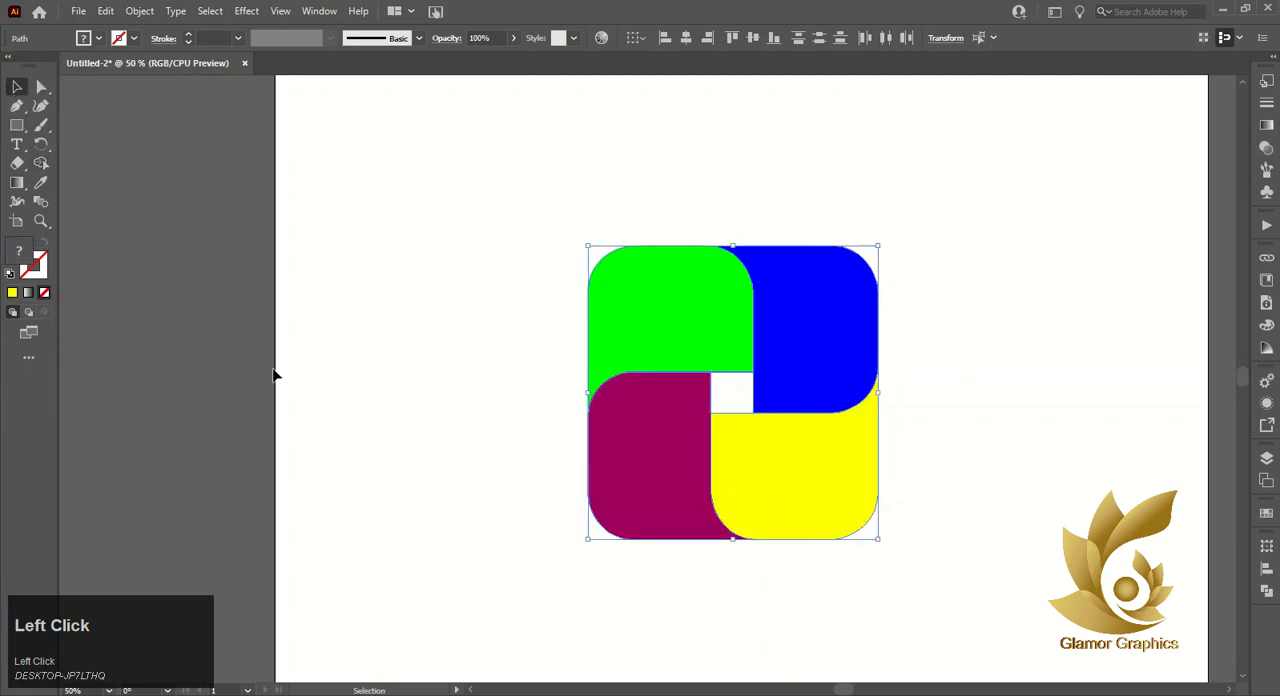
- Select the four coloured pieces of the mark together and move them aside, partly off the artboard
left_click(274, 371)
left_click(691, 337)
left_click(830, 320, "shift")
left_click(803, 505, "shift")
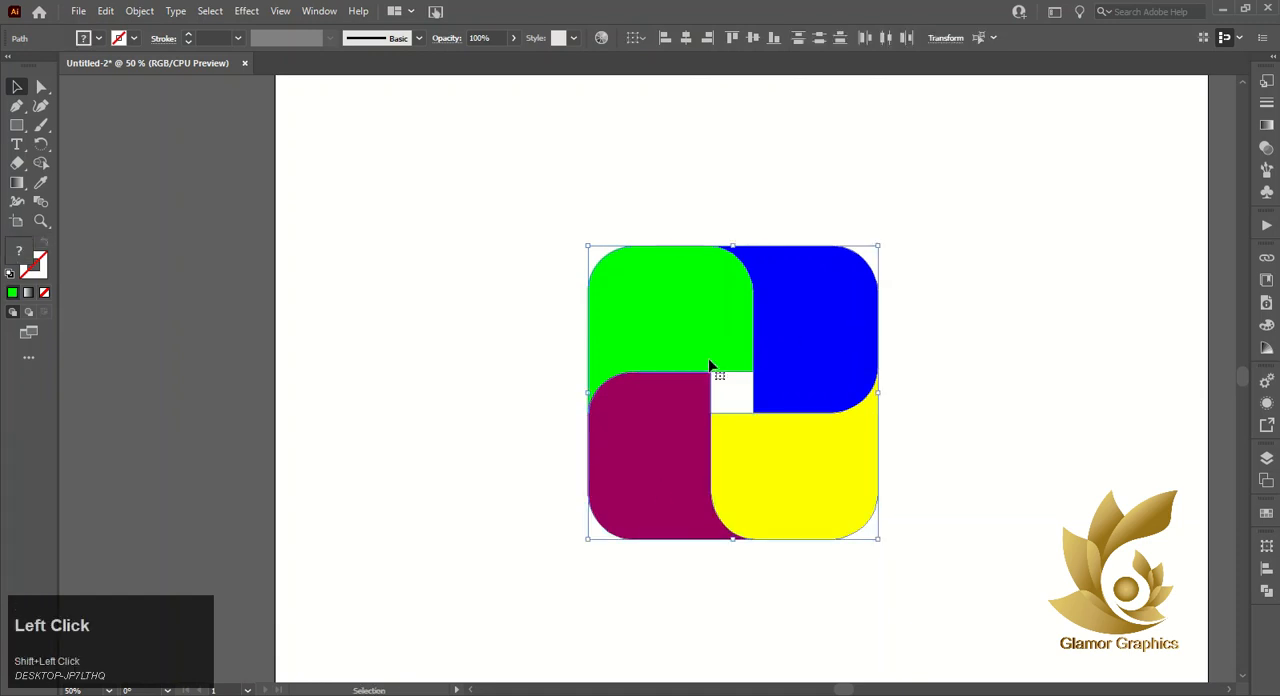
left_click_drag(714, 371, 194, 334)
- Delete the invisible leftover shapes at the mark's old place and move the four-piece mark back onto the artboard
left_click_drag(477, 200, 737, 413)
key("Delete")
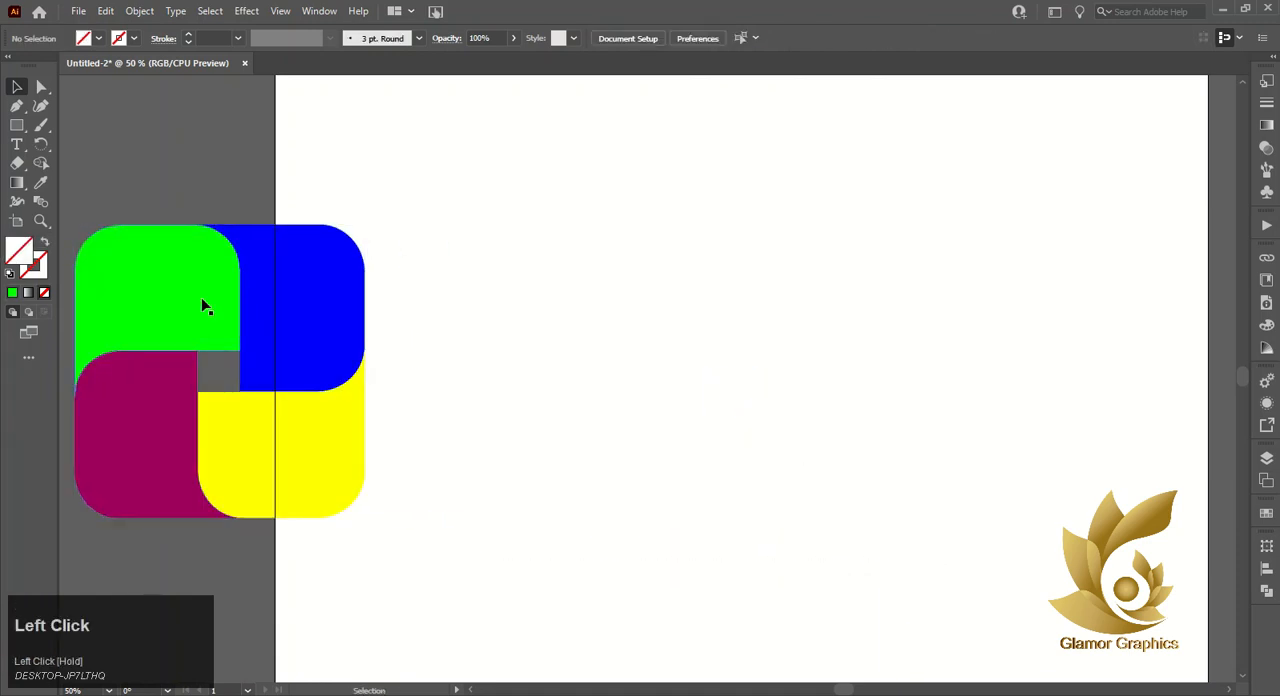
left_click_drag(105, 203, 283, 453)
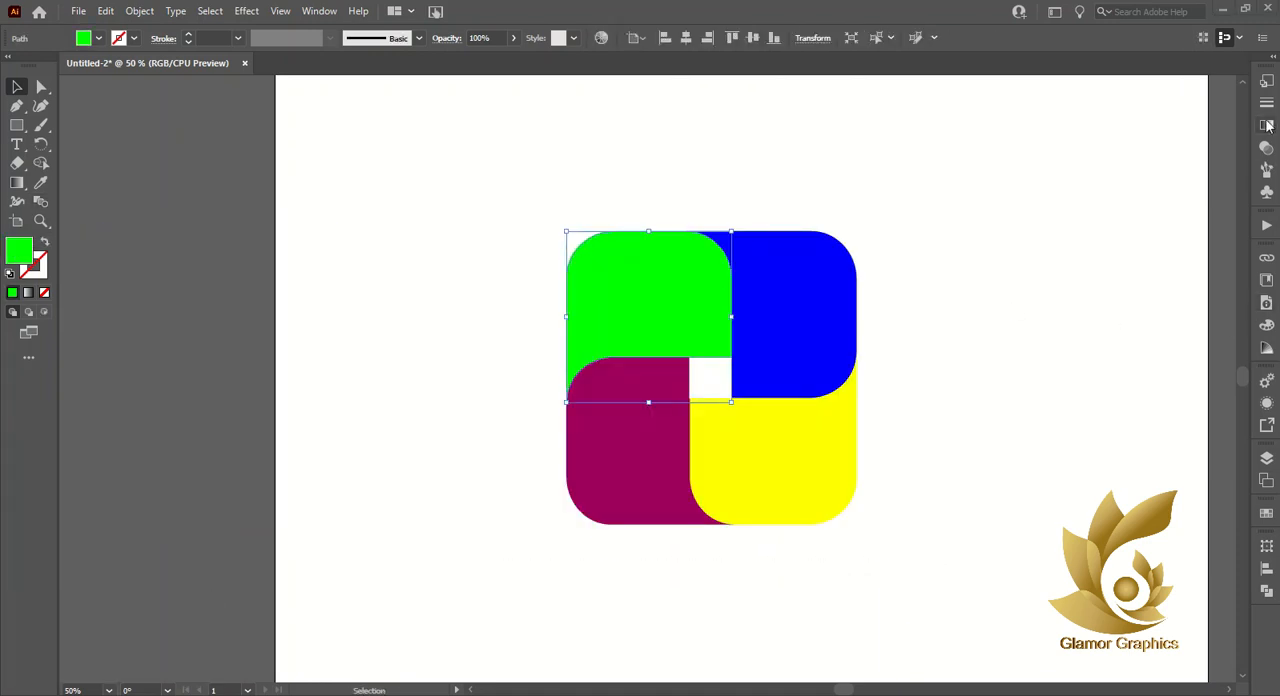
- Apply a linear gradient to the upper-left green piece and set its start stop to bright green
left_click(1267, 124)
left_click(1130, 213)
left_click(1066, 223)
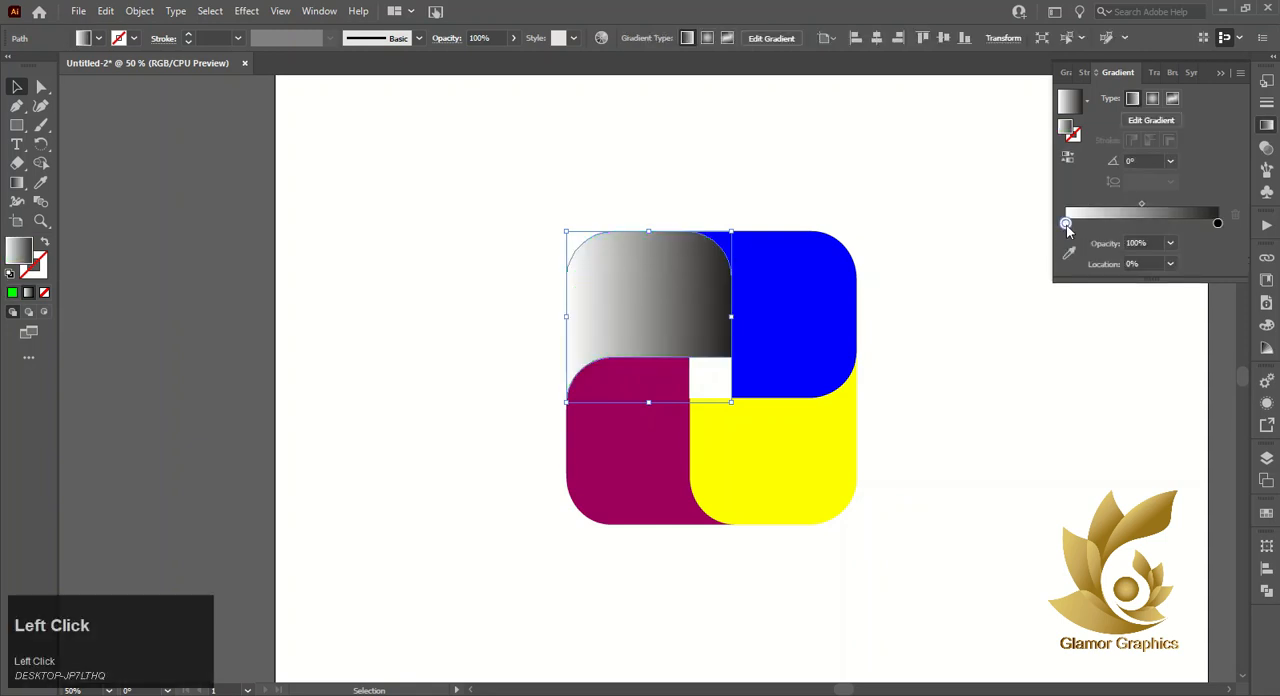
double_click(1066, 223)
left_click(1079, 274)
left_click(1217, 223)
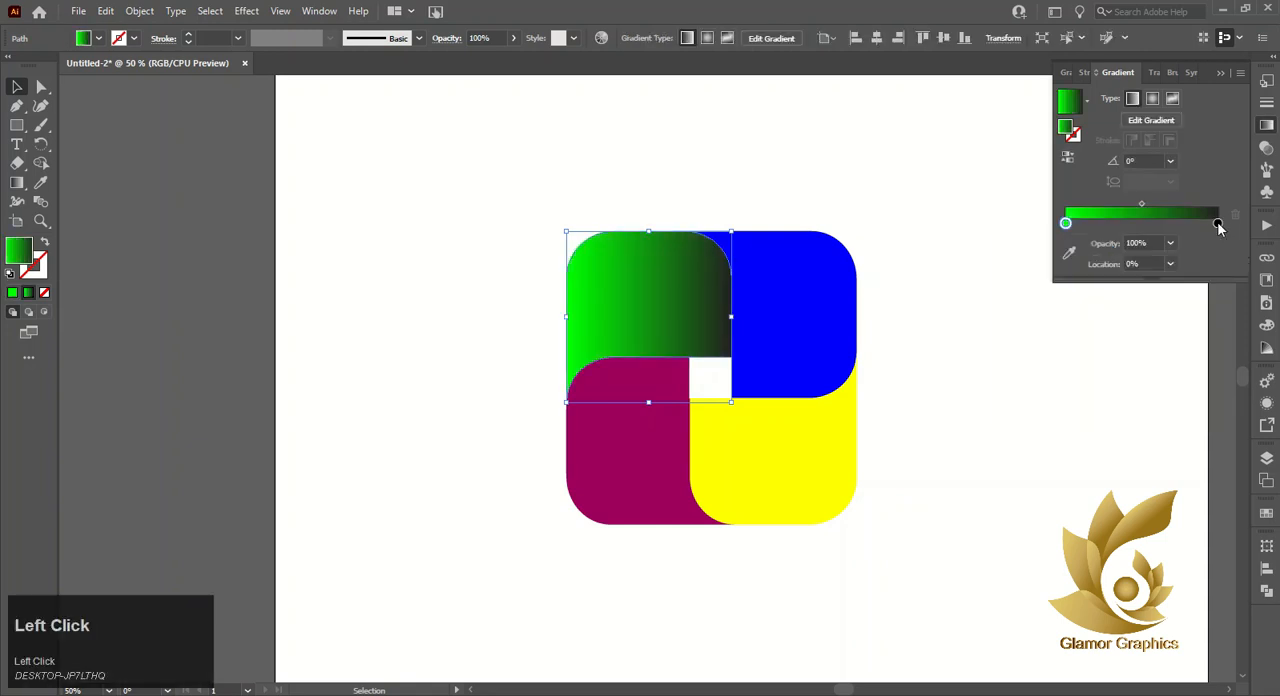
mouse_move(1217, 223)
left_mouse_down()
mouse_move(1131, 225)
mouse_move(1217, 223)
left_mouse_up()
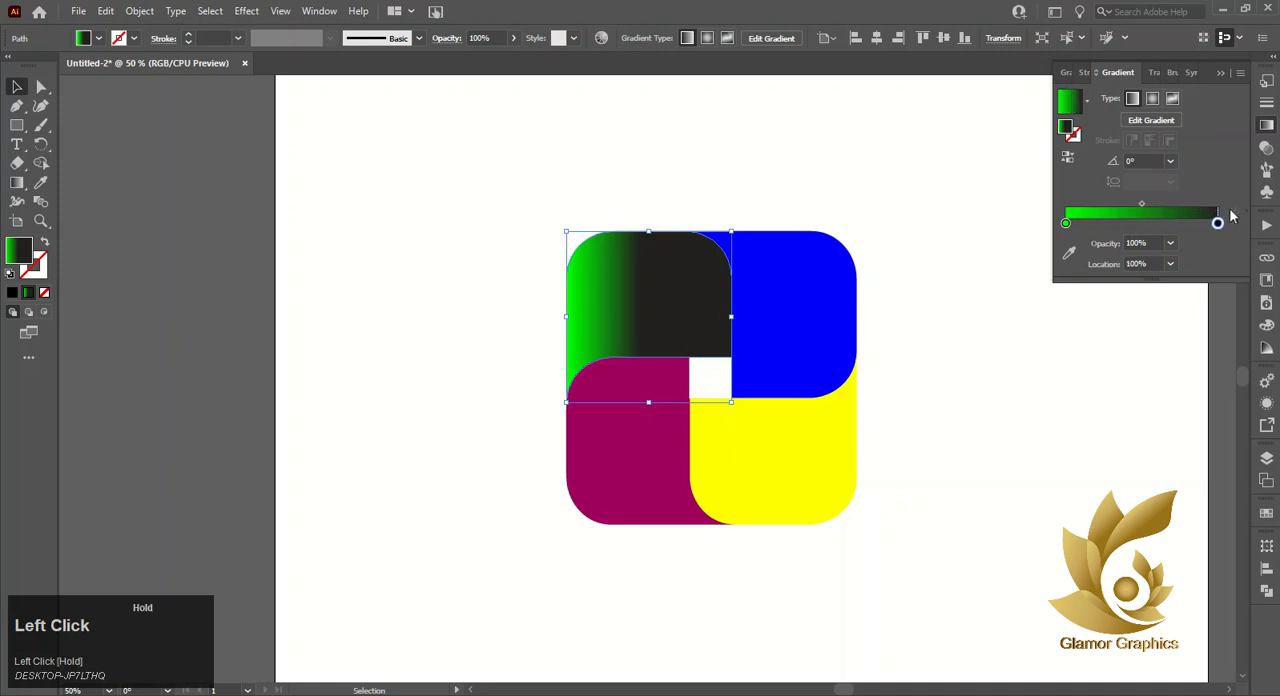
- Darken the start stop of the upper-left piece's gradient to green 007C00
double_click(1066, 223)
left_click(1011, 281)
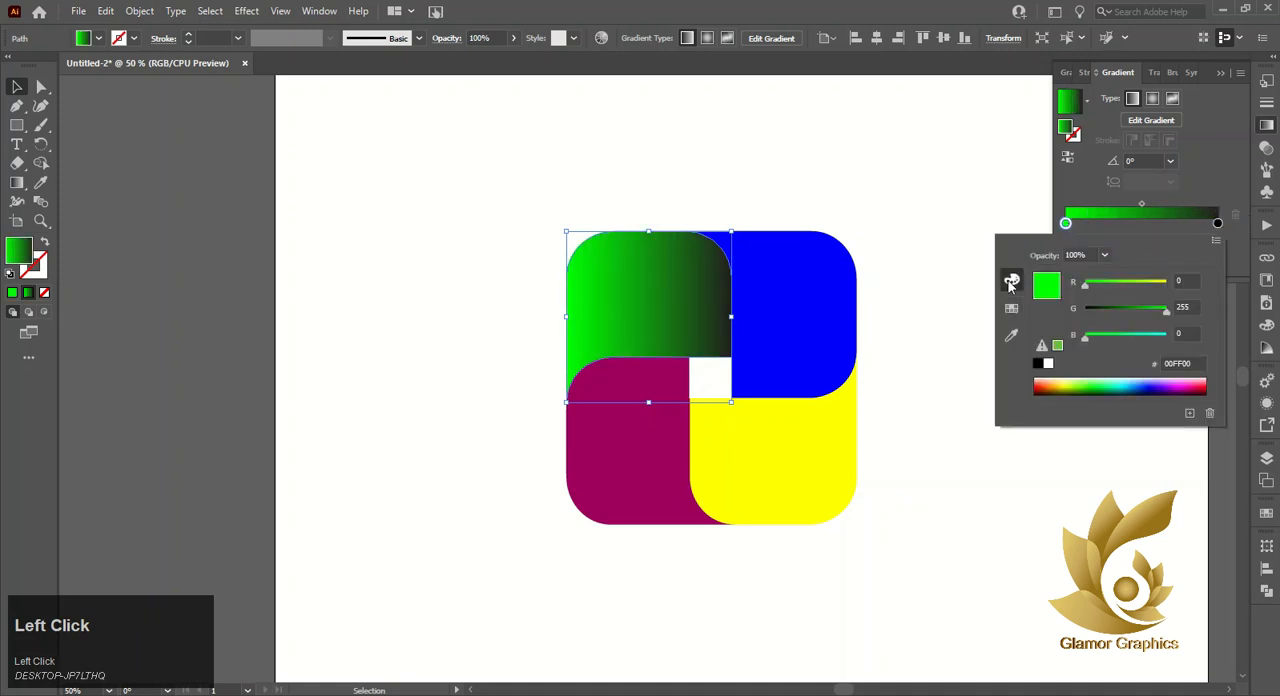
mouse_move(1125, 309)
left_mouse_down()
mouse_move(1112, 309)
mouse_move(1123, 309)
left_mouse_up()
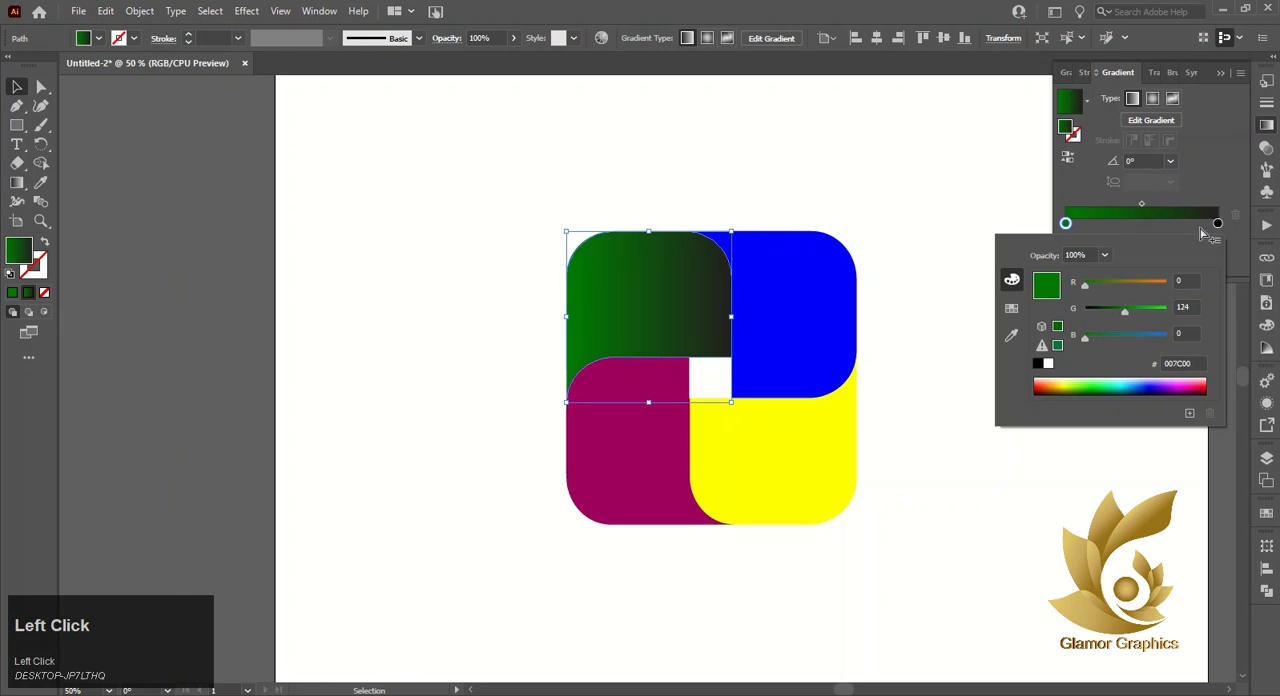
- Add a middle stop at about 48% to the upper-left piece's gradient and colour it bright green
left_click(1137, 223)
left_click_drag(1137, 222, 1068, 224)
double_click(1138, 223)
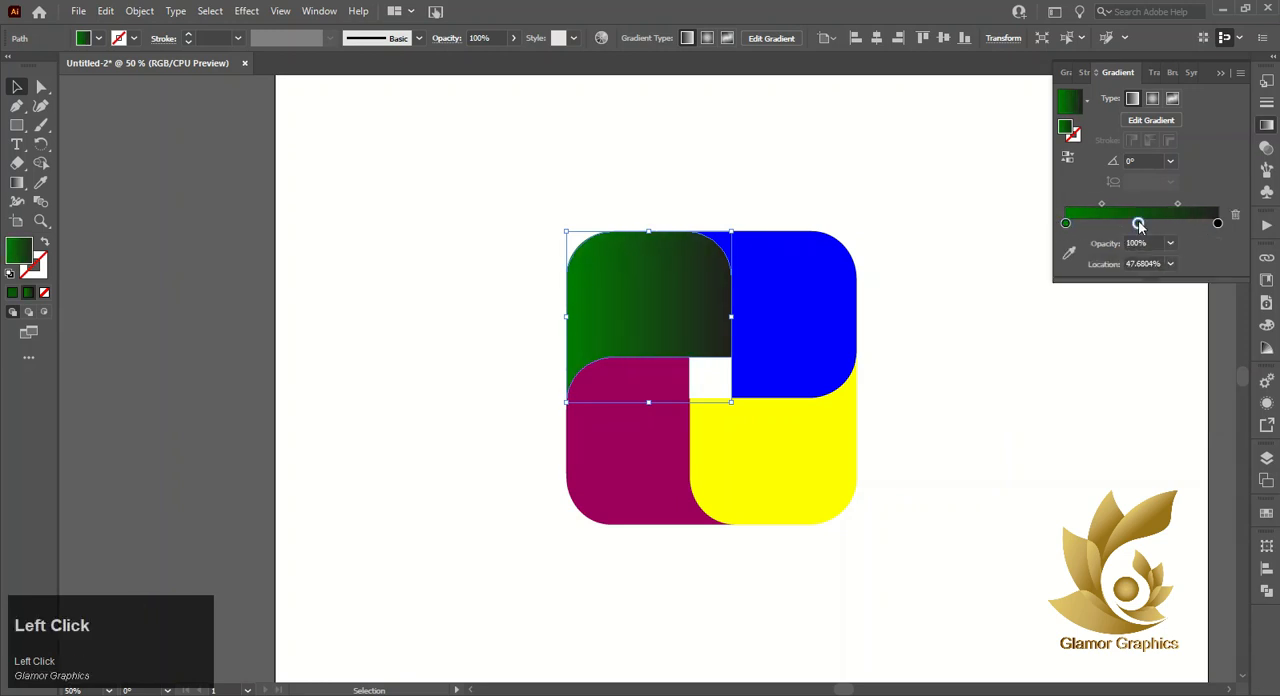
left_click(1011, 307)
left_click(1079, 273)
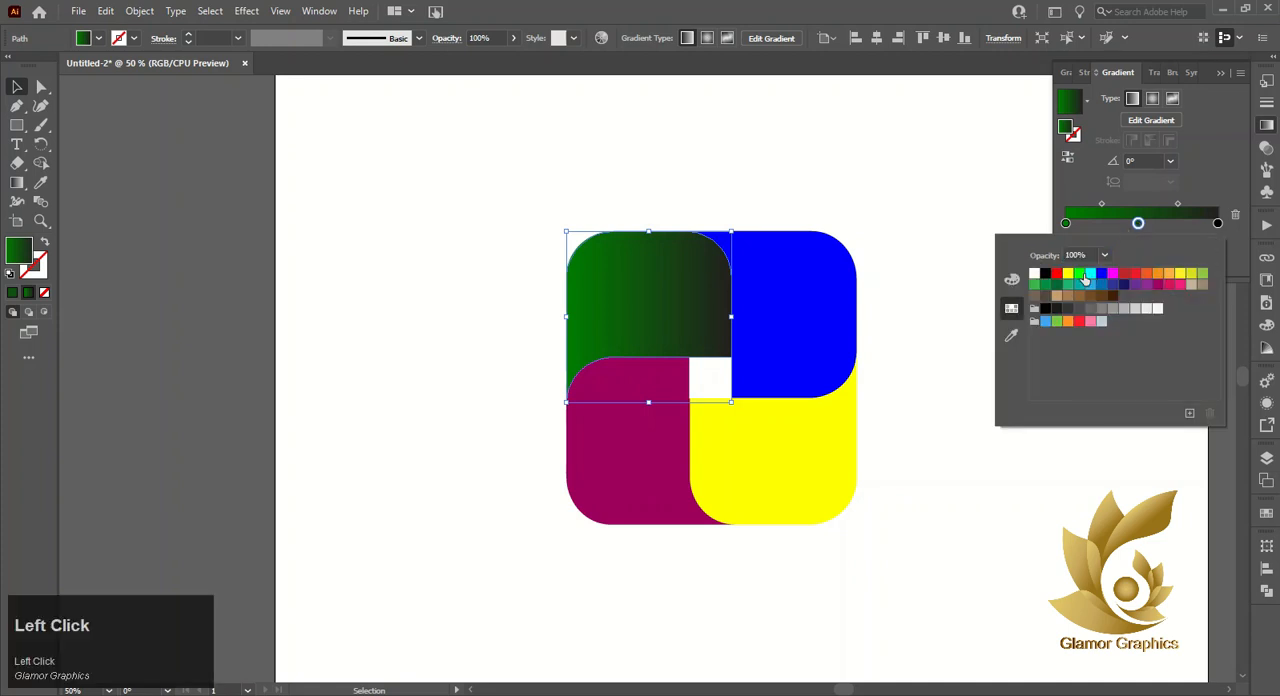
- Remove the black end stop from the green gradient and duplicate the dark green start stop at its far end
left_click_drag(1220, 226, 1216, 230)
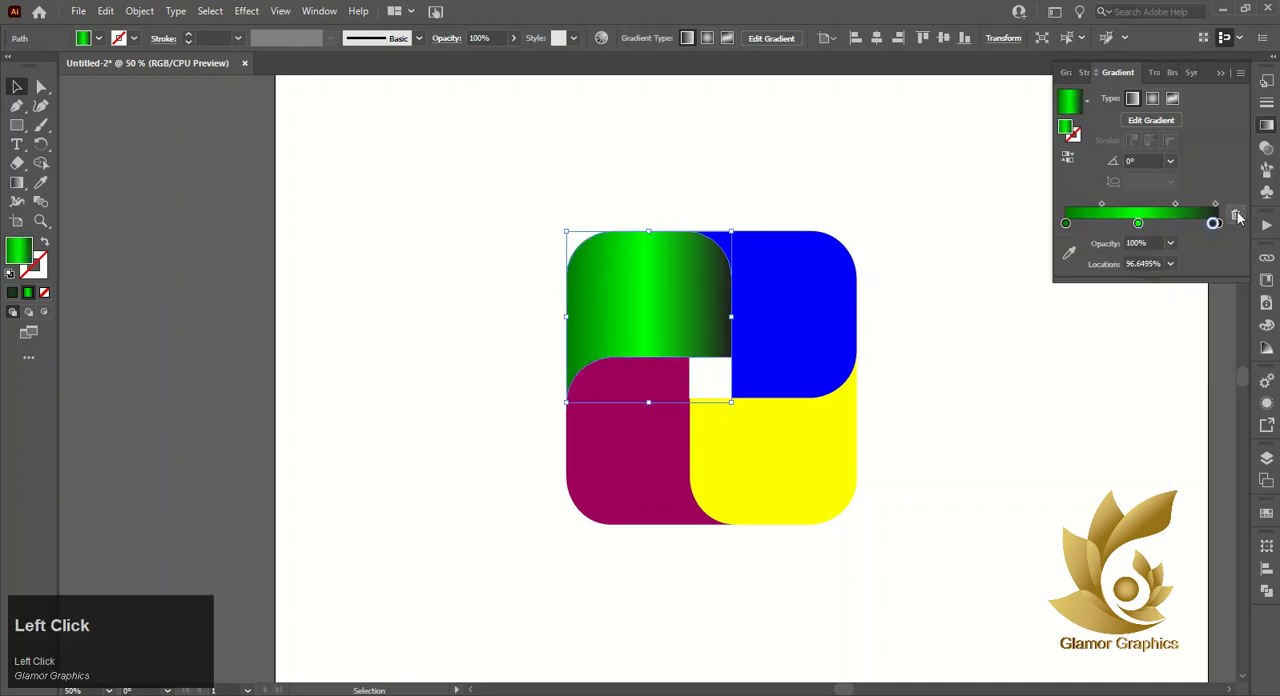
left_click(1236, 216)
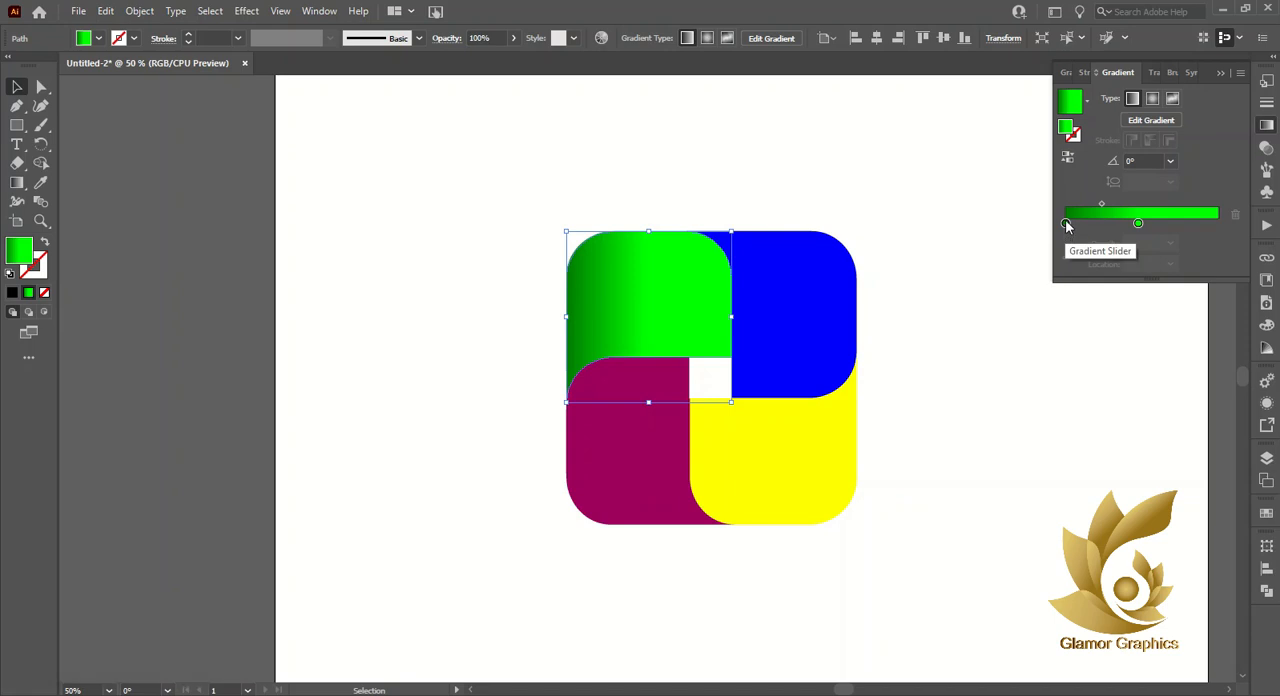
left_click_drag(1065, 222, 1101, 204, "alt")
- Apply the three-stop gradient to the upper-right piece and recolour all its stops blue 0000FF
left_click(820, 318)
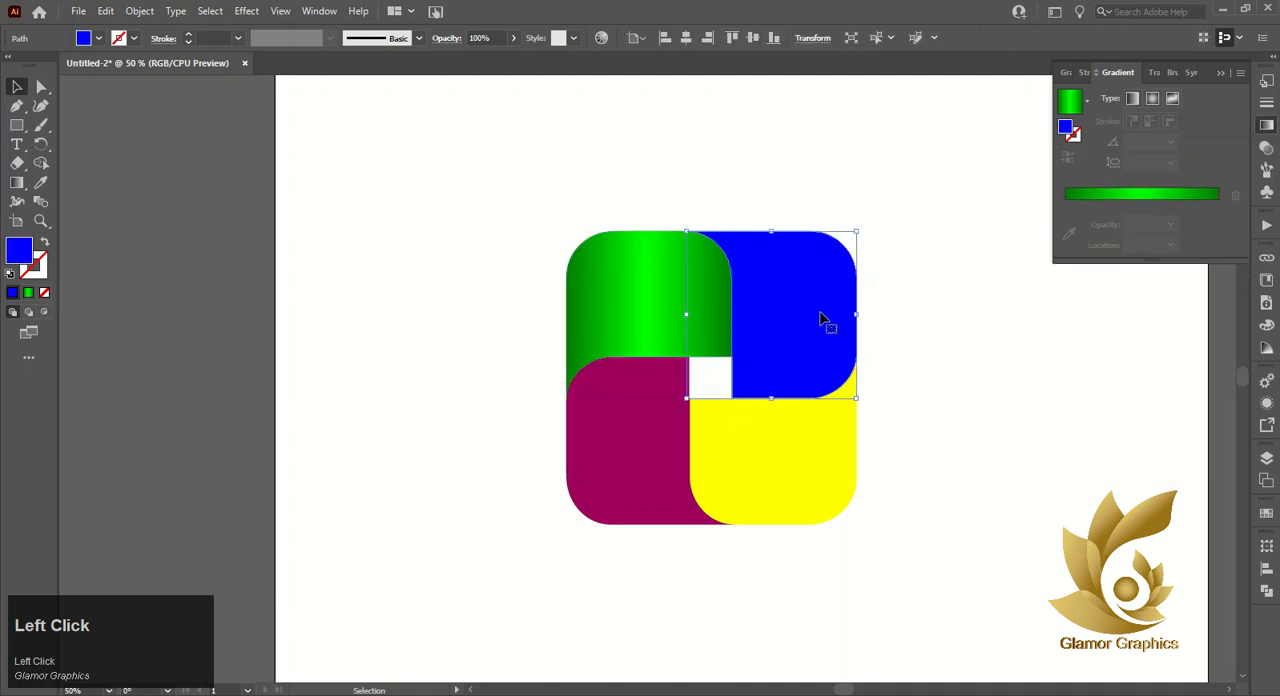
left_click(1097, 193)
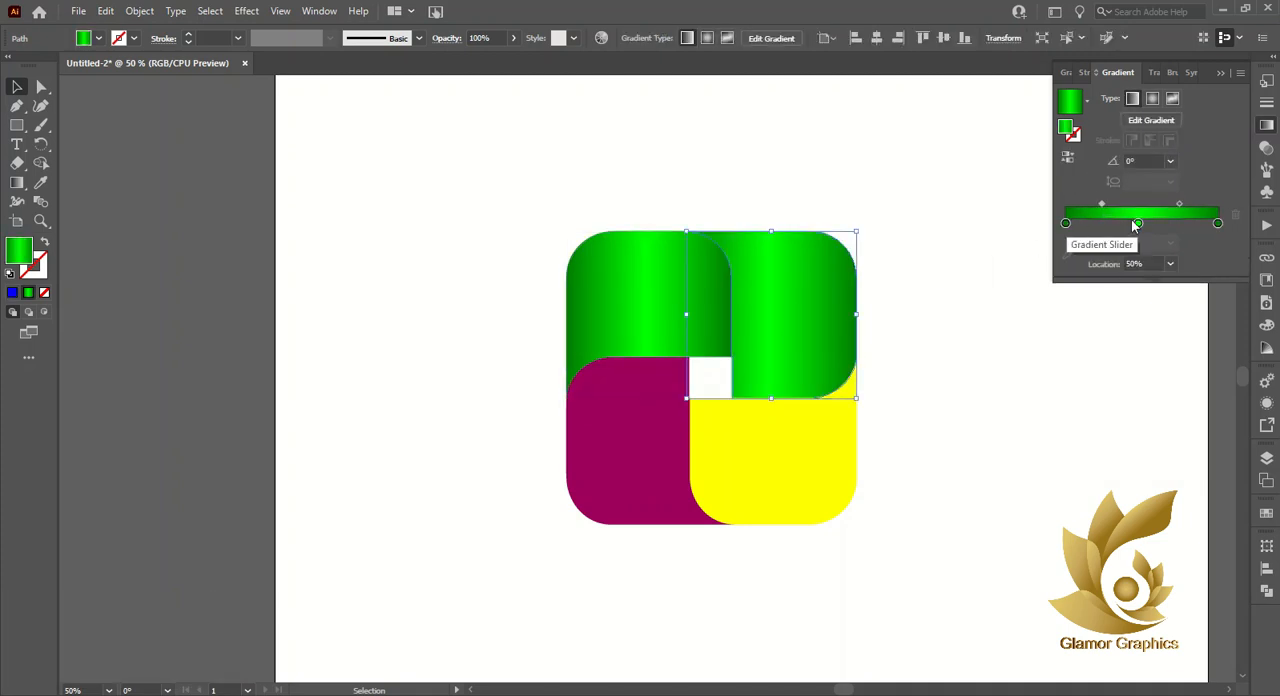
double_click(1138, 222)
left_click(1100, 275)
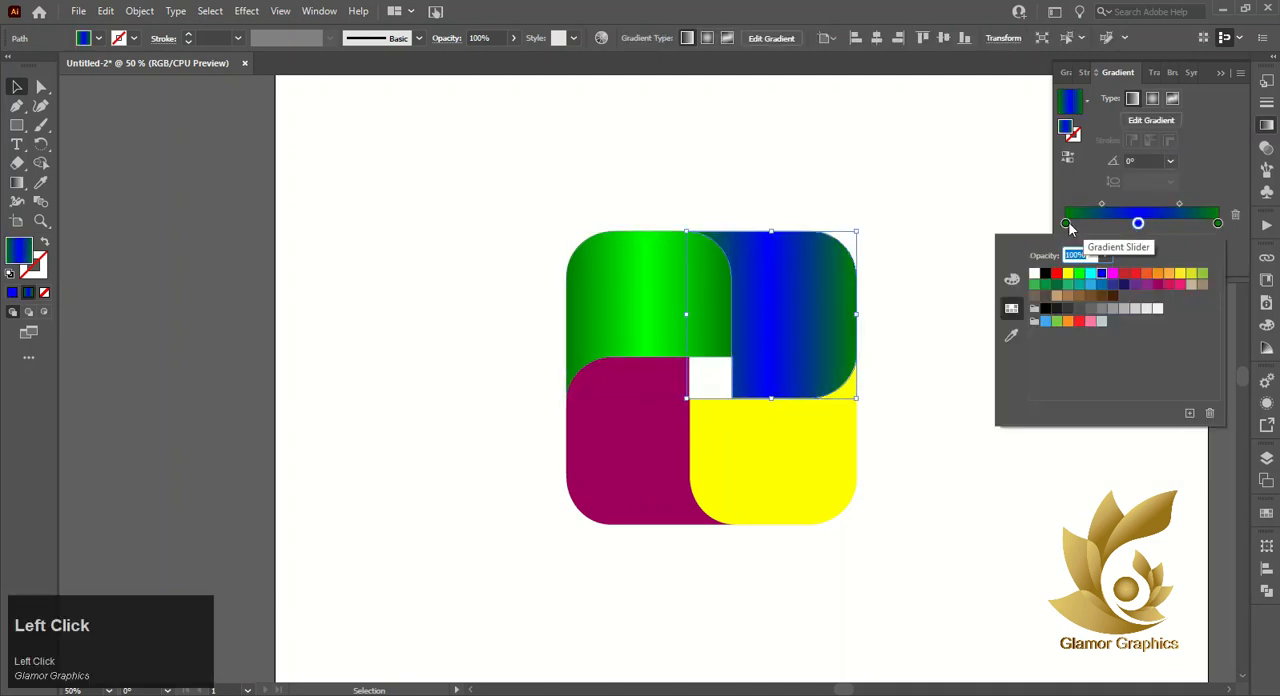
double_click(1065, 222)
left_click(1105, 280)
double_click(1217, 222)
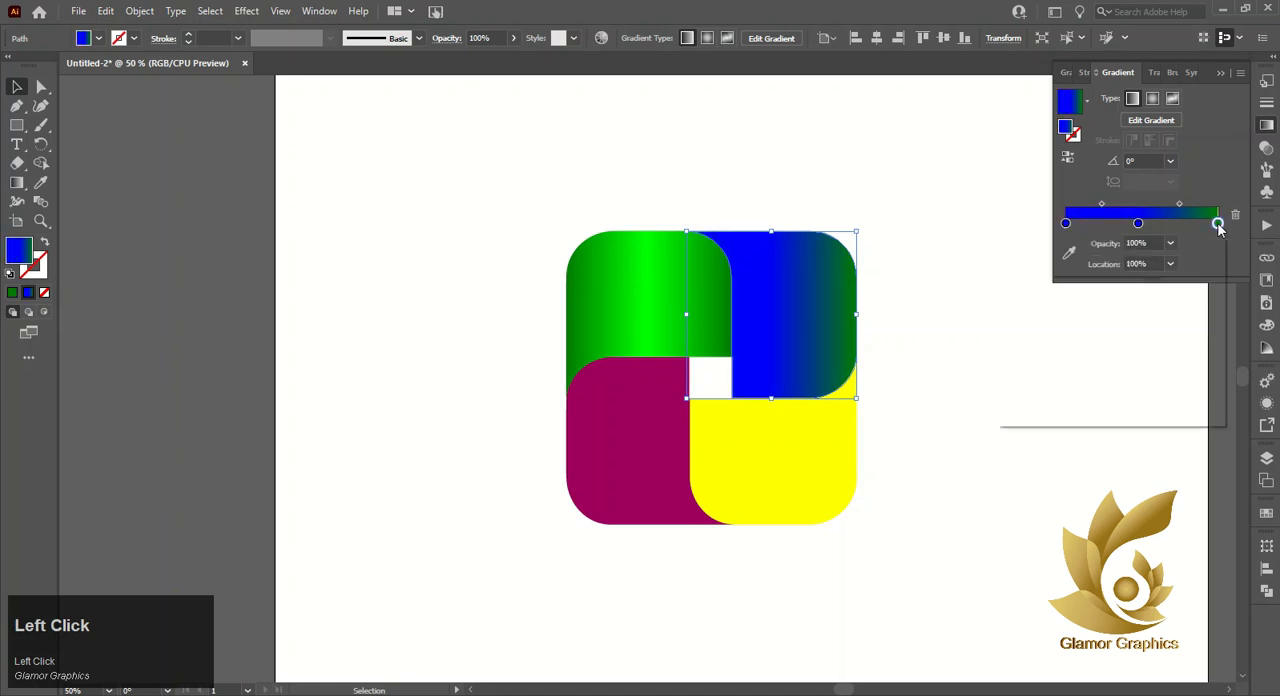
left_click(1101, 275)
- Darken the end stop of the upper-right piece's gradient to navy by lowering its blue value
left_click(1012, 282)
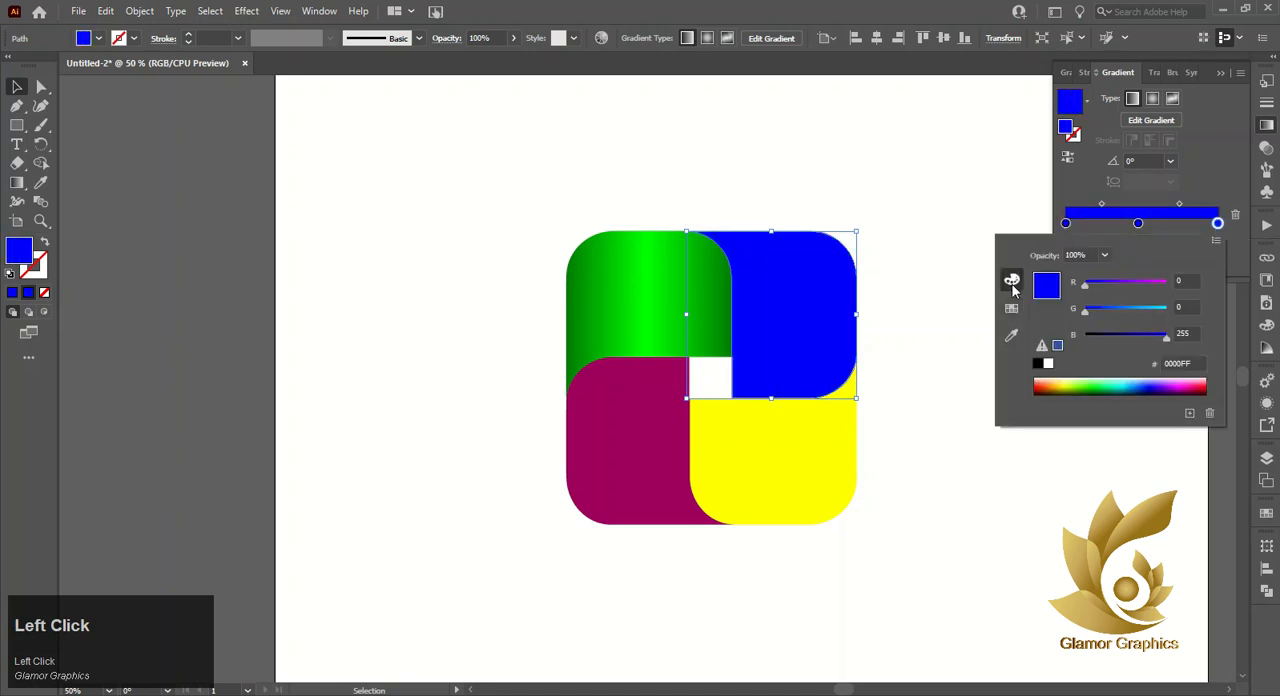
left_click(1136, 334)
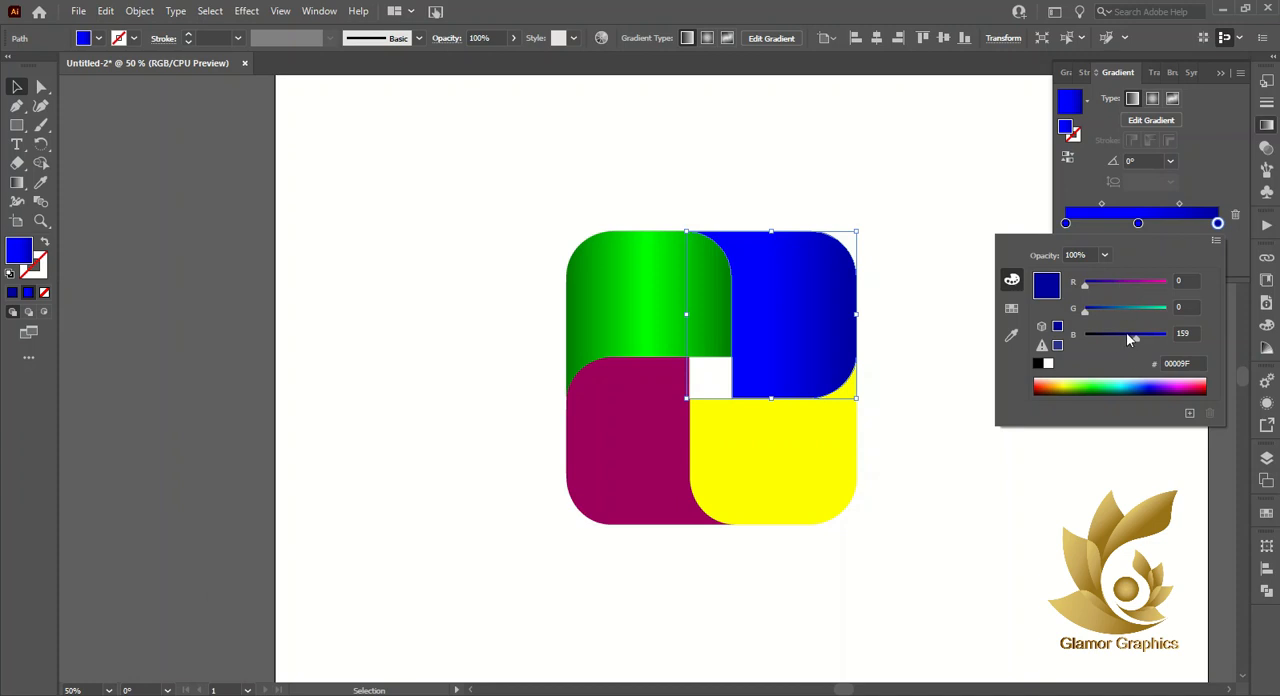
left_click(1126, 335)
- Replace the blue gradient's start stop with a duplicate of the navy end stop, keeping the end stop at 100%
left_click(1065, 224)
left_click(1066, 224)
left_click(1235, 215)
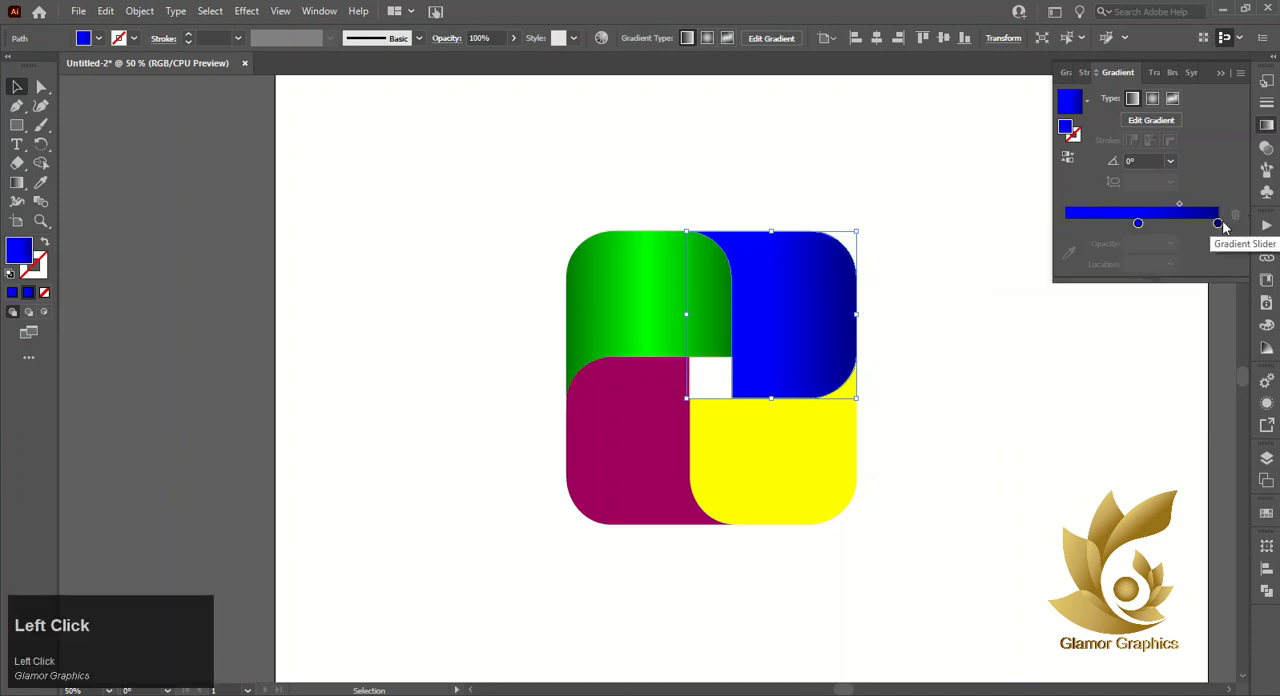
left_click_drag(1218, 223, 1165, 224)
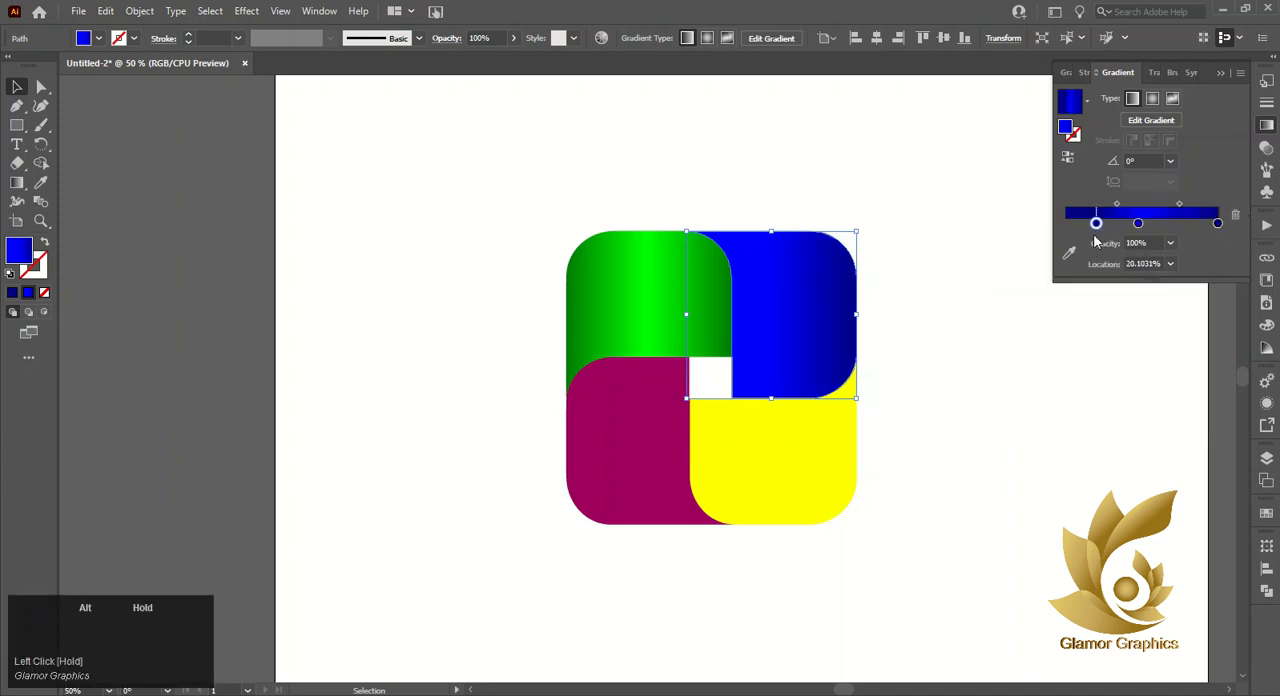
left_click_drag(1094, 240, 1092, 245)
left_click(1216, 224)
mouse_move(1216, 225)
left_mouse_down()
mouse_move(1060, 237)
mouse_move(1095, 222)
mouse_move(1218, 223)
left_mouse_up()
- Redirect the upper-right piece's gradient vertically from its top edge to its bottom edge with the Gradient tool
left_click(17, 182)
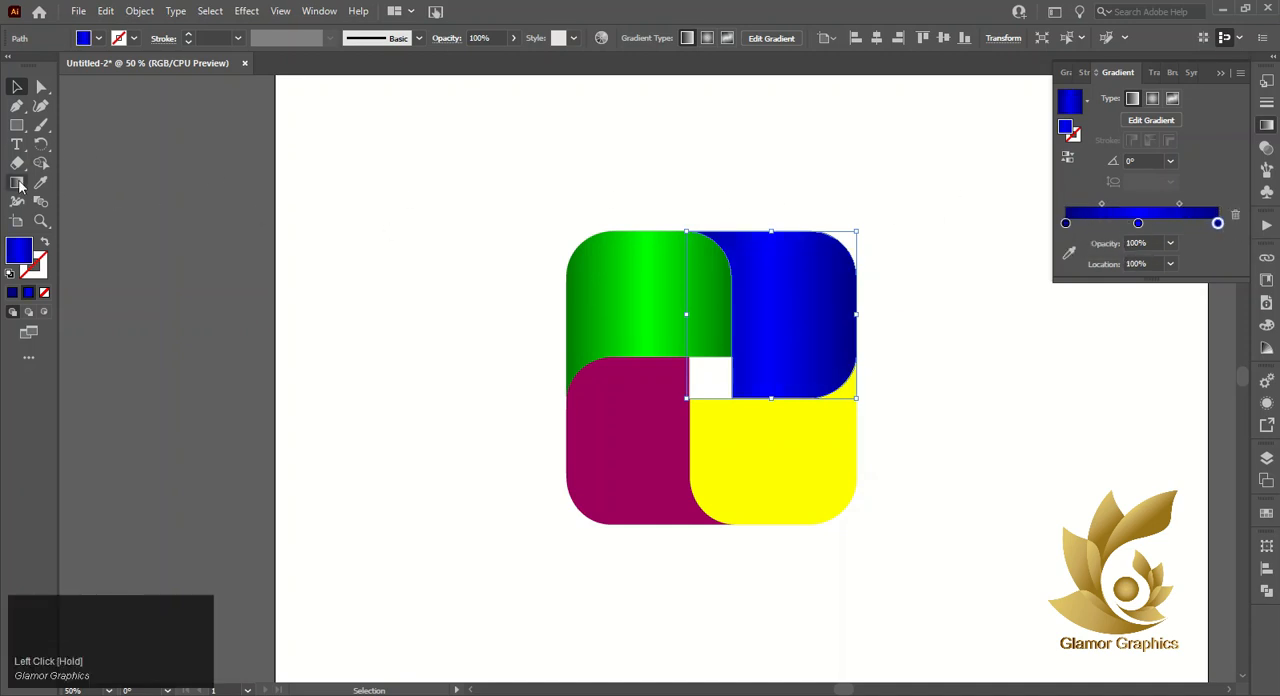
left_click_drag(771, 248, 772, 374)
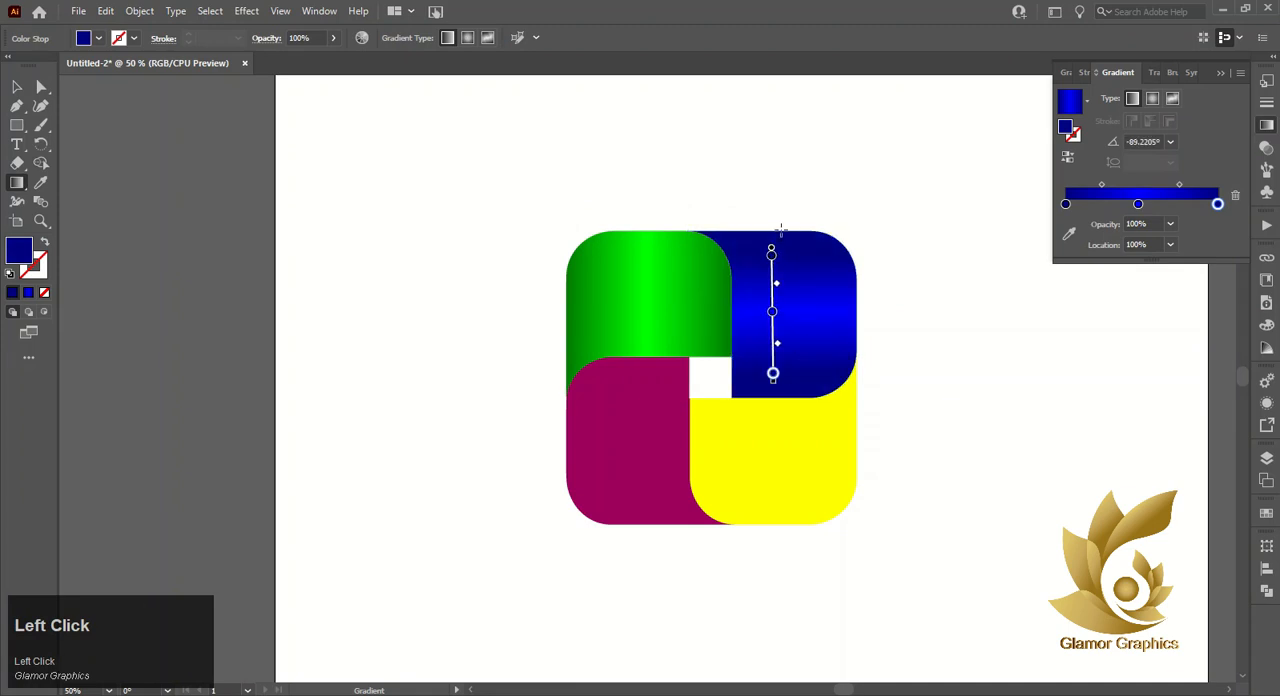
left_click_drag(780, 230, 780, 400)
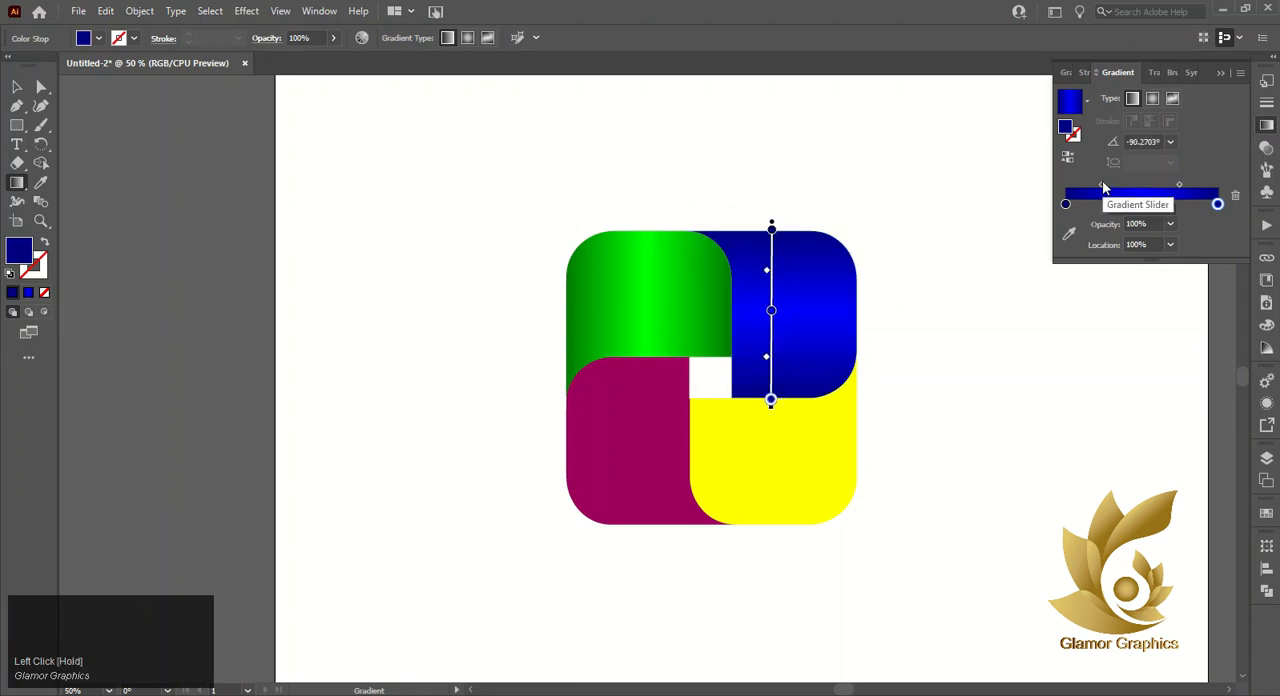
- Shift the blue gradient's midpoints slightly toward the centre and set its middle stop to 0042FF
left_click_drag(1101, 184, 1174, 185)
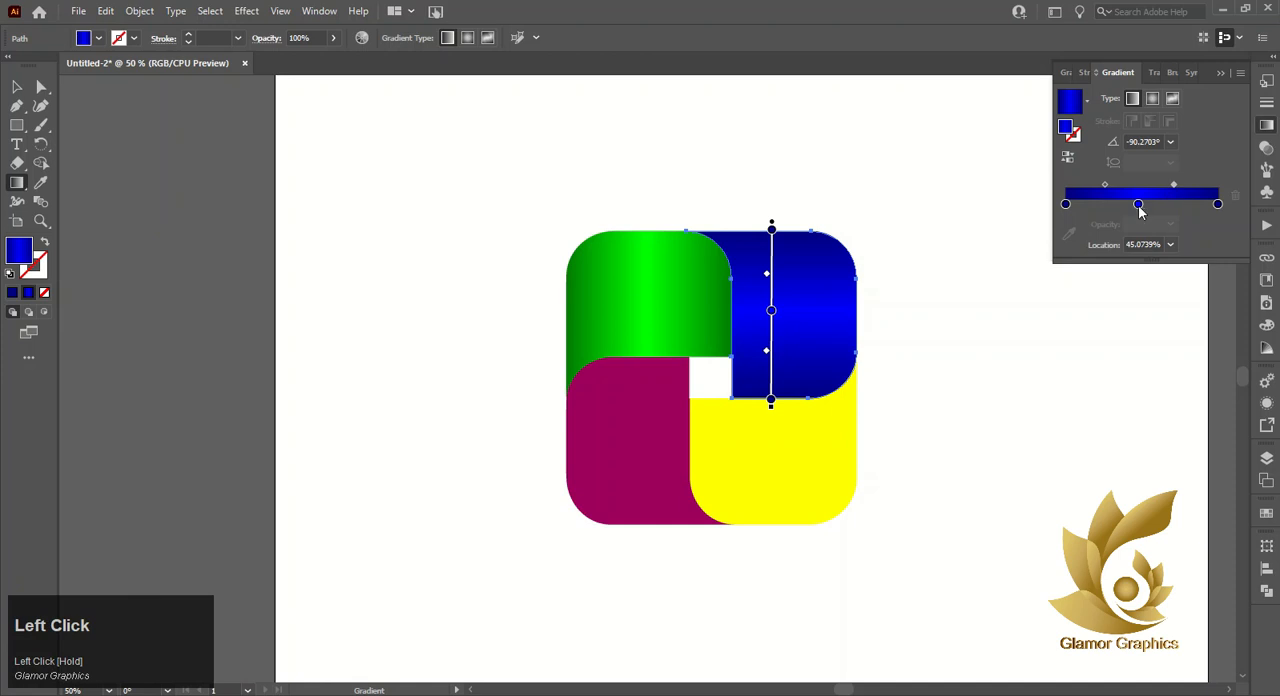
double_click(1138, 204)
left_click_drag(1107, 290, 1105, 285)
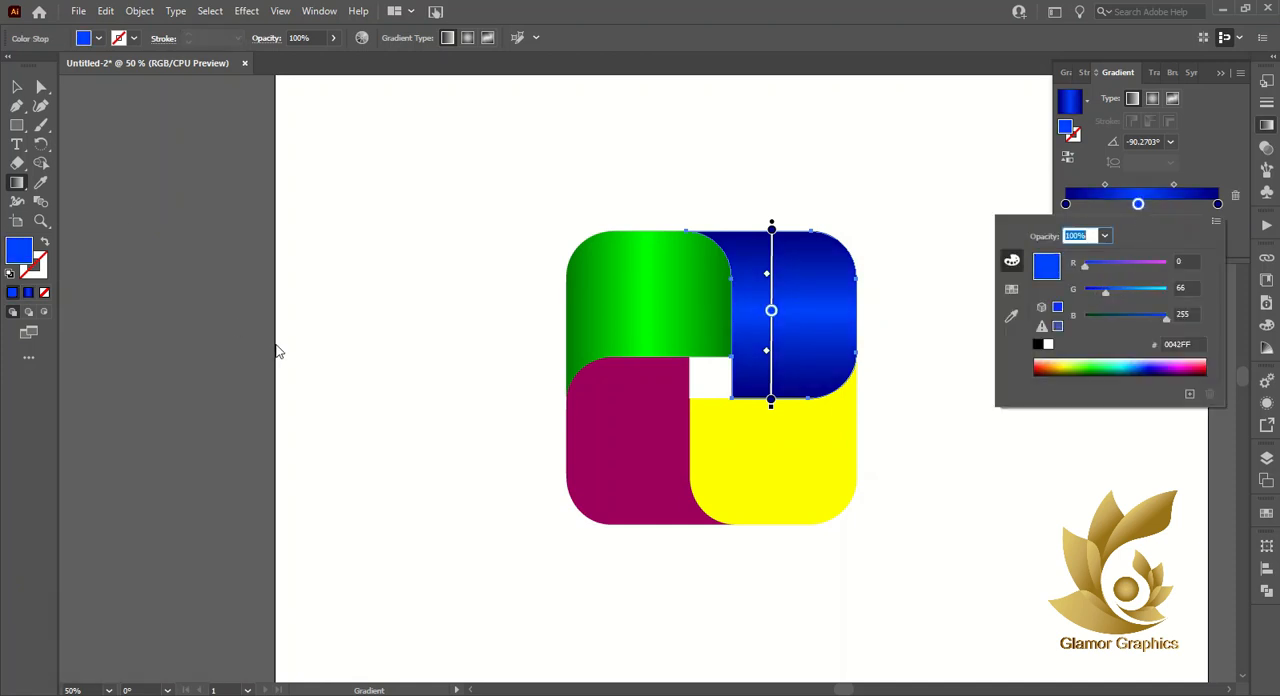
- Apply the blue gradient to the lower-left piece and run it nearly vertically, at about -93°
left_click(621, 440)
left_click(1157, 195)
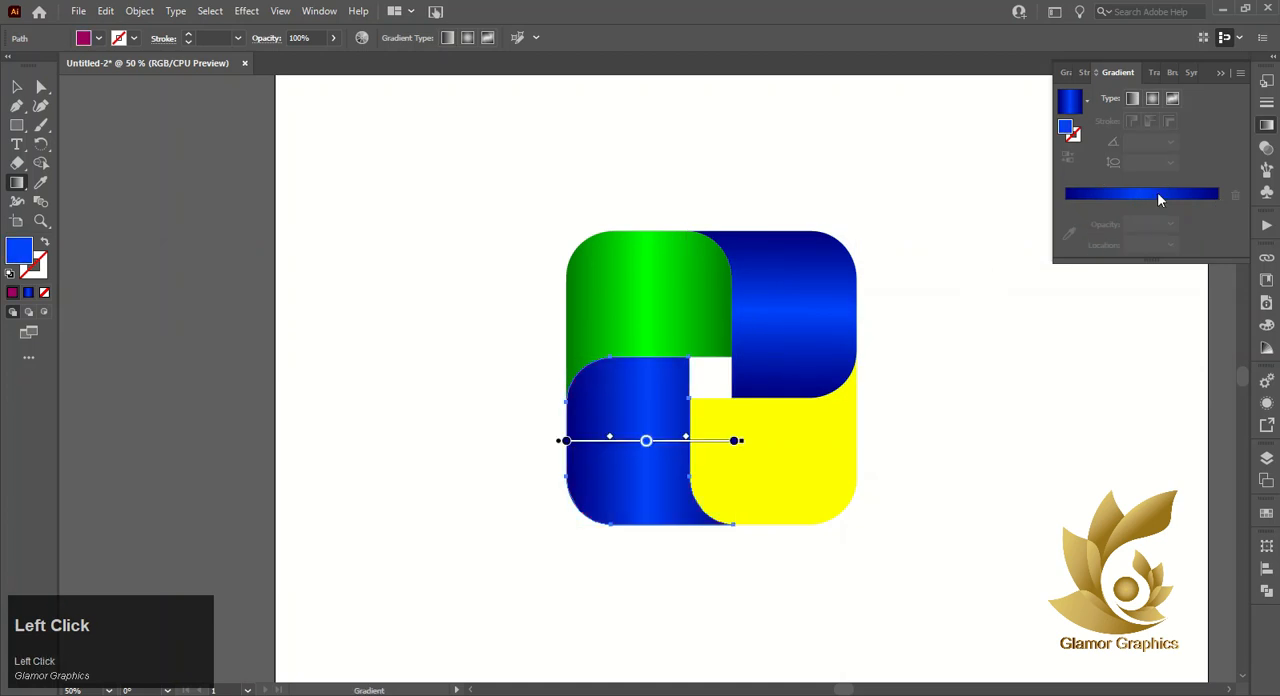
left_click_drag(640, 371, 631, 534)
left_click(646, 535)
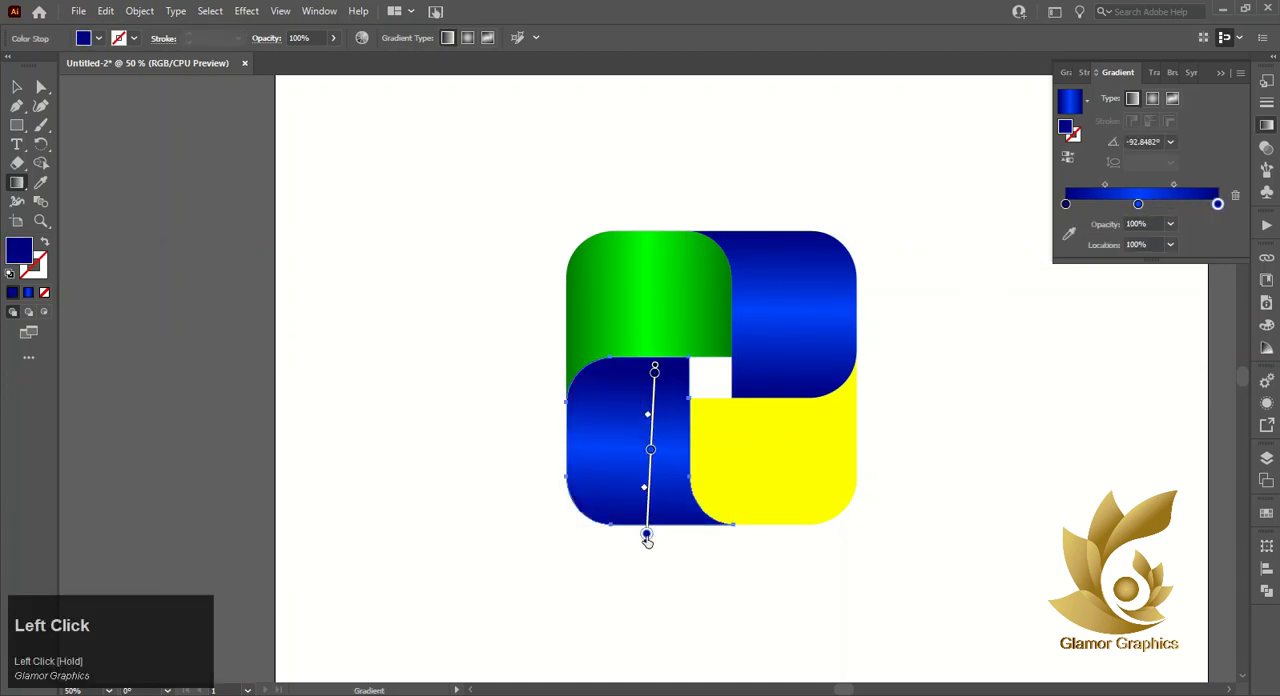
- Recolour the middle, end and start stops of the lower-left piece's gradient to dark magenta (R=158 G=0 B=93)
double_click(1138, 204)
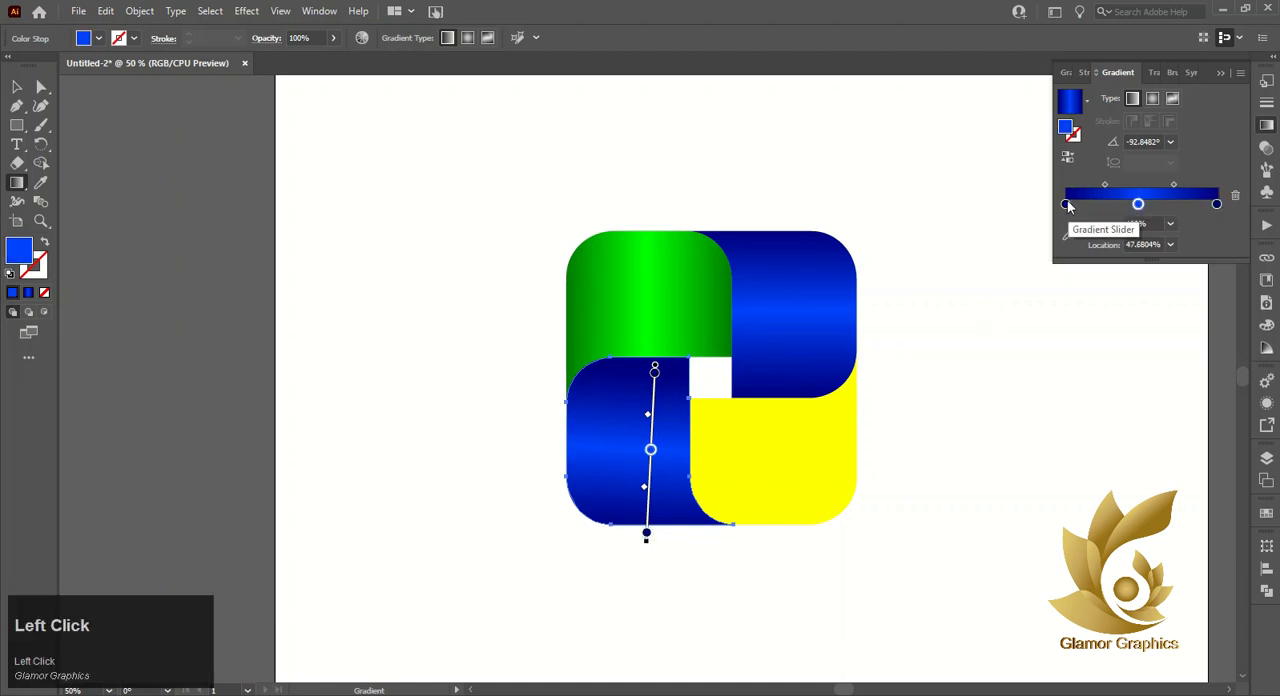
left_click(1011, 289)
left_click(1159, 273)
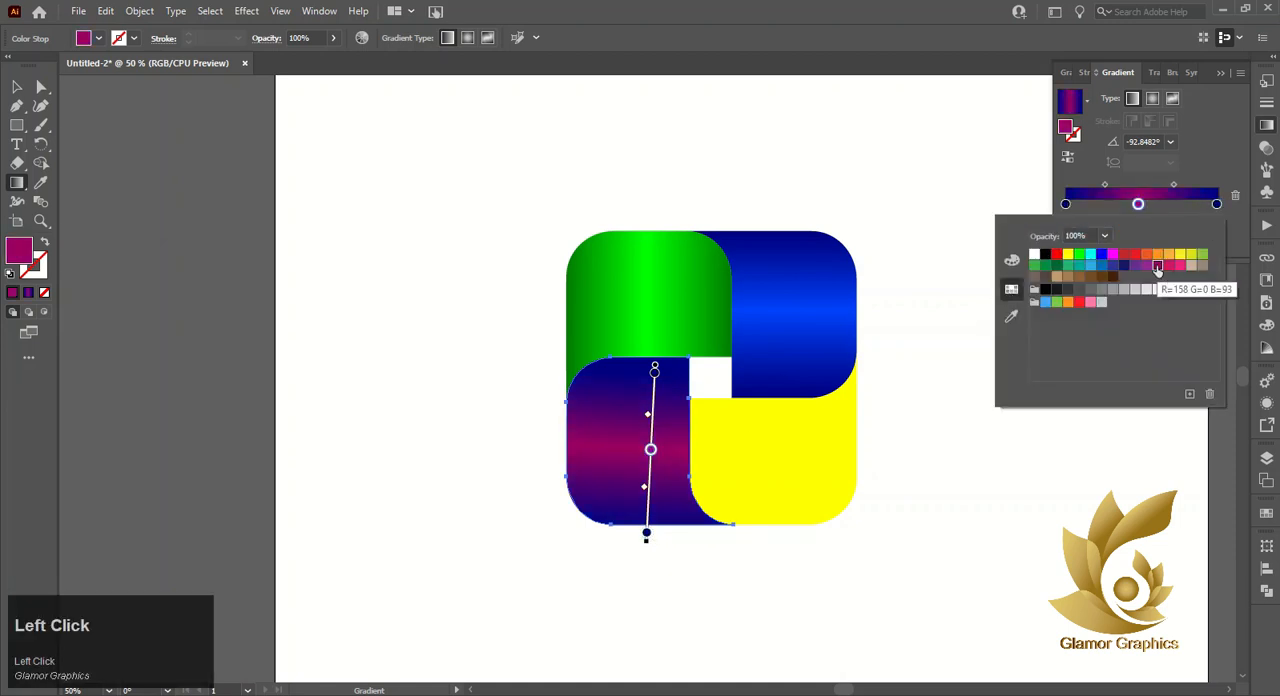
double_click(1217, 204)
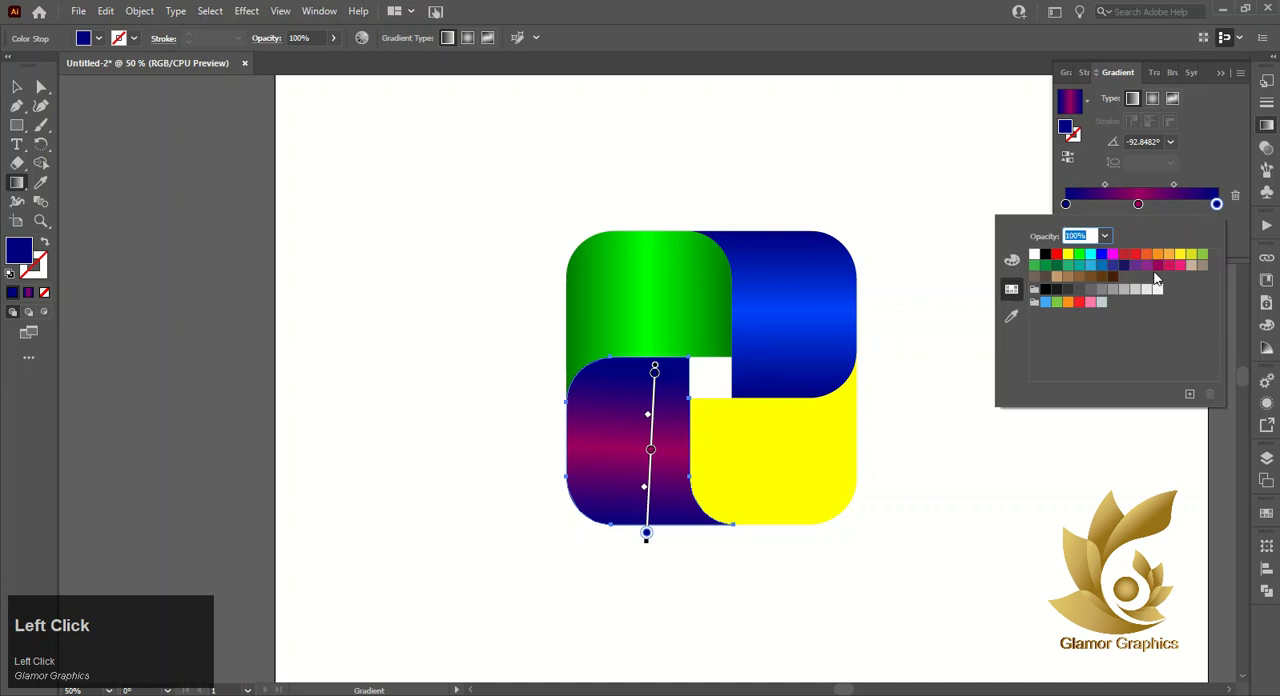
left_click(1157, 267)
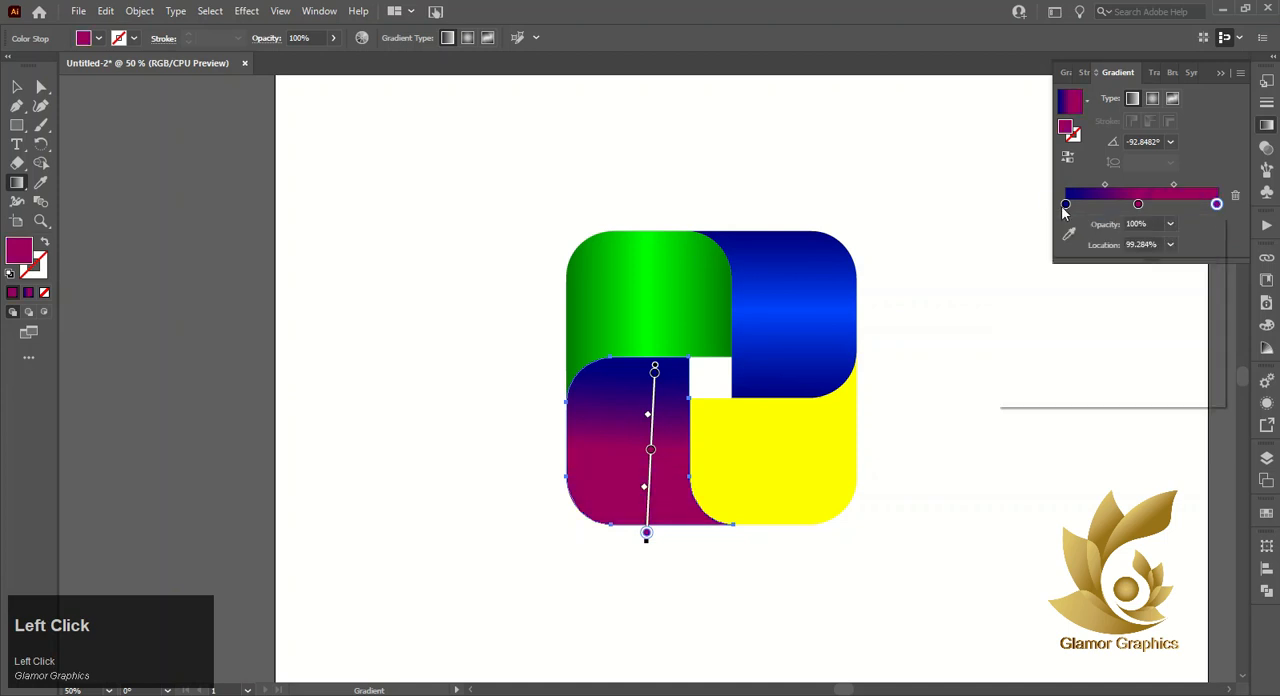
double_click(1066, 204)
left_click(1157, 268)
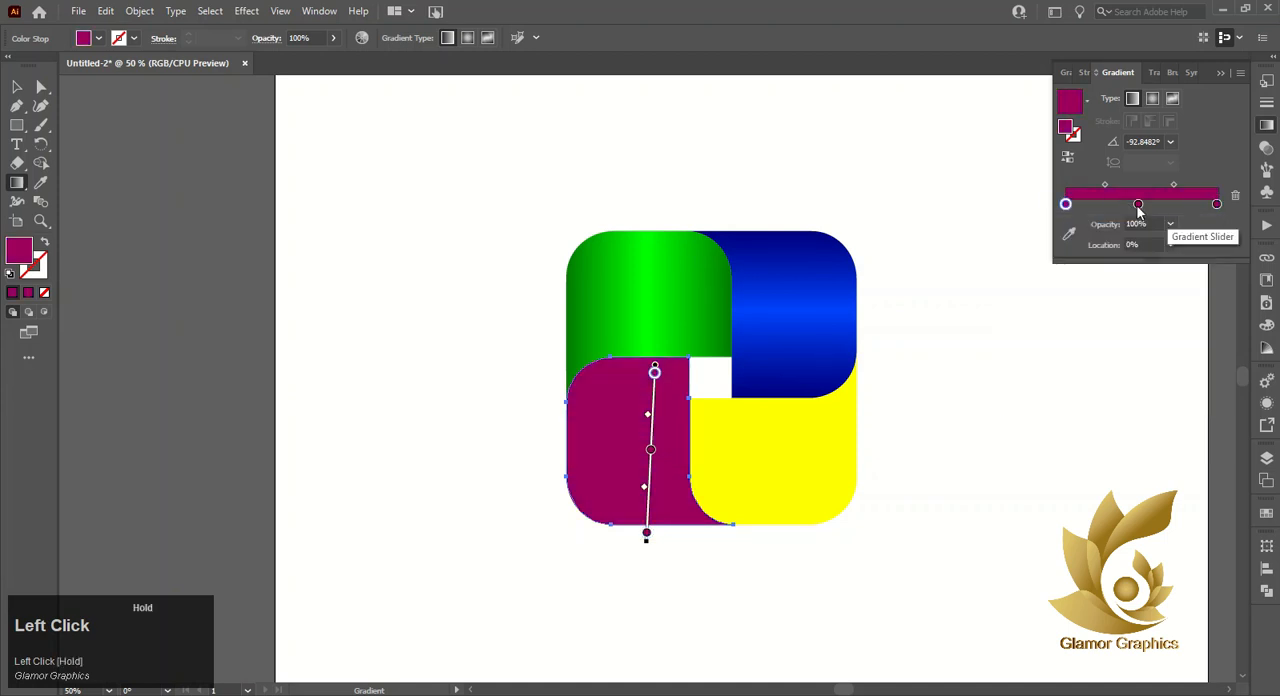
- Darken the start stop of the lower-left piece's magenta gradient to 74005D by lowering red to 116
double_click(1066, 204)
left_click(1011, 260)
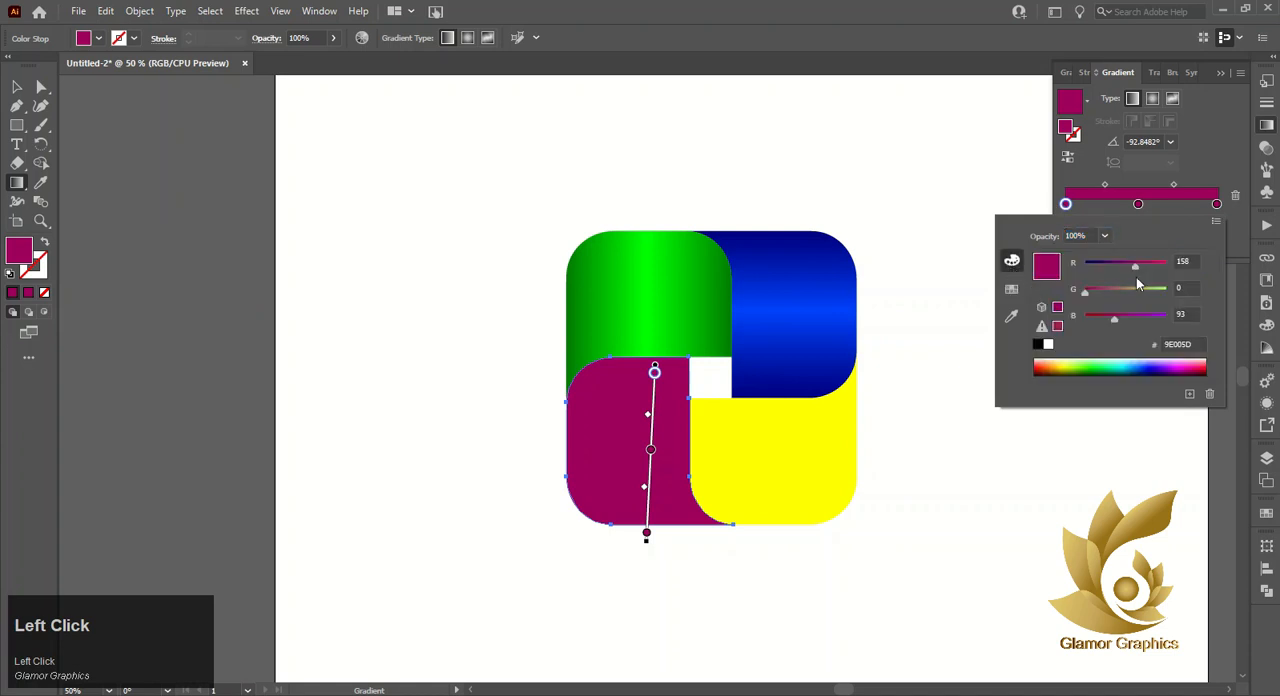
left_click_drag(1130, 260, 1122, 261)
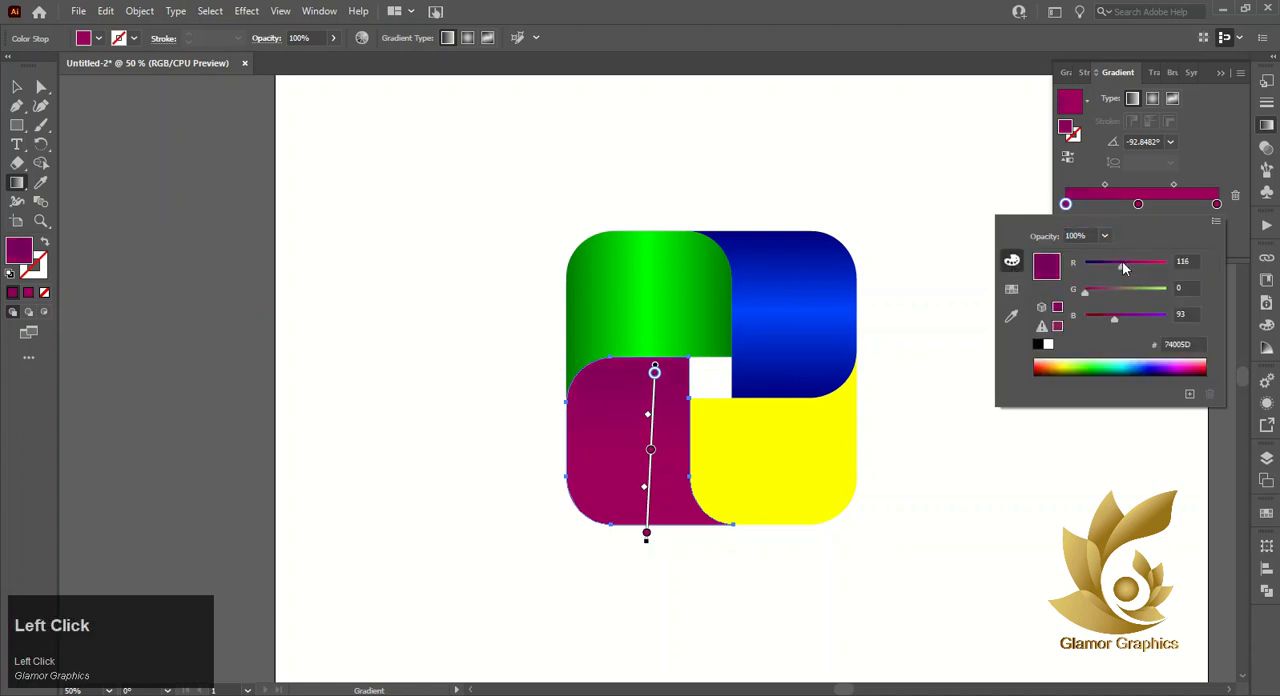
left_click(1138, 204)
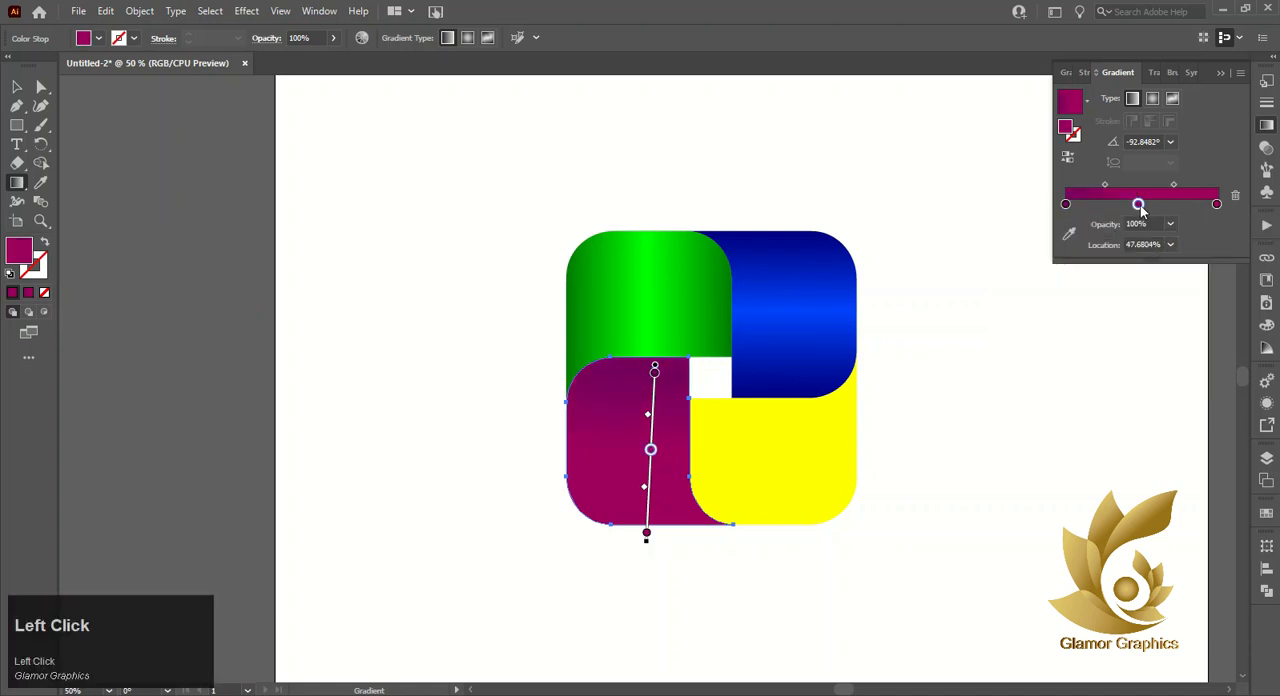
- Brighten the middle stop of the lower-left piece's magenta gradient to D8005D by raising red to 216
double_click(1139, 205)
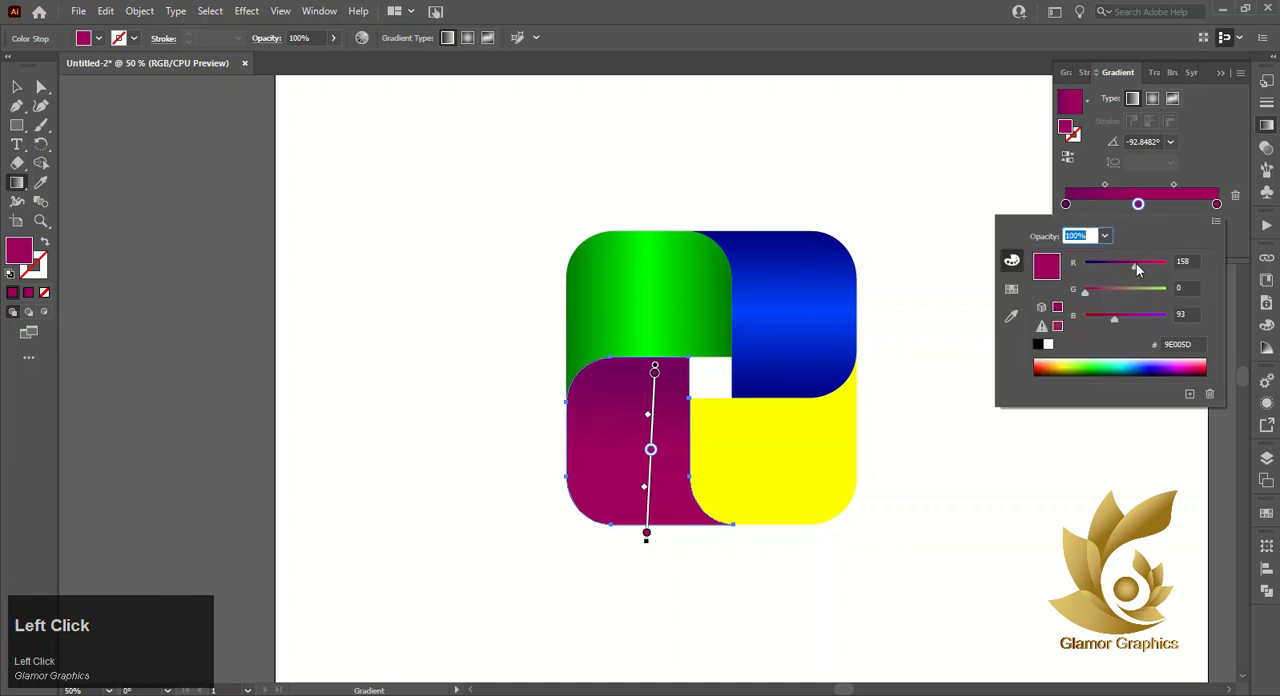
left_click_drag(1137, 268, 1156, 270)
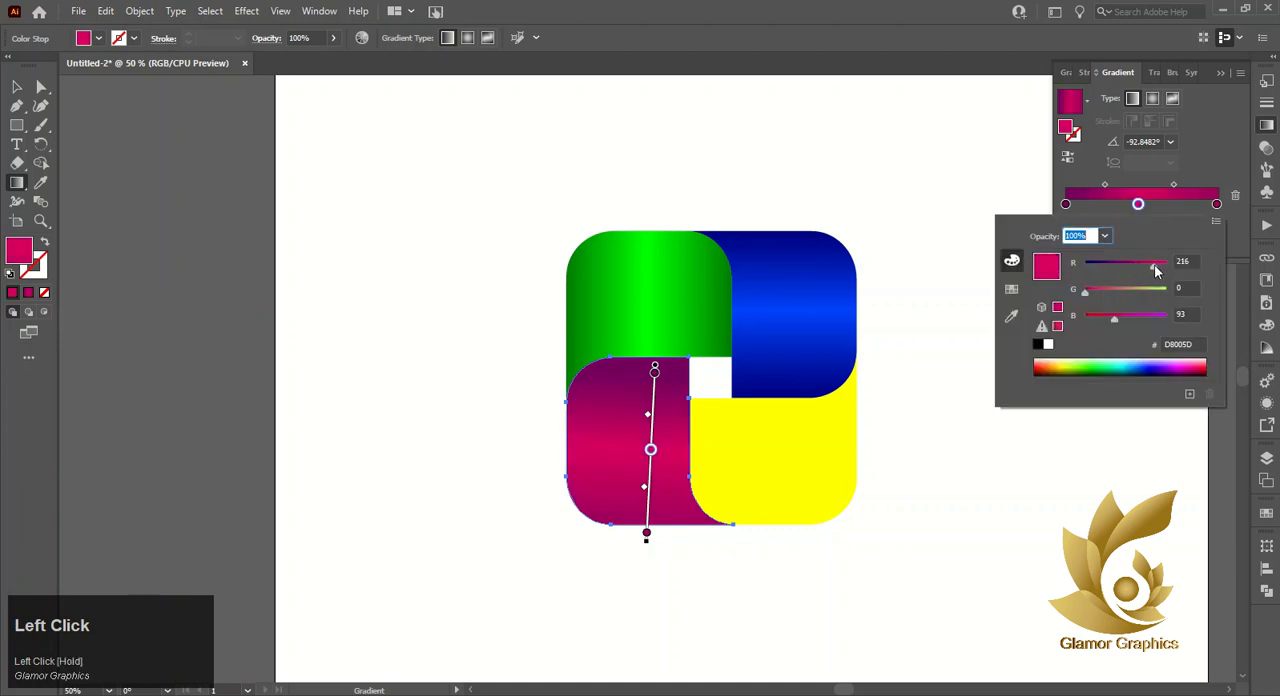
left_click(1235, 199)
key("ctrl+z")
- Replace the magenta gradient's end stop with a copy of the dark start stop and run the gradient at about -88°
left_click(1217, 205)
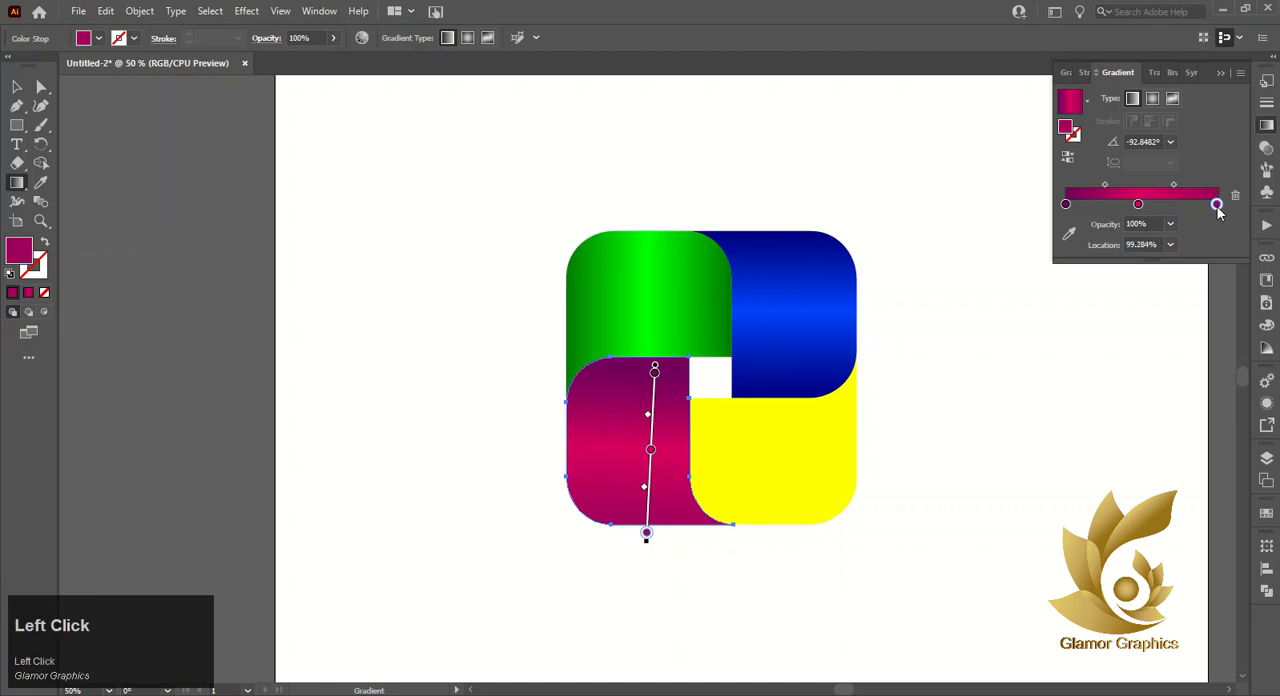
left_click(1235, 197)
left_click(1067, 206)
left_click_drag(1067, 207, 1216, 205)
double_click(1216, 205)
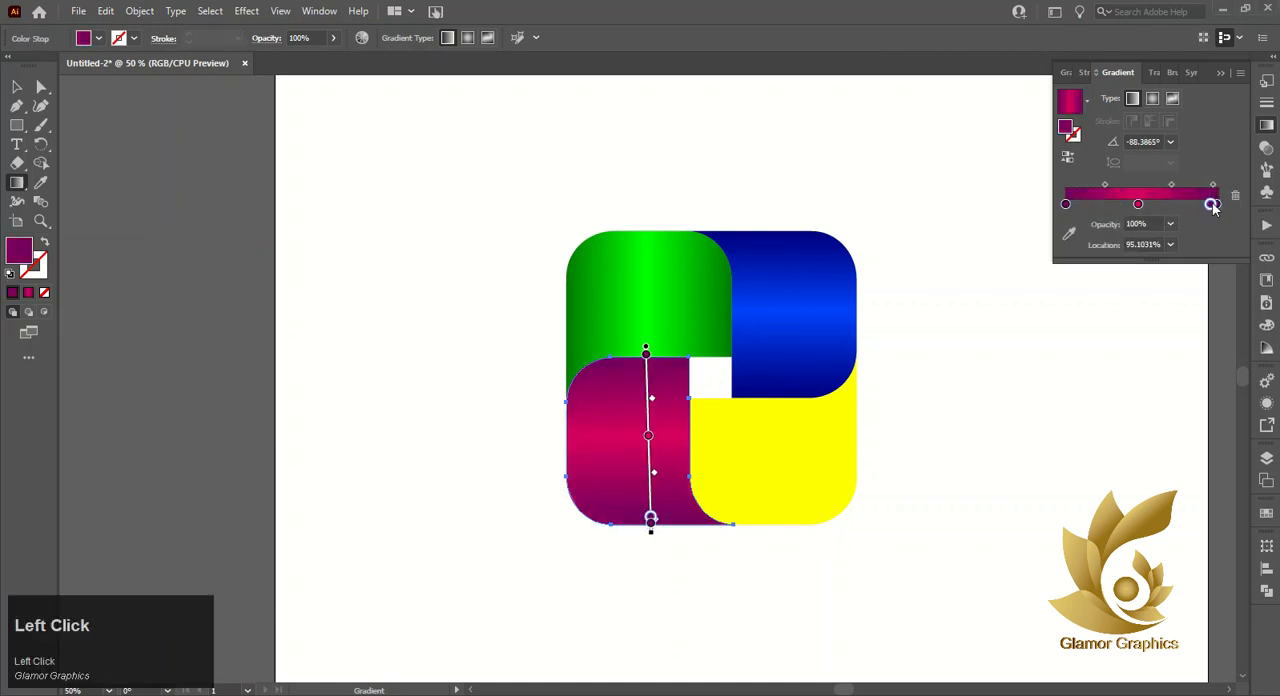
left_click(1217, 205)
- Try recolouring the magenta gradient's end stop to 95007E by raising red to 149 and blue to 126
double_click(1217, 205)
left_click_drag(1121, 266, 1129, 266)
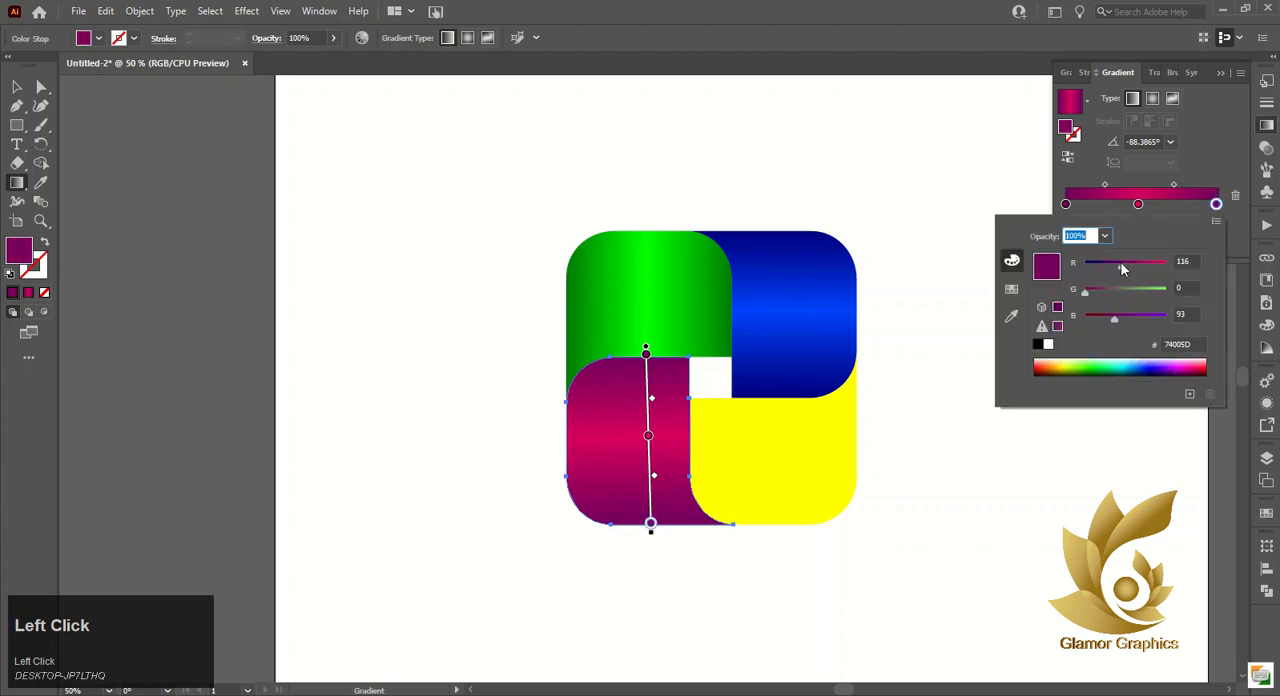
left_click(1124, 316)
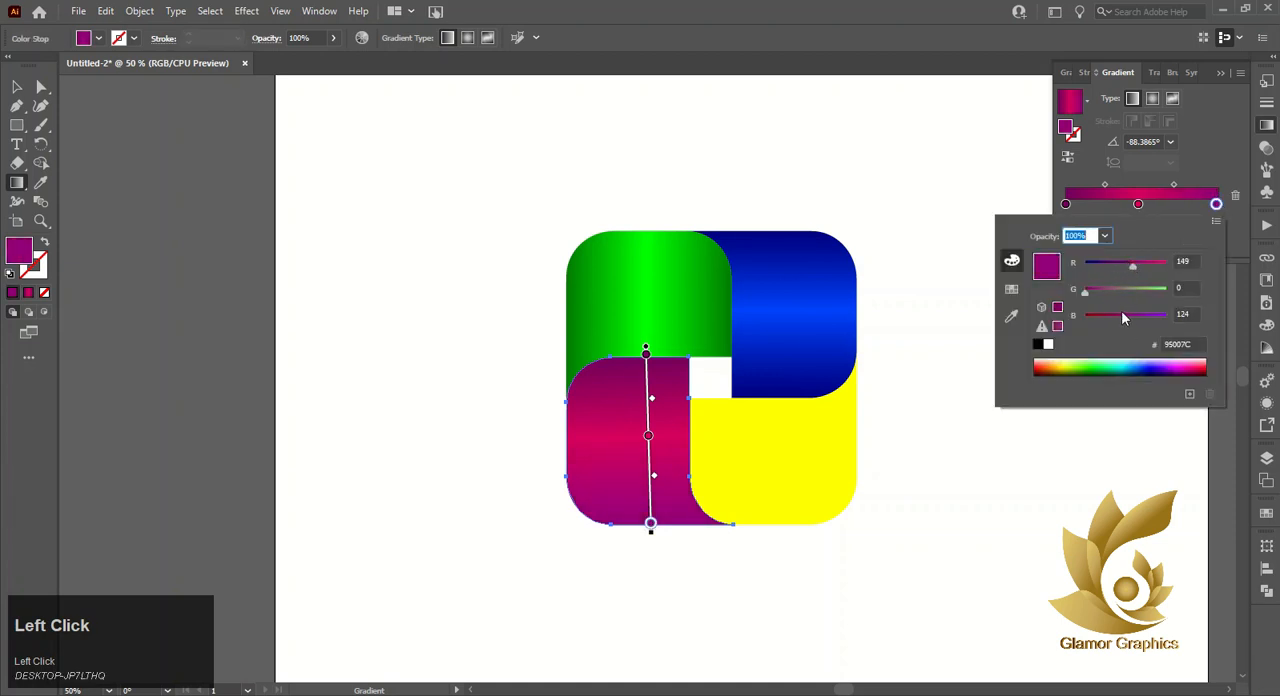
left_click(1117, 316)
left_click(1125, 316)
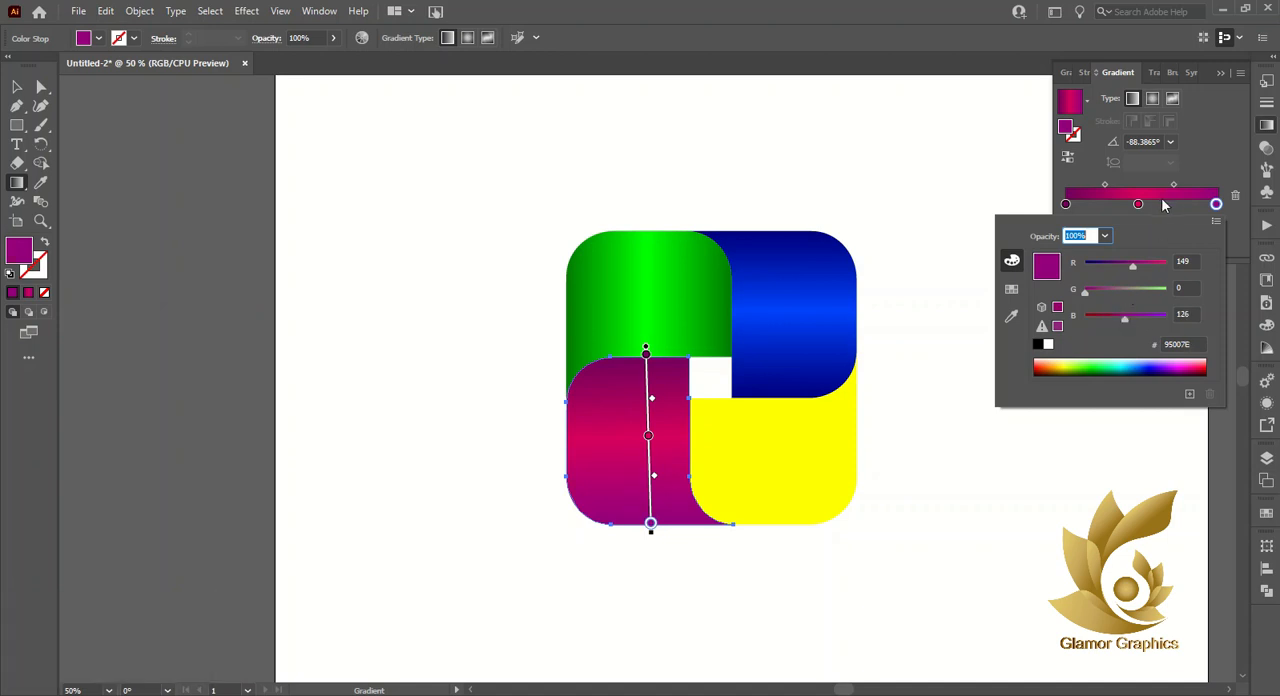
- Replace the recoloured end stop with a copy of the dark magenta start stop and shift the gradient's midpoints slightly outward
left_click(1234, 197)
left_click(1234, 197)
left_click(1065, 204)
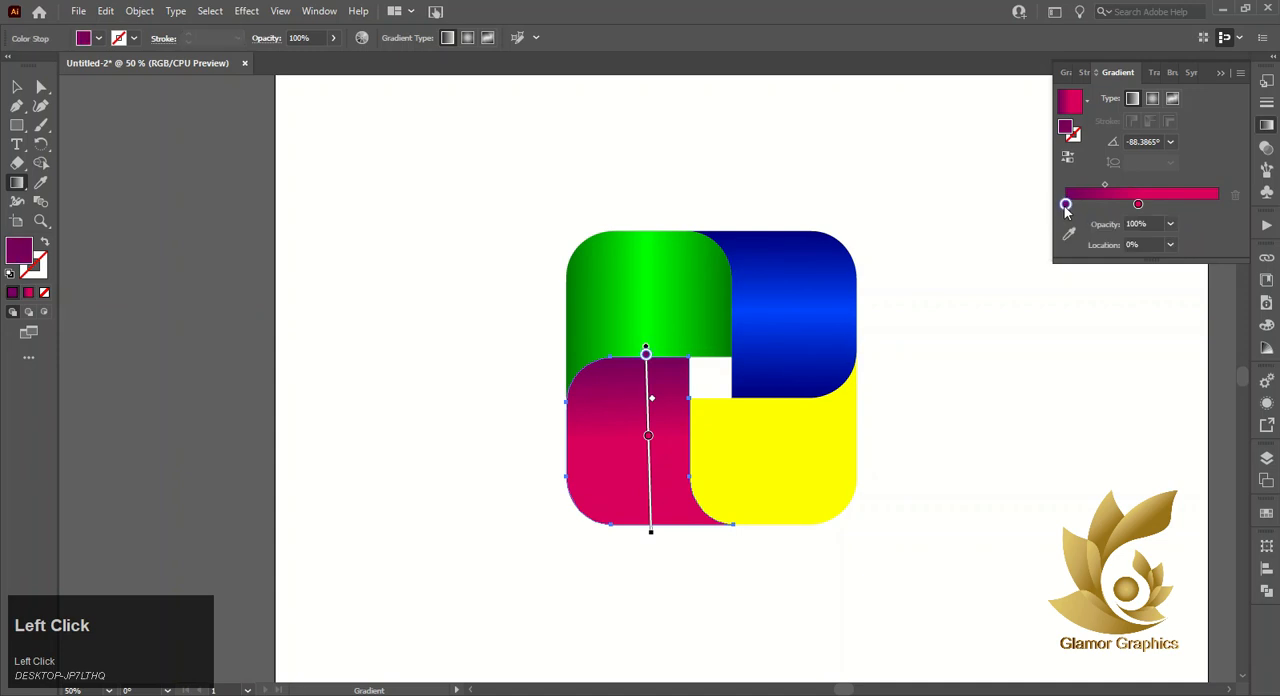
left_click_drag(1065, 206, 1100, 188)
left_click(1174, 185)
- Apply the magenta gradient to the lower-right yellow piece and recolour its middle, start and end stops with the yellow swatch
left_click(794, 485, "ctrl")
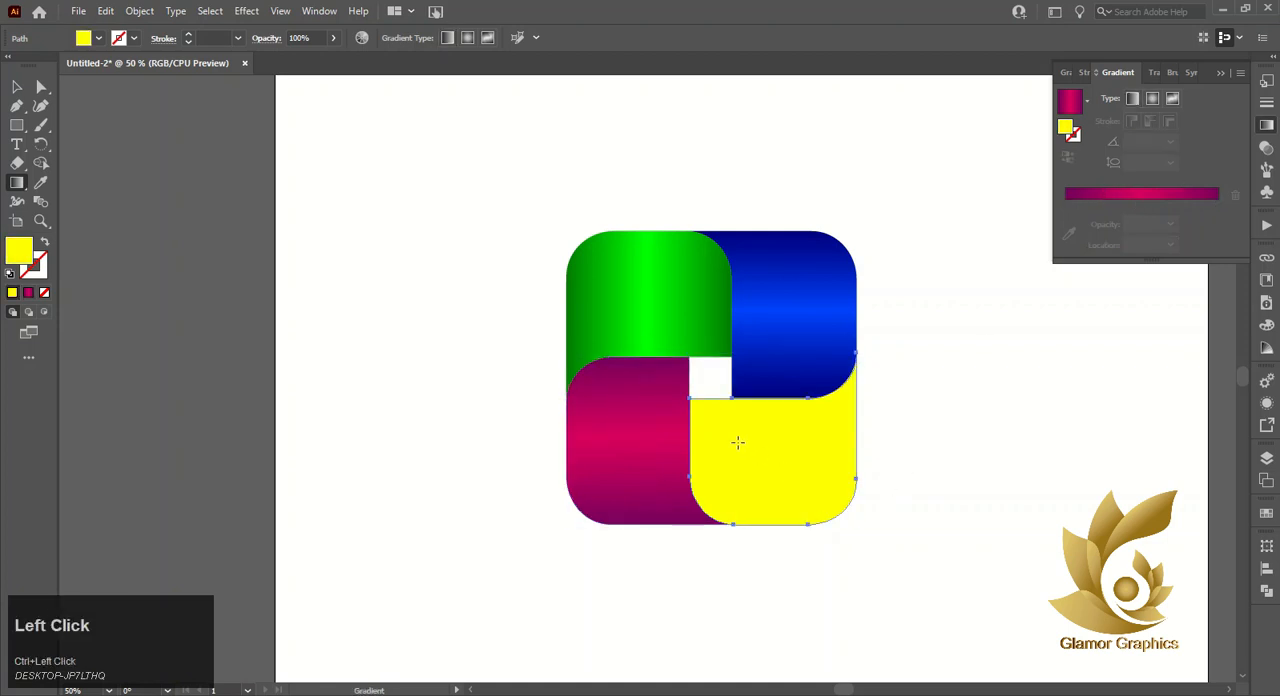
left_click(1120, 195)
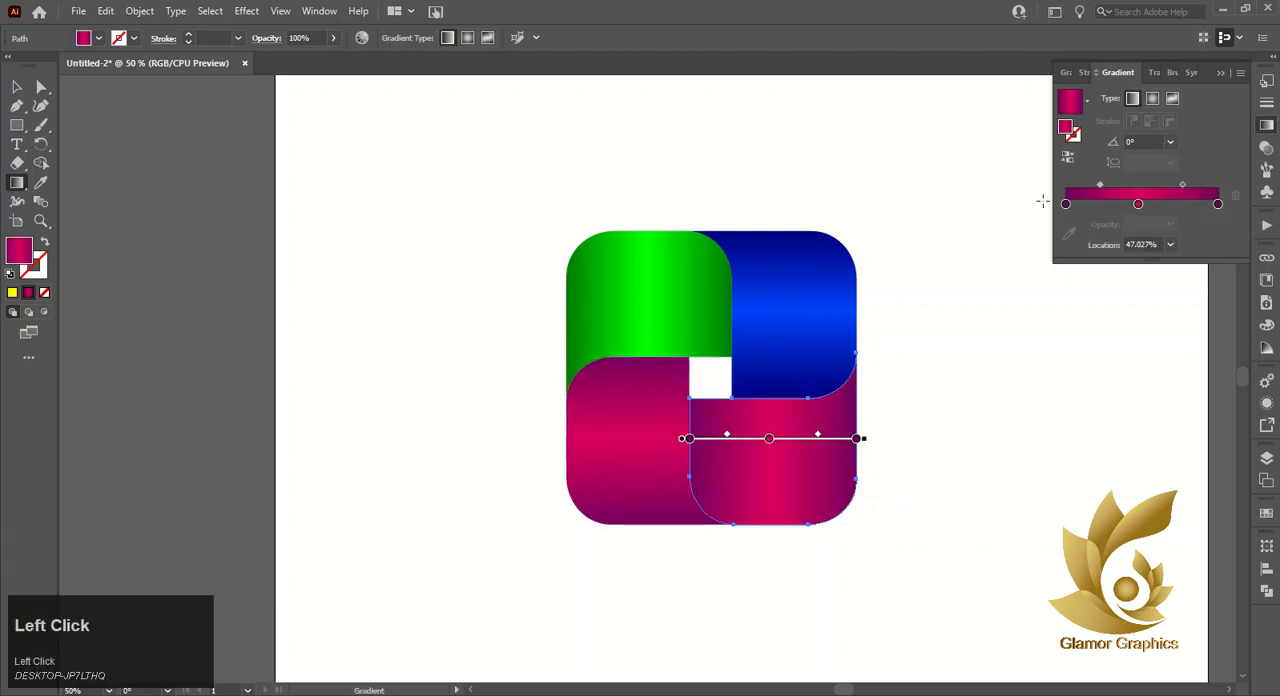
left_click(1138, 205)
double_click(1138, 205)
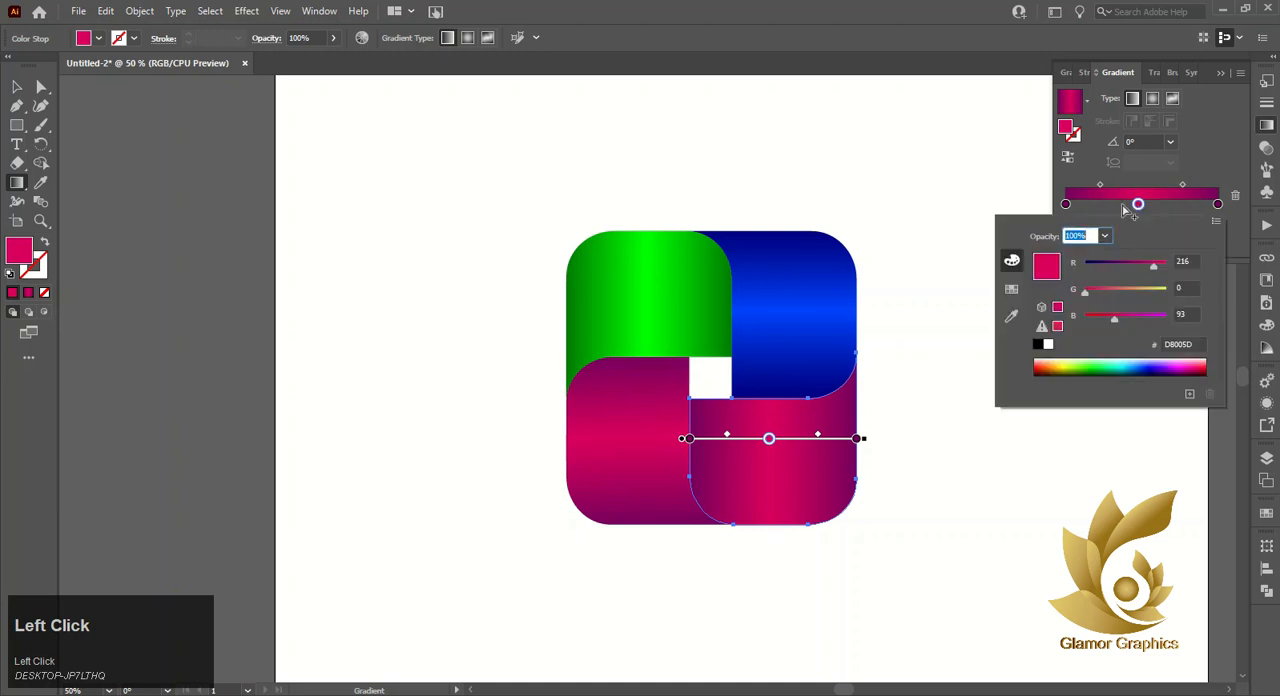
left_click(1011, 289)
left_click(1067, 256)
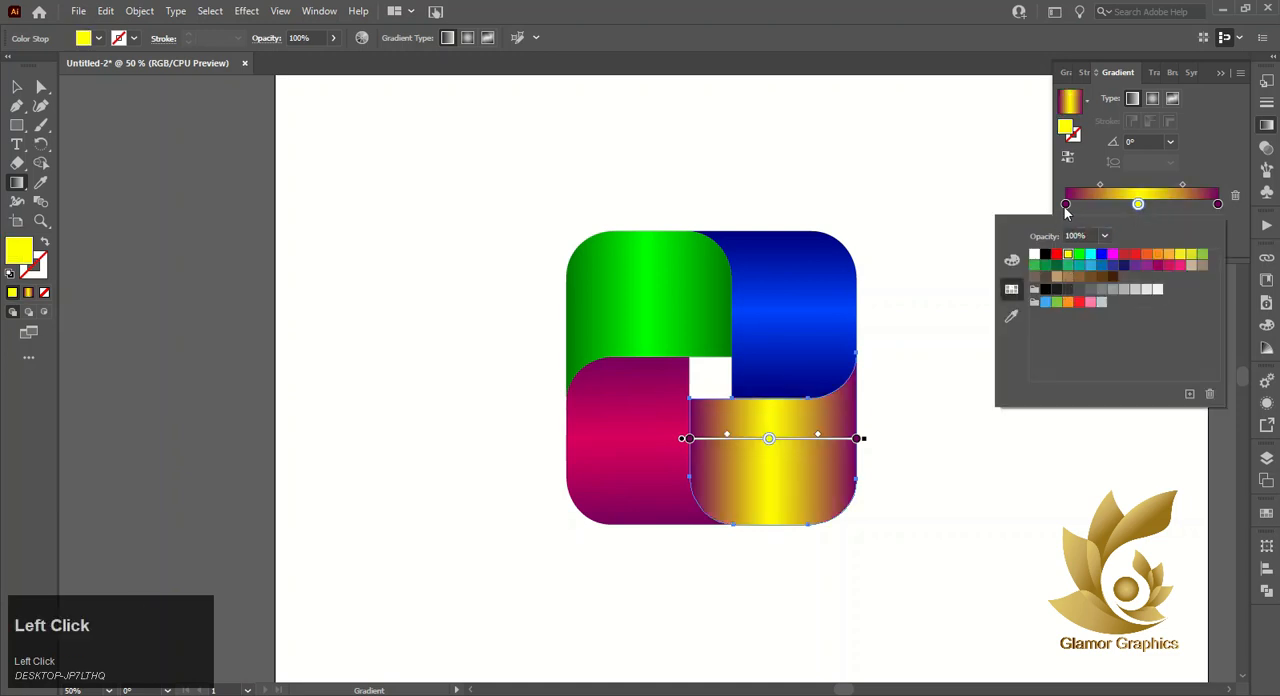
double_click(1065, 205)
left_click(1068, 255)
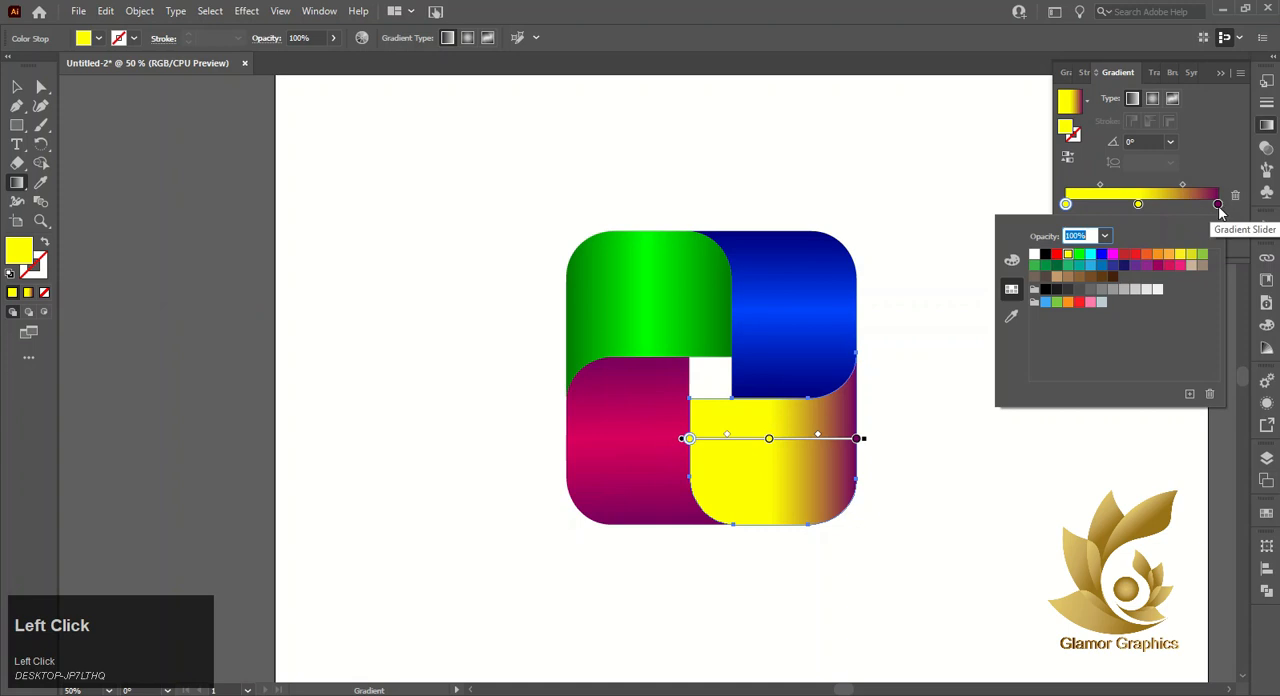
double_click(1218, 206)
left_click(1066, 257)
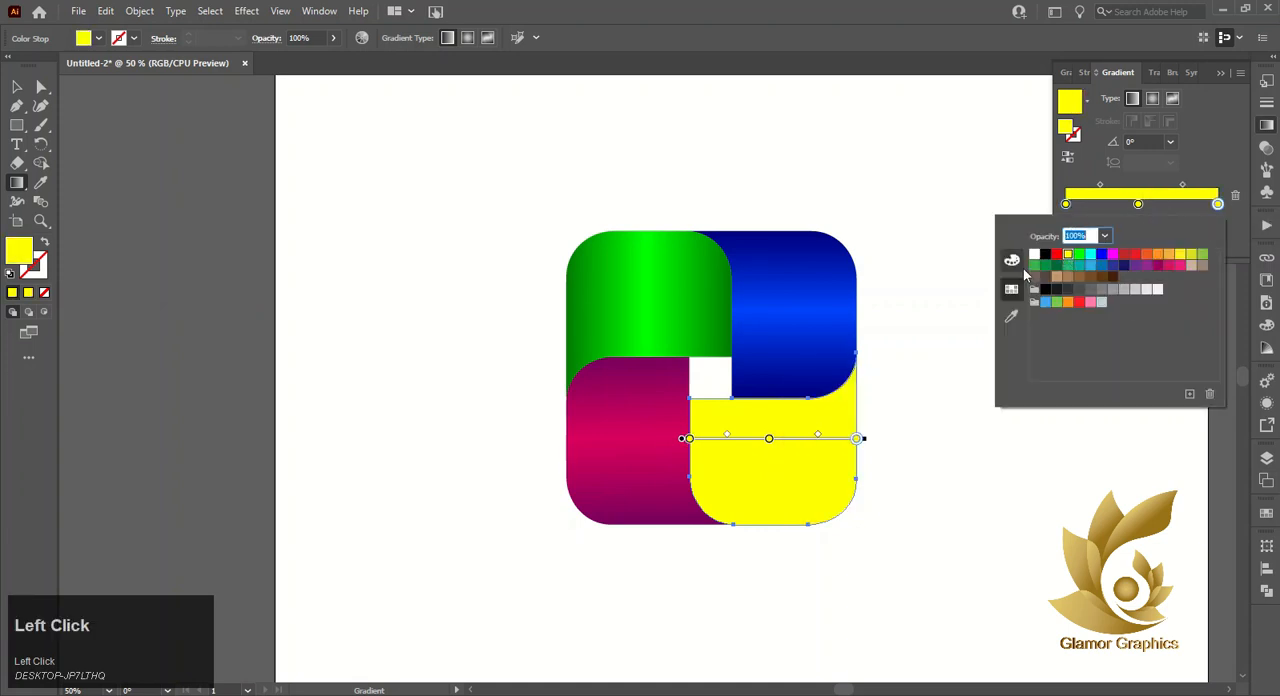
- Recolour the end and start stops of the lower-right piece's yellow gradient to orange FF9000 by lowering green to 144
left_click(1012, 261)
left_click(1135, 289)
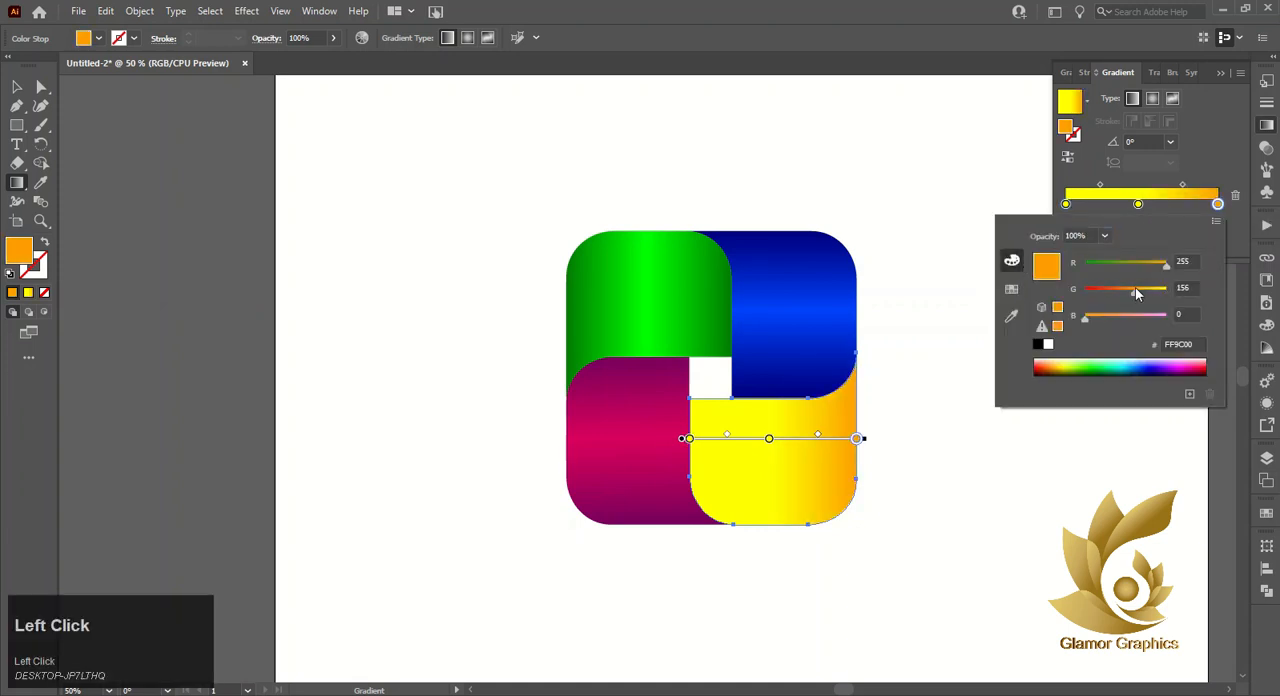
left_click(1131, 289)
left_click(1065, 205)
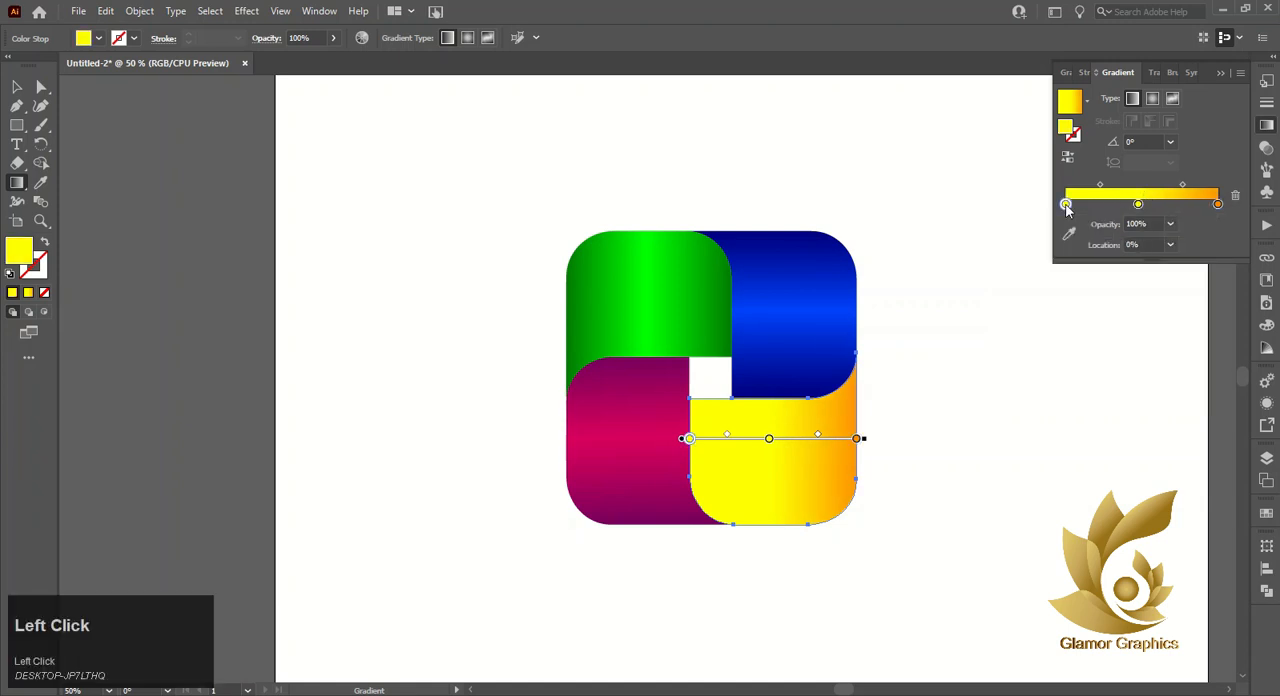
double_click(1066, 205)
left_click(1133, 286)
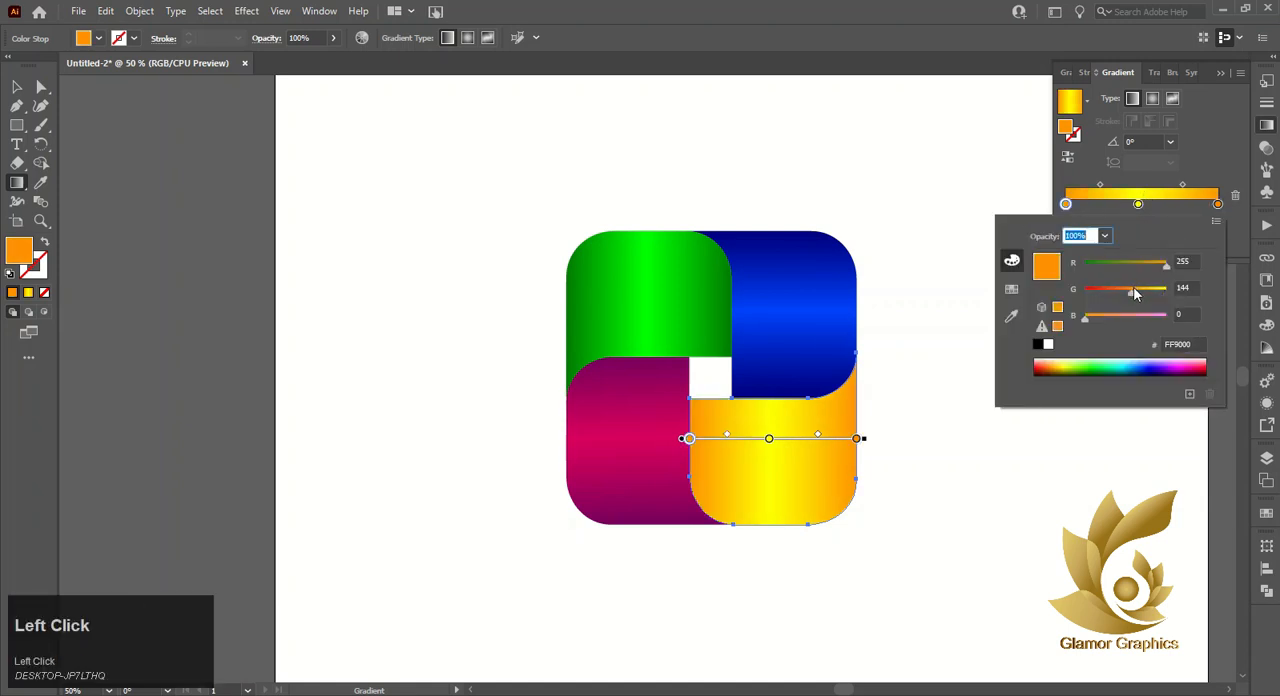
- Lighten the middle stop of the lower-right piece's gradient to FFFF2B by raising blue to 43
left_click(1138, 205)
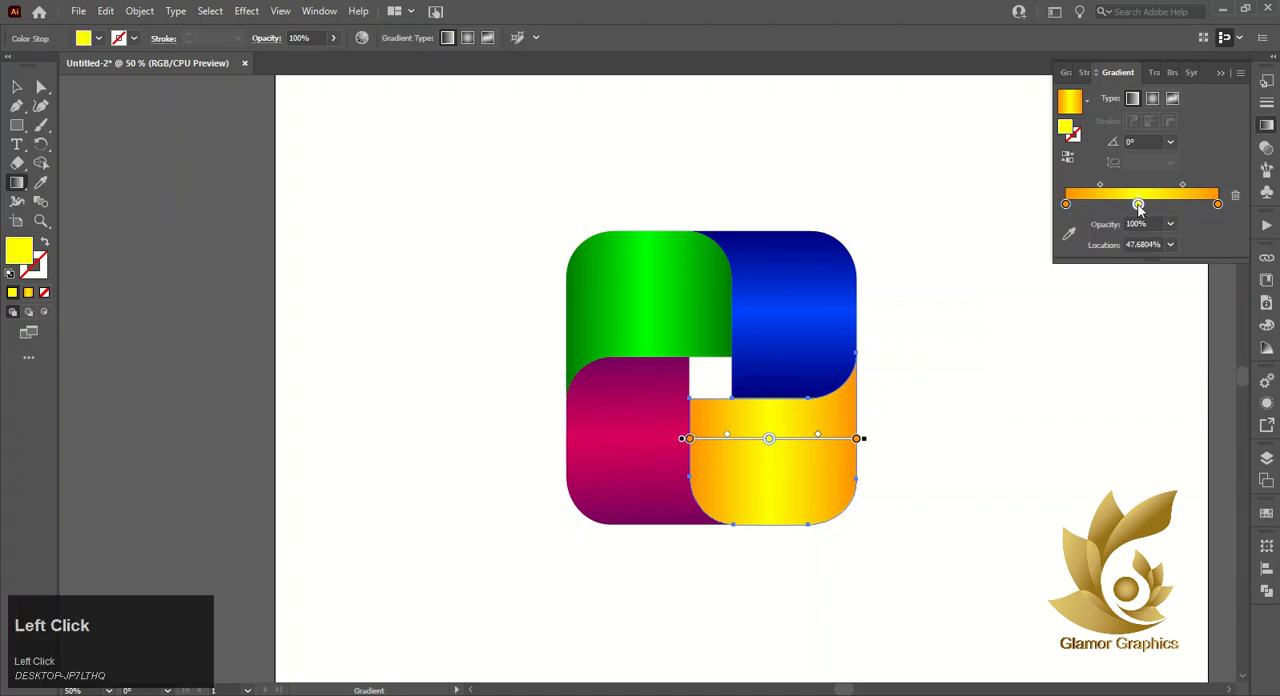
double_click(1138, 205)
left_click(1162, 263)
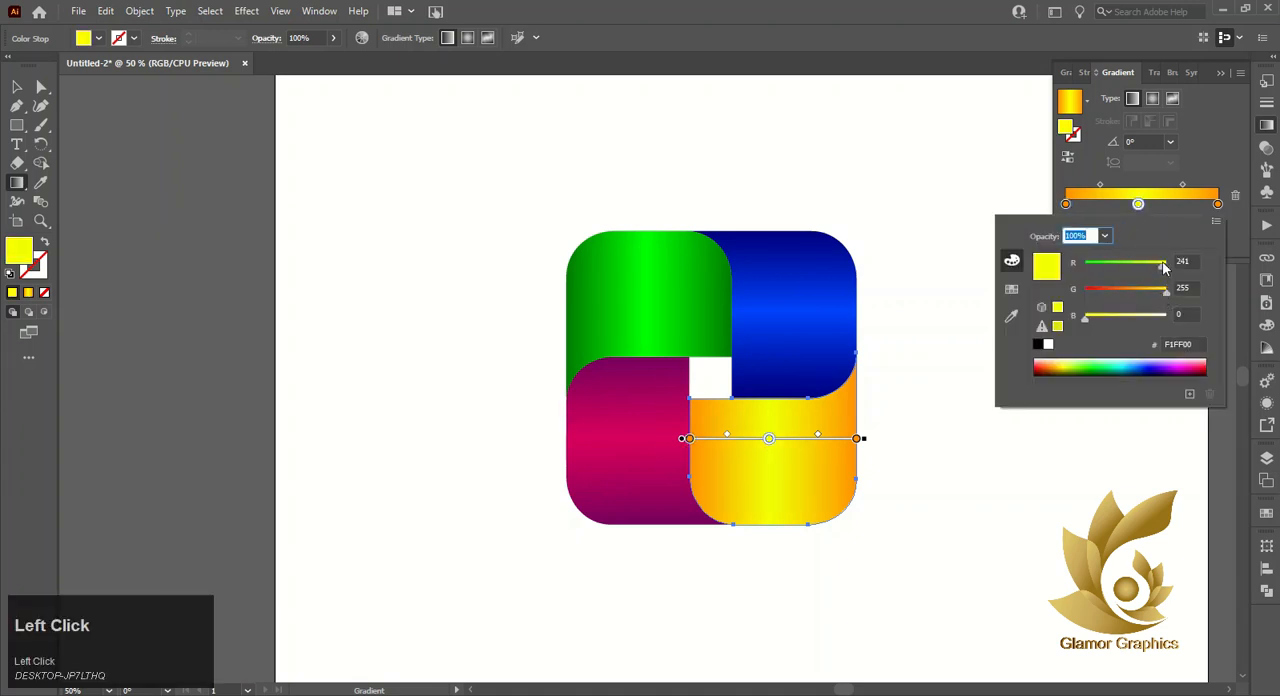
left_click_drag(1152, 265, 1183, 262)
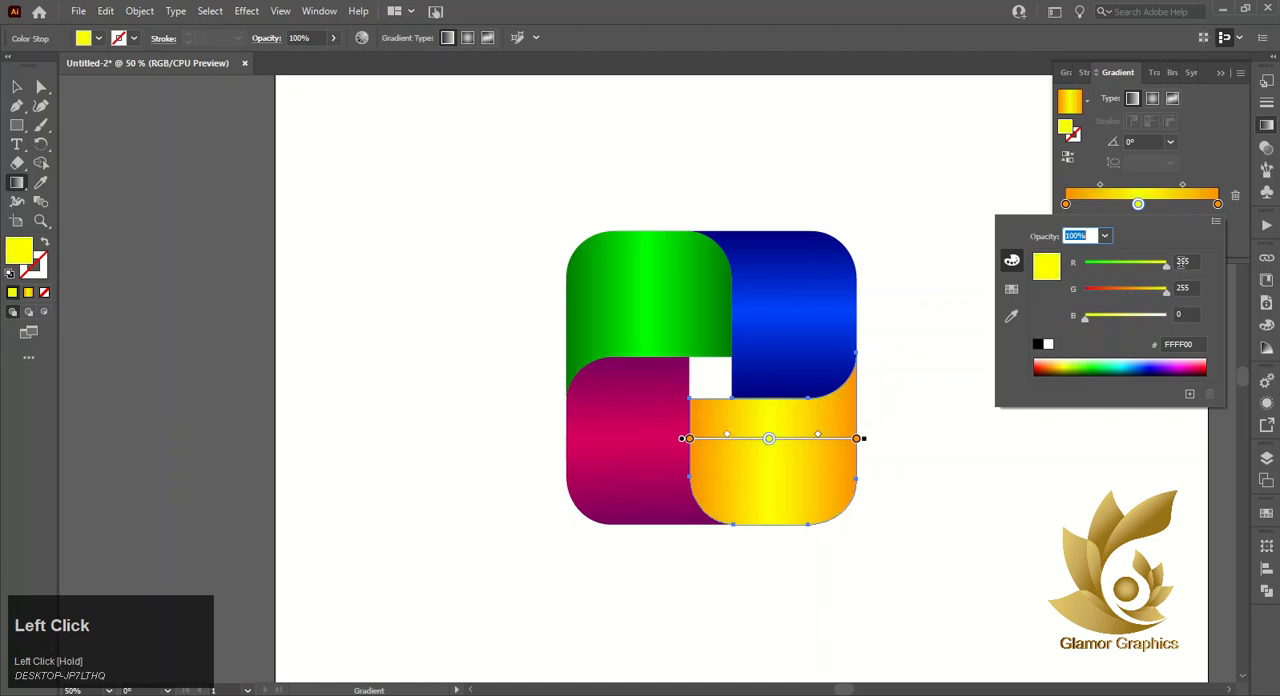
mouse_move(1101, 318)
left_mouse_down()
mouse_move(1038, 320)
mouse_move(1100, 320)
left_mouse_up()
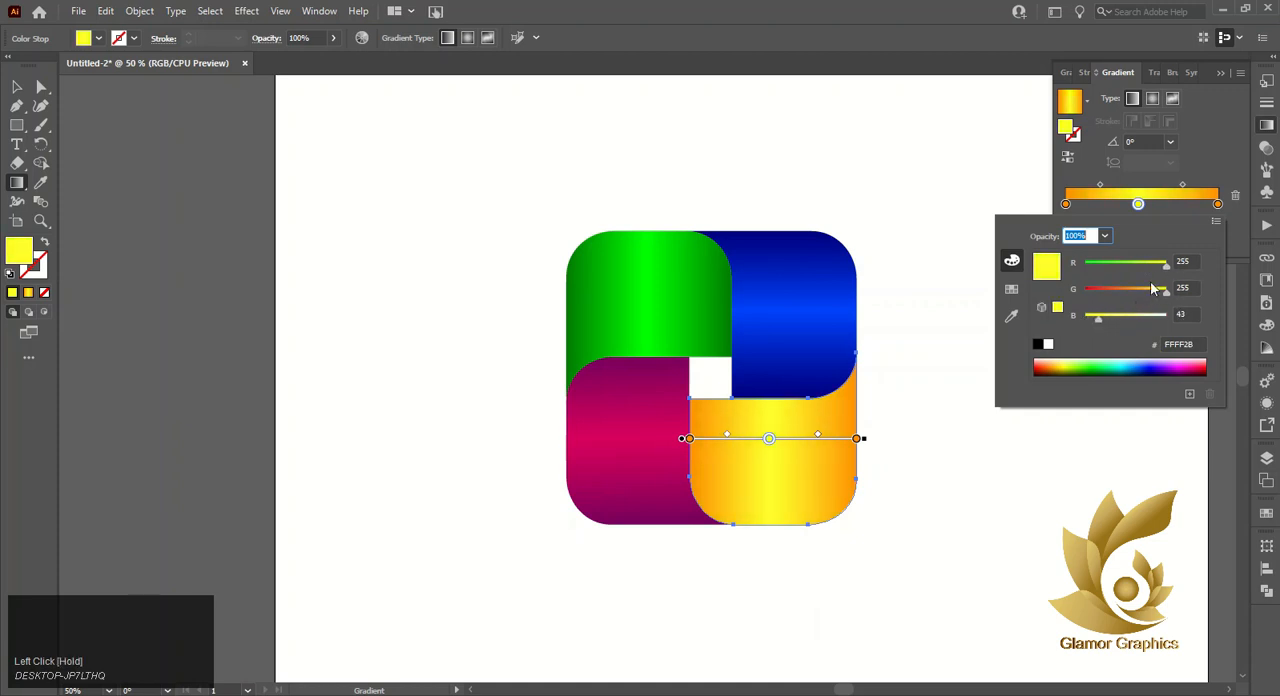
- Darken the end stop of the orange-yellow gradient by lowering green to 116 and reducing red slightly
left_click(1218, 204)
double_click(1218, 204)
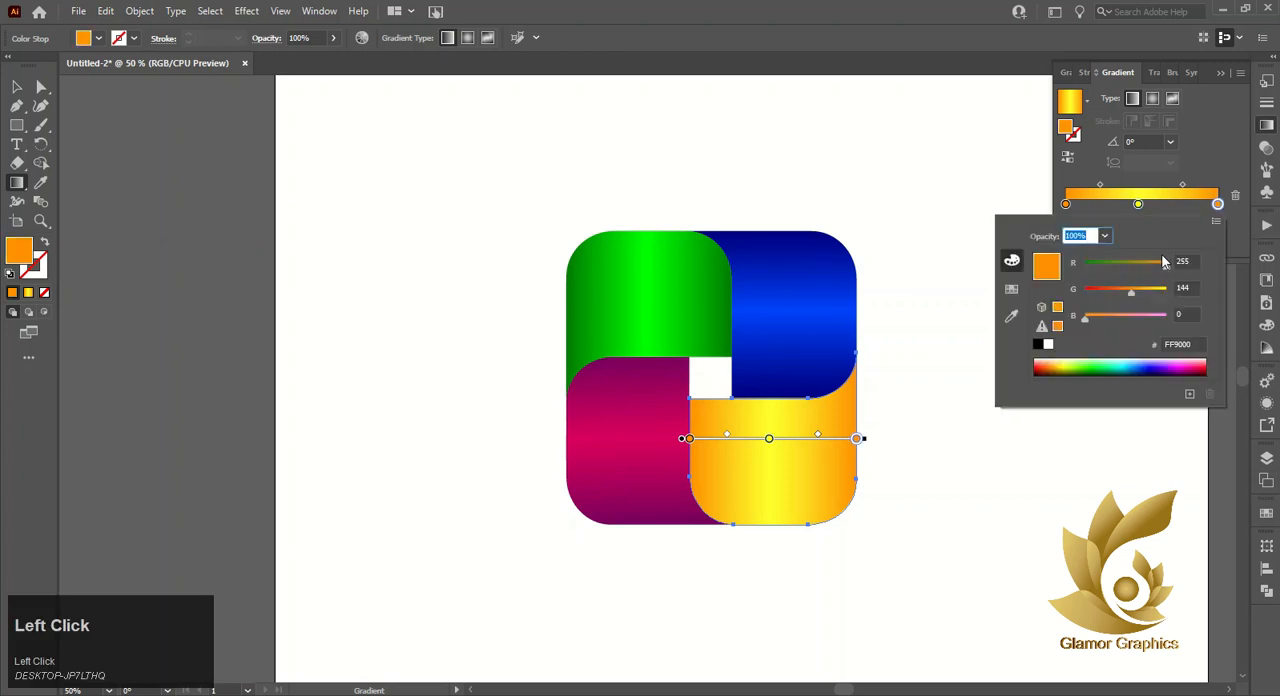
left_click(1125, 289)
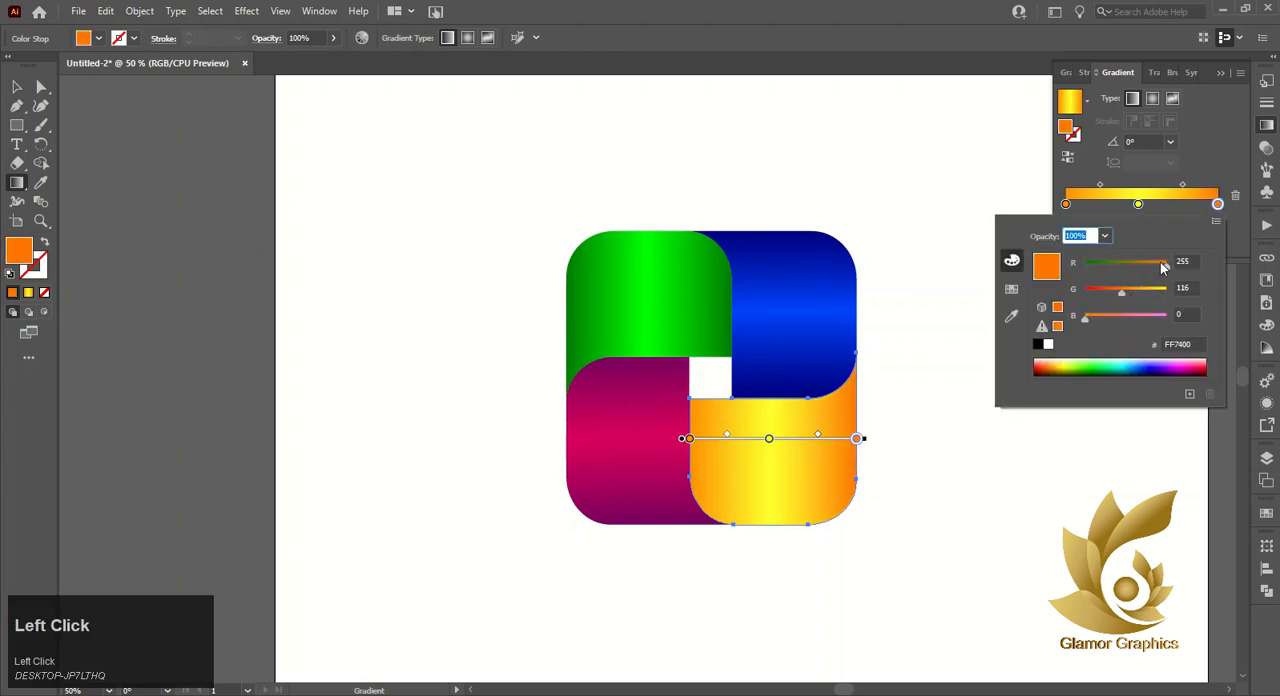
left_click(1160, 264)
- Replace the orange-yellow gradient's start stop with a copy of the darker end stop and set the midpoints to about 53% and 61%
double_click(1066, 204)
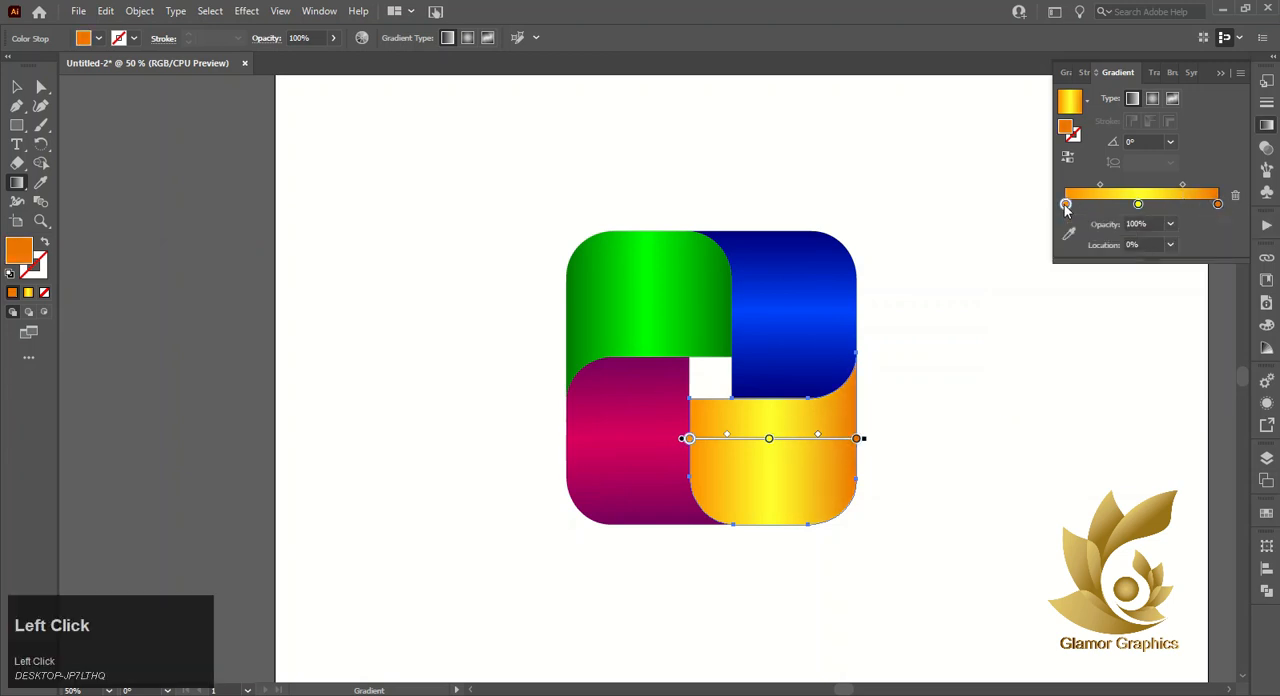
left_click(1233, 202)
left_click(1233, 202)
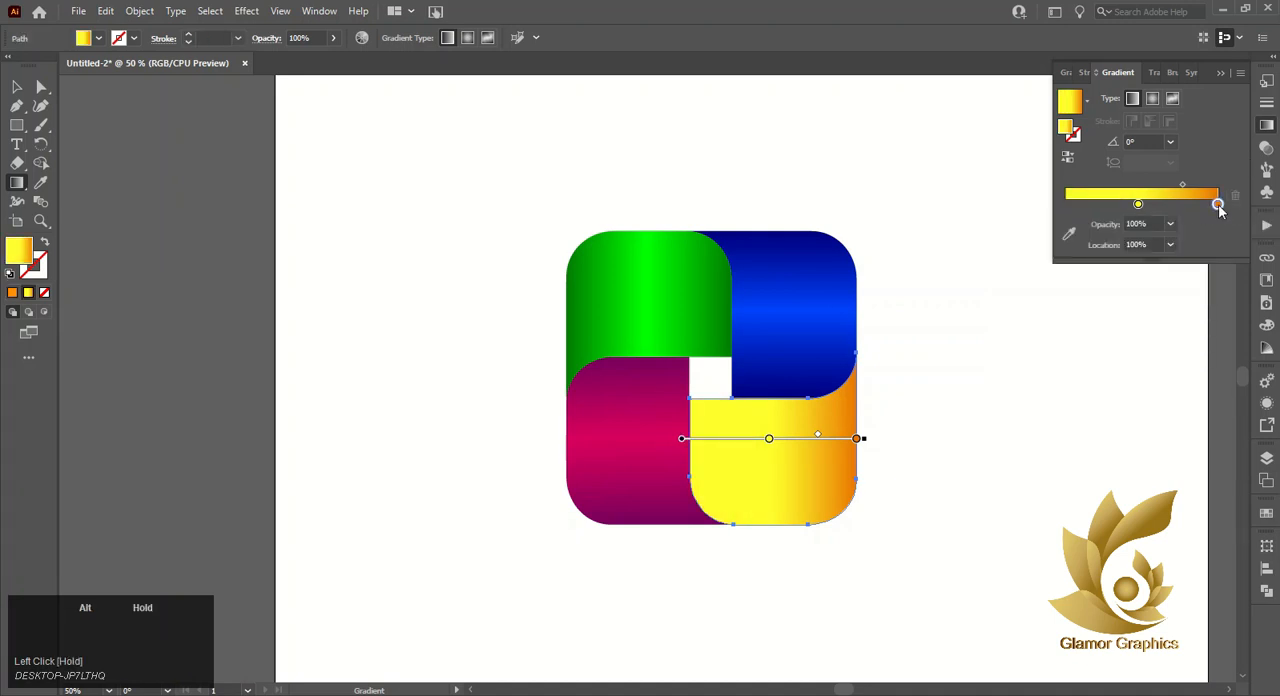
left_click_drag(1218, 204, 1188, 188)
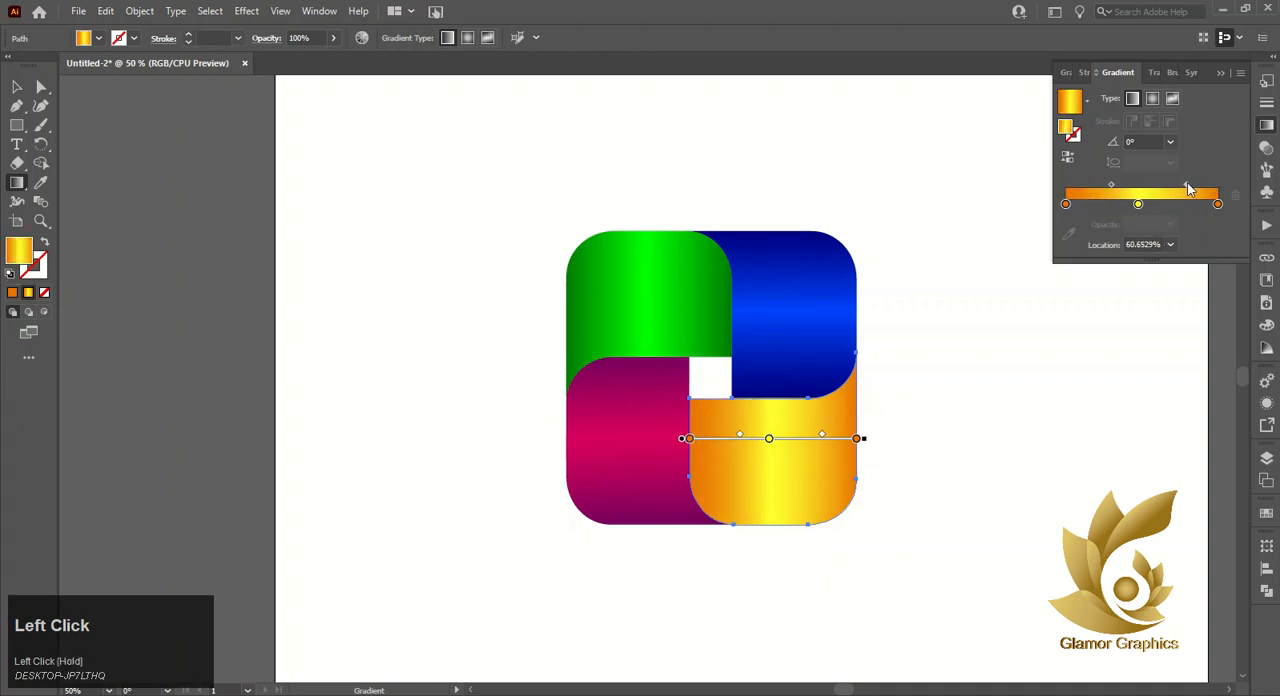
left_click_drag(1110, 188, 1104, 187)
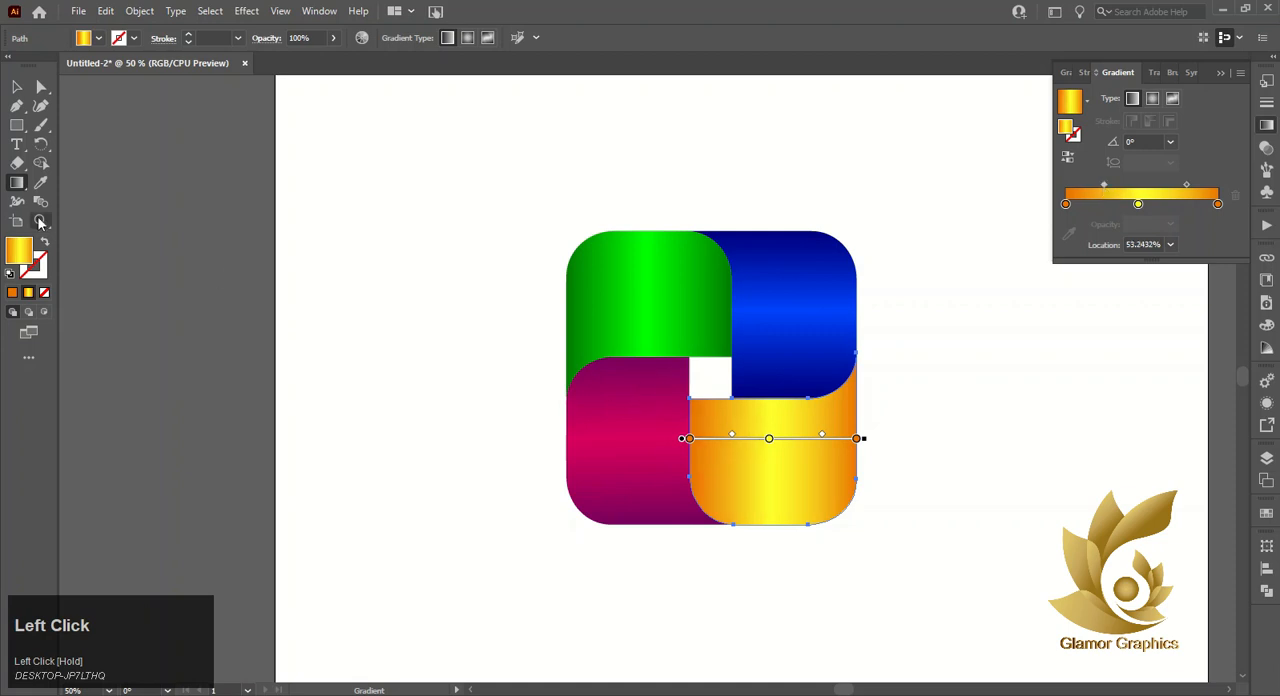
- Fine-tune the gradient midpoints of the lower-left magenta, upper-right blue and upper-left green pieces to match the others
key("ctrl")
left_click(588, 411, "ctrl")
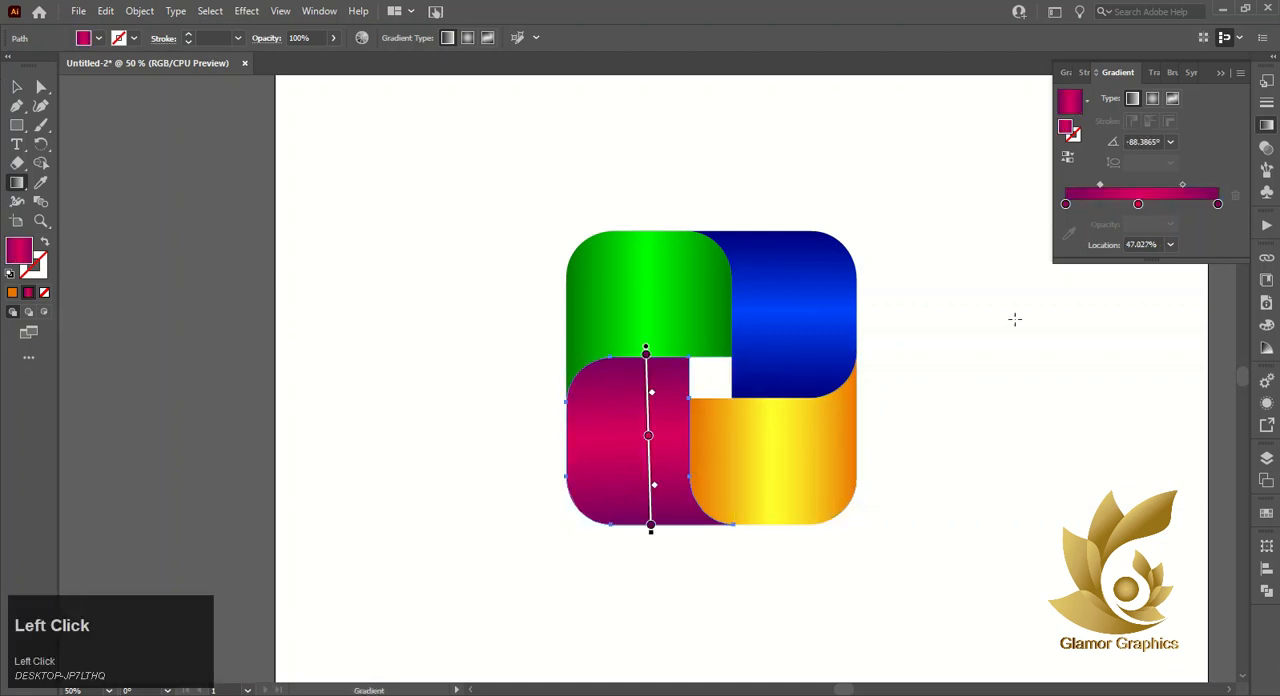
left_click_drag(1175, 185, 1183, 190)
left_click_drag(1101, 184, 1187, 186)
left_click(797, 321, "ctrl")
left_click(672, 290, "ctrl")
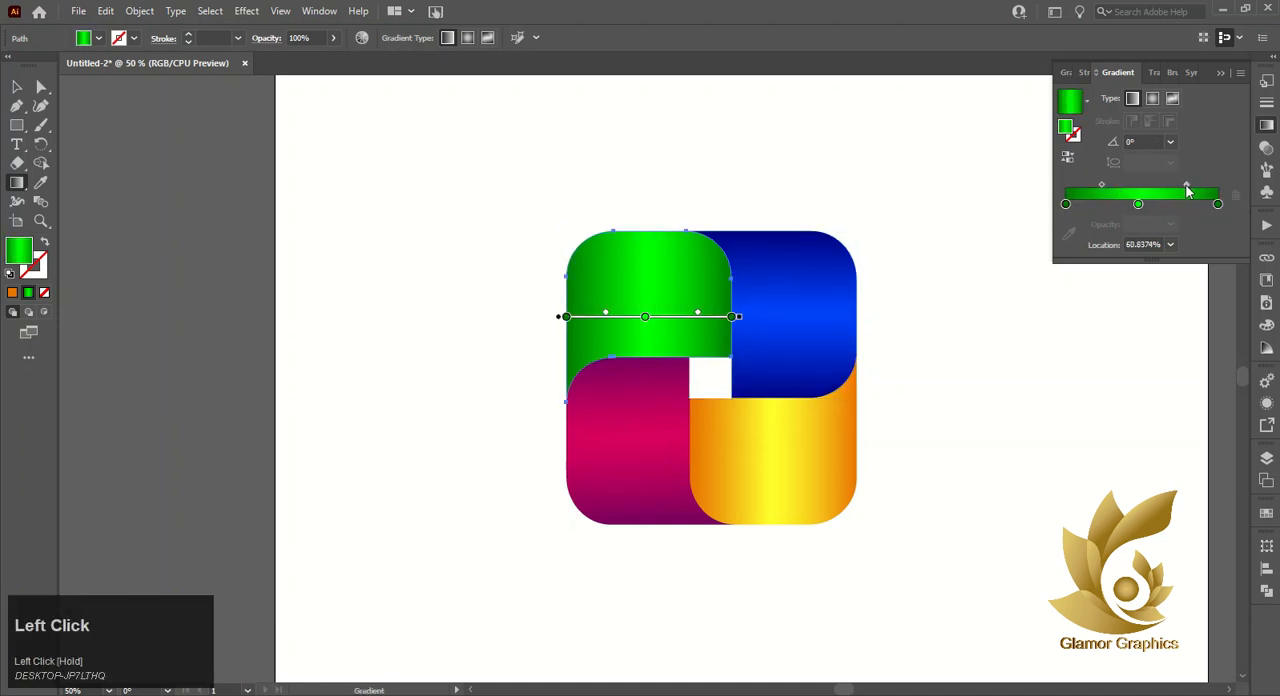
left_click_drag(1103, 185, 1100, 185)
- Select all four gradient pieces and group them
left_click(16, 87)
left_click(429, 230)
left_click_drag(465, 201, 886, 542)
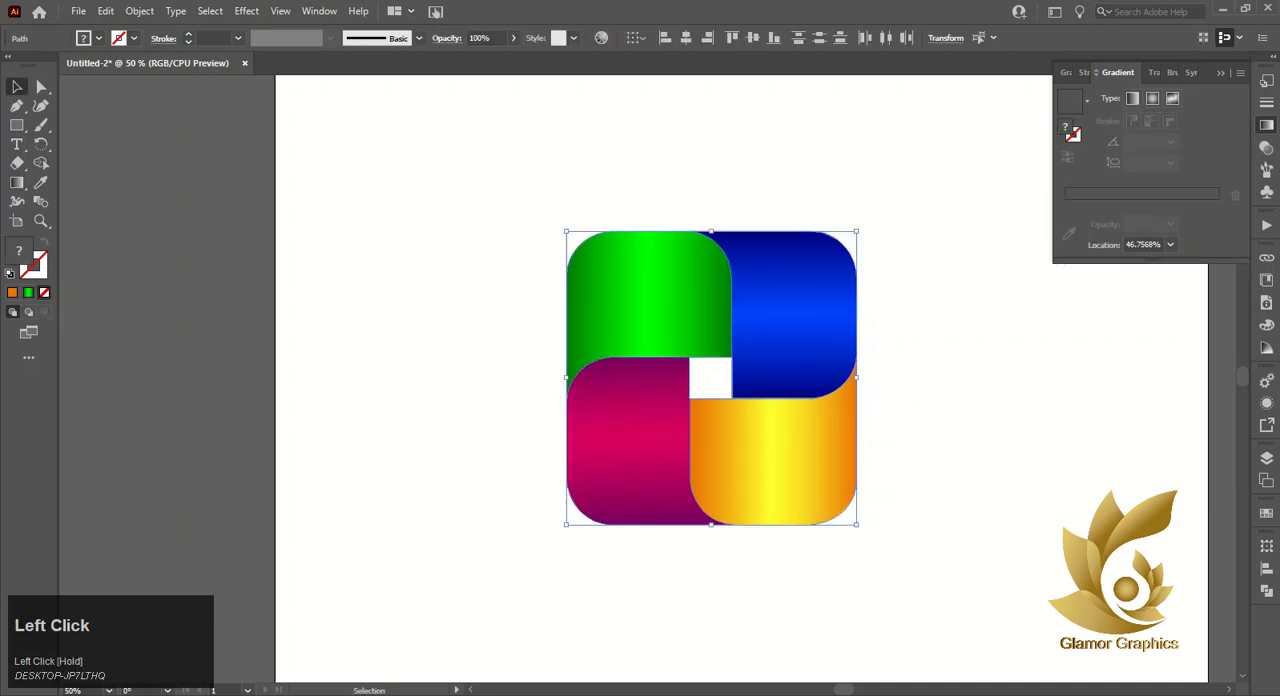
right_click(832, 320)
left_click(868, 417)
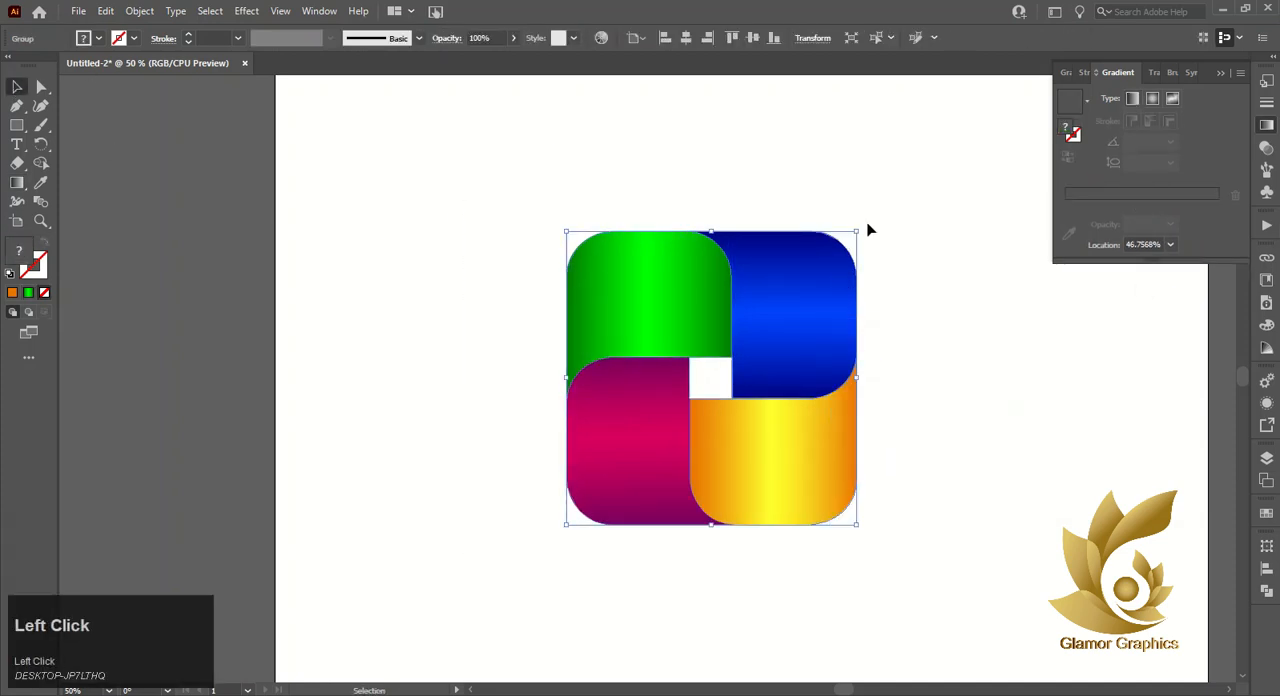
- Rotate the grouped mark counterclockwise by about 45° so it stands as a diamond, and collapse the gradient settings
left_click_drag(868, 229, 710, 178)
left_click(900, 250)
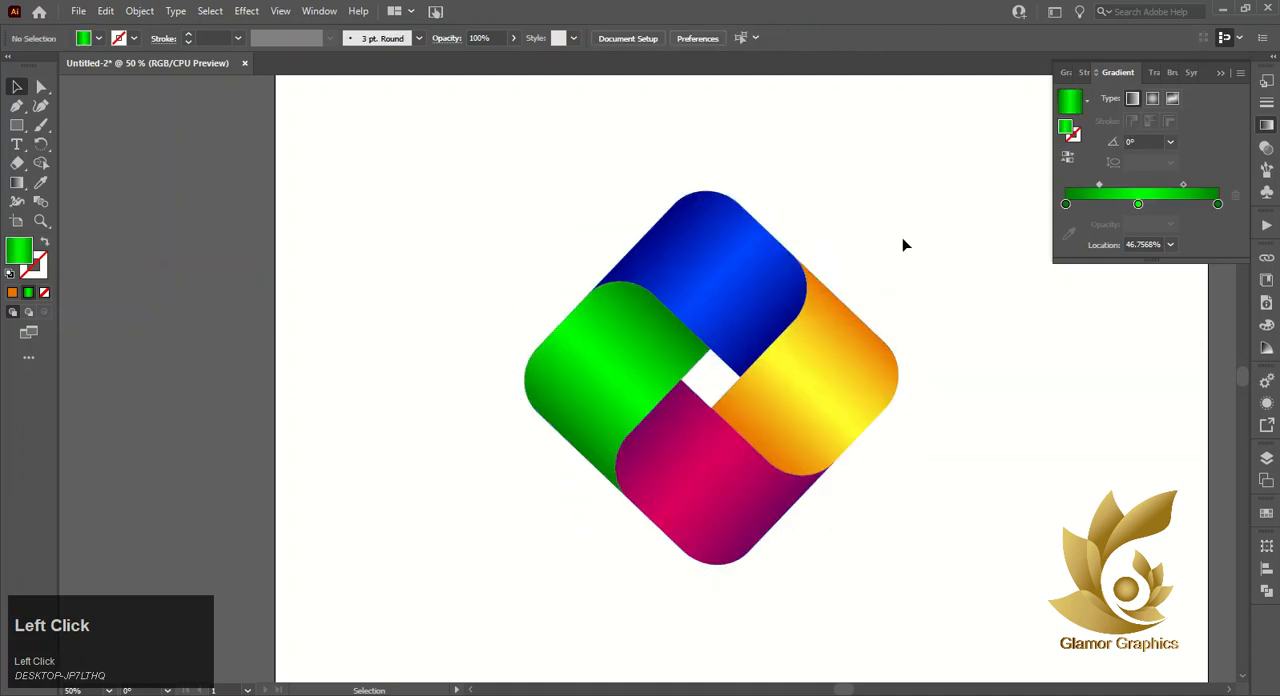
left_click(1222, 73)
left_click(720, 430)
left_click(729, 410)
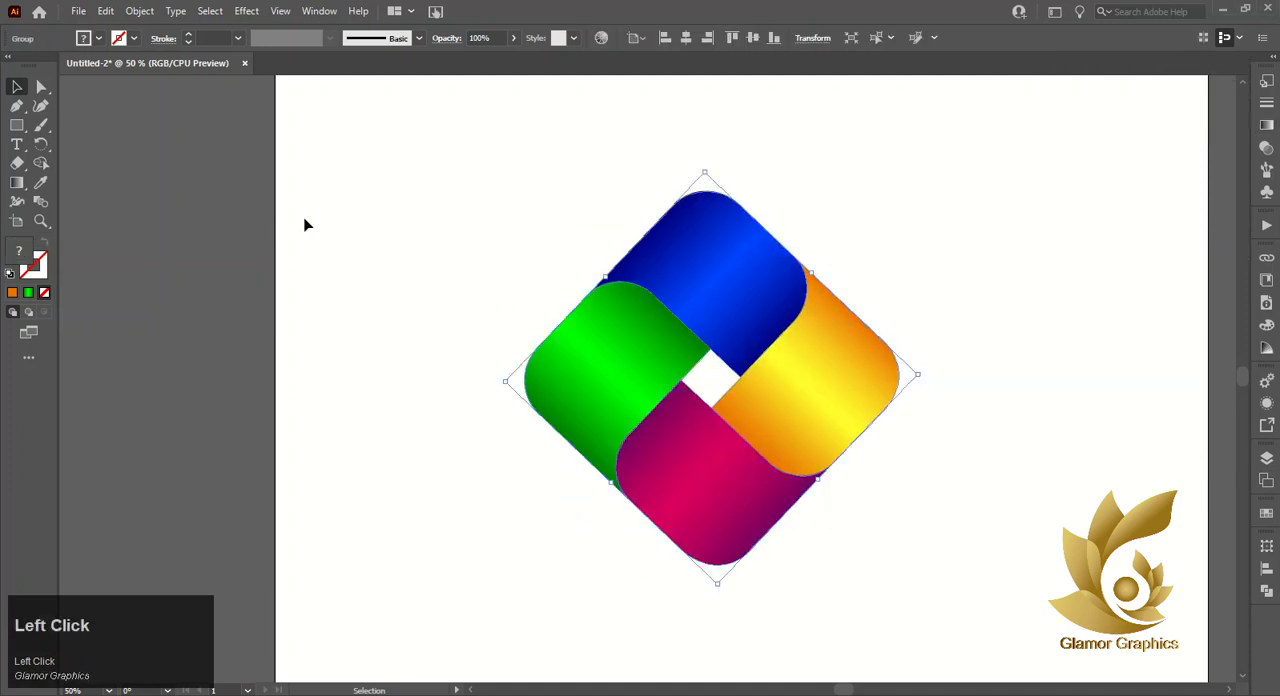
left_click_drag(460, 191, 834, 551)
right_click(819, 432)
left_click(683, 158)
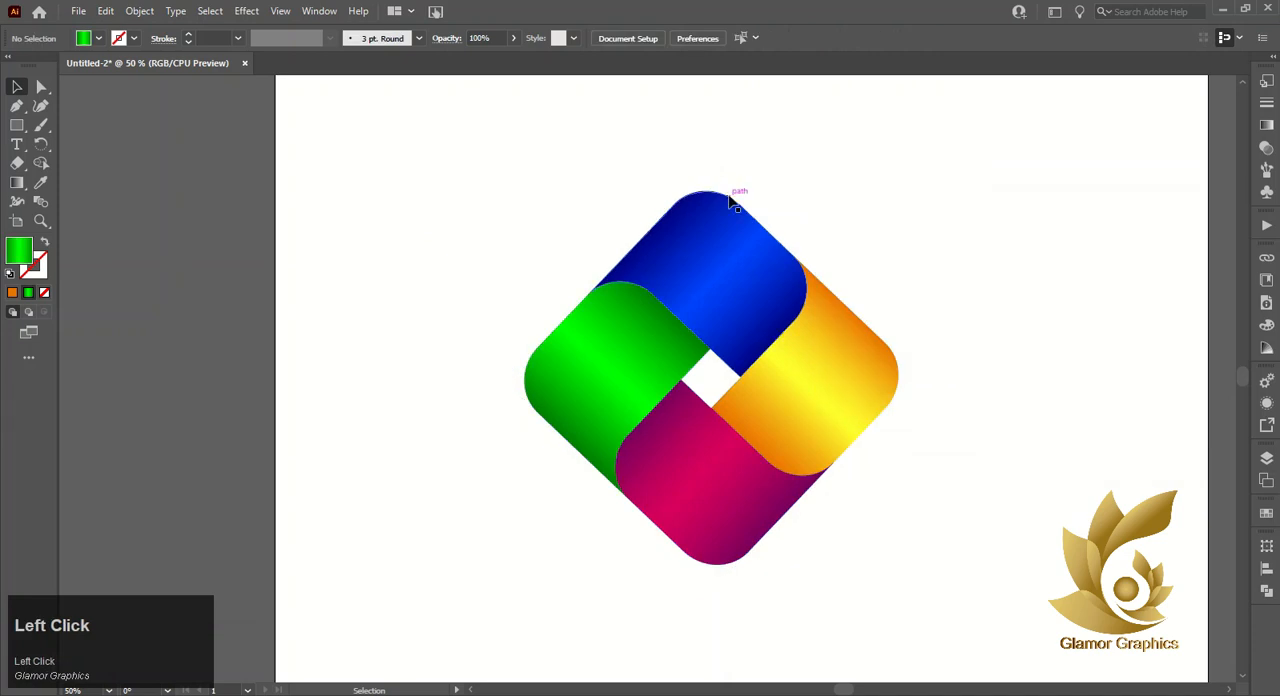
scroll(733, 203, "down", 1)
left_click(751, 203)
left_click(548, 229)
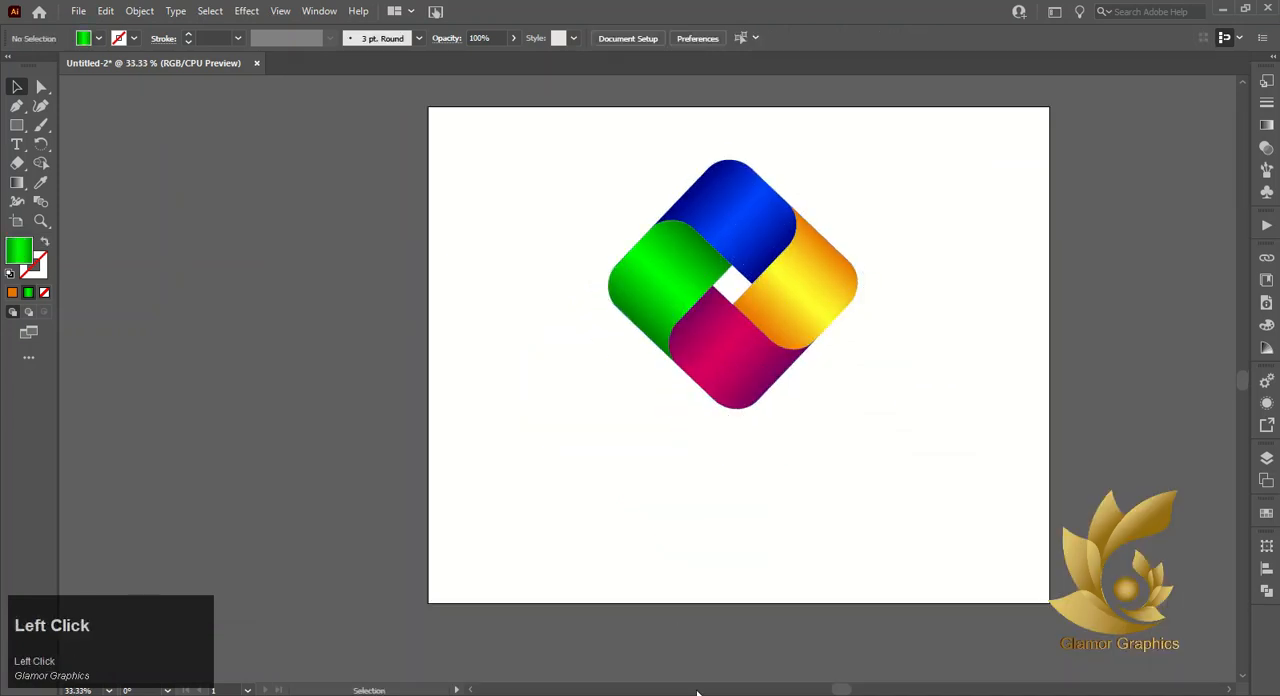
- Draw a wide ellipse beneath the diamond mark, centre it under the lower tip, and flatten it into a shadow shape
right_click(16, 125)
left_click(80, 159)
left_click_drag(678, 402, 809, 463)
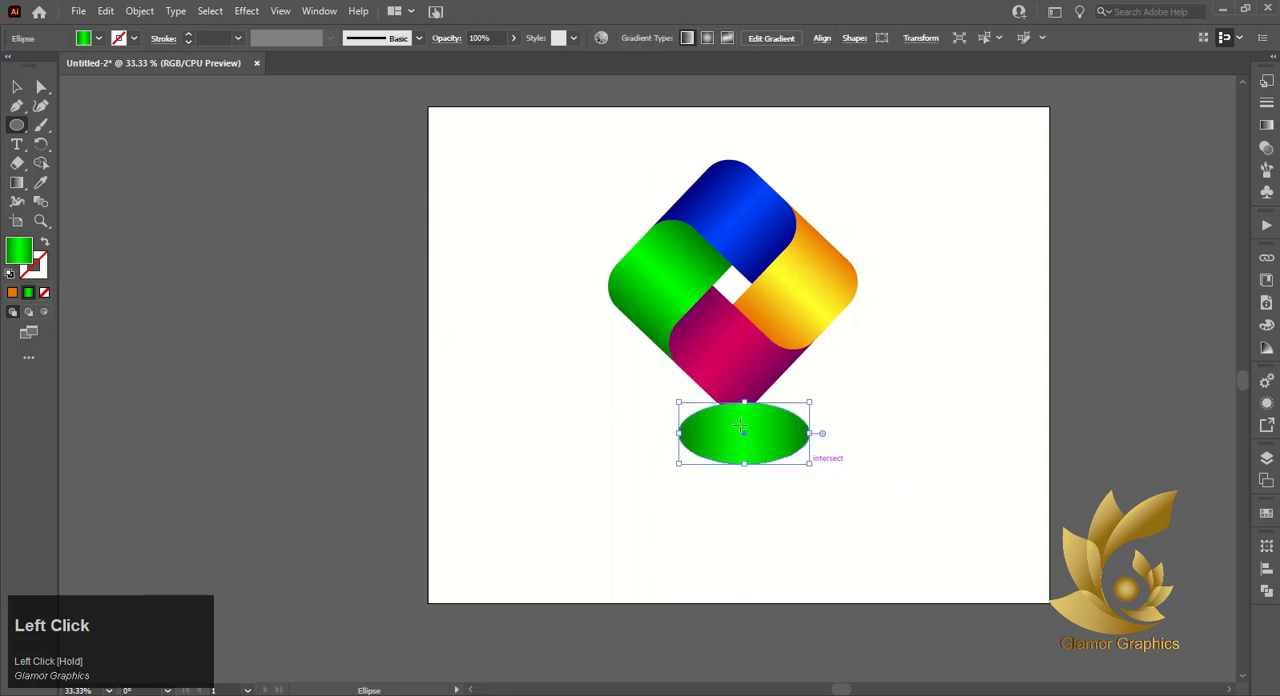
left_click(15, 85)
mouse_move(743, 432)
left_mouse_down()
mouse_move(735, 464)
mouse_move(735, 441)
left_mouse_up()
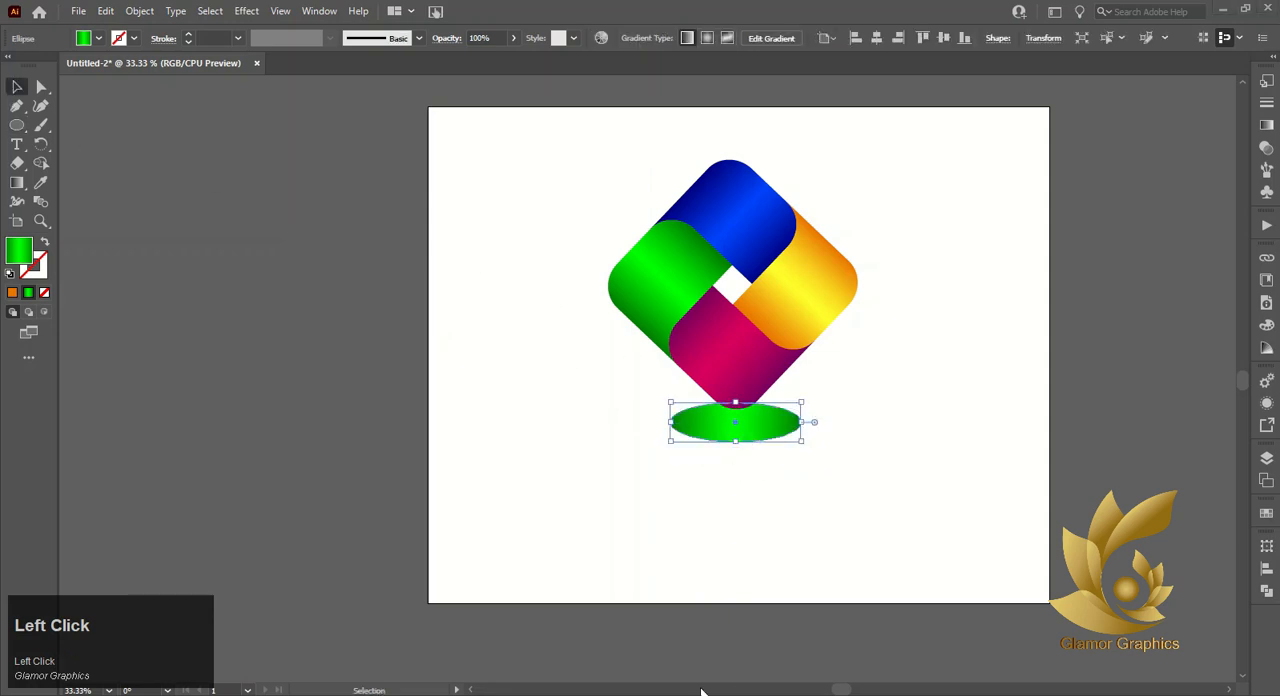
- Fill the ellipse with a radial black-to-white gradient, black at the centre, and shift its midpoint slightly toward the white stop
left_click(1265, 126)
left_click(1137, 223)
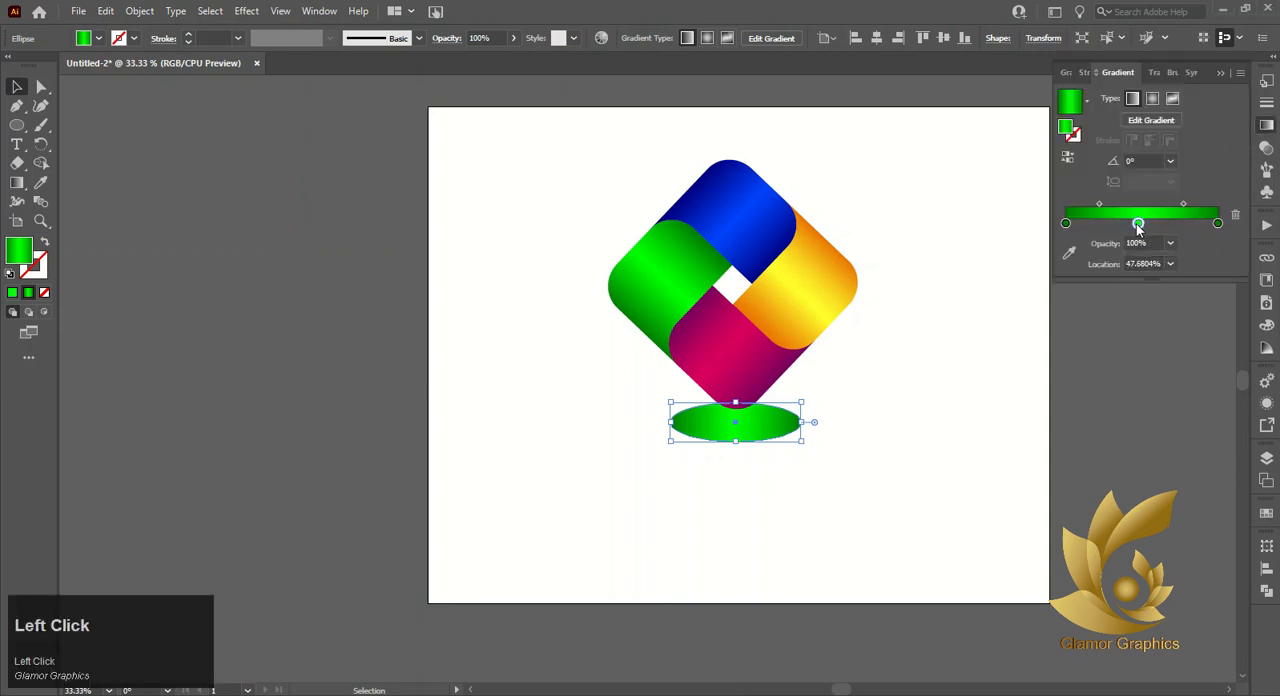
left_click(1087, 100)
scroll(993, 145, "up", 1)
left_click(993, 140)
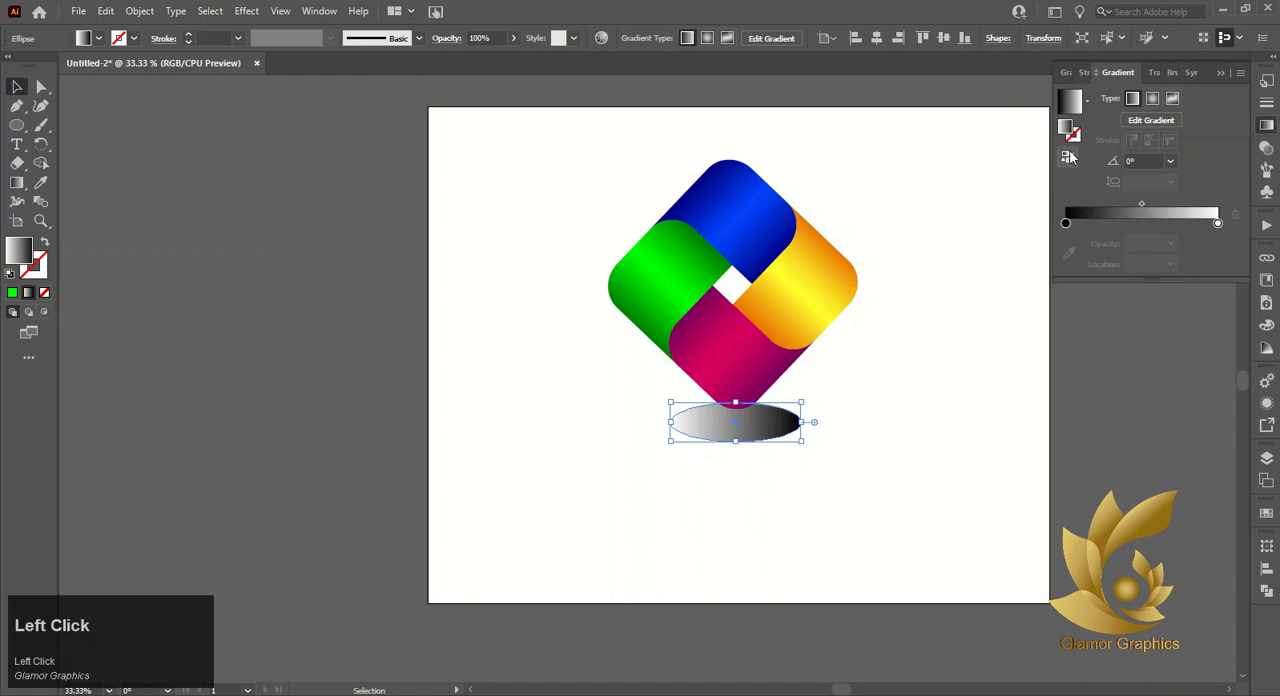
left_click(1152, 99)
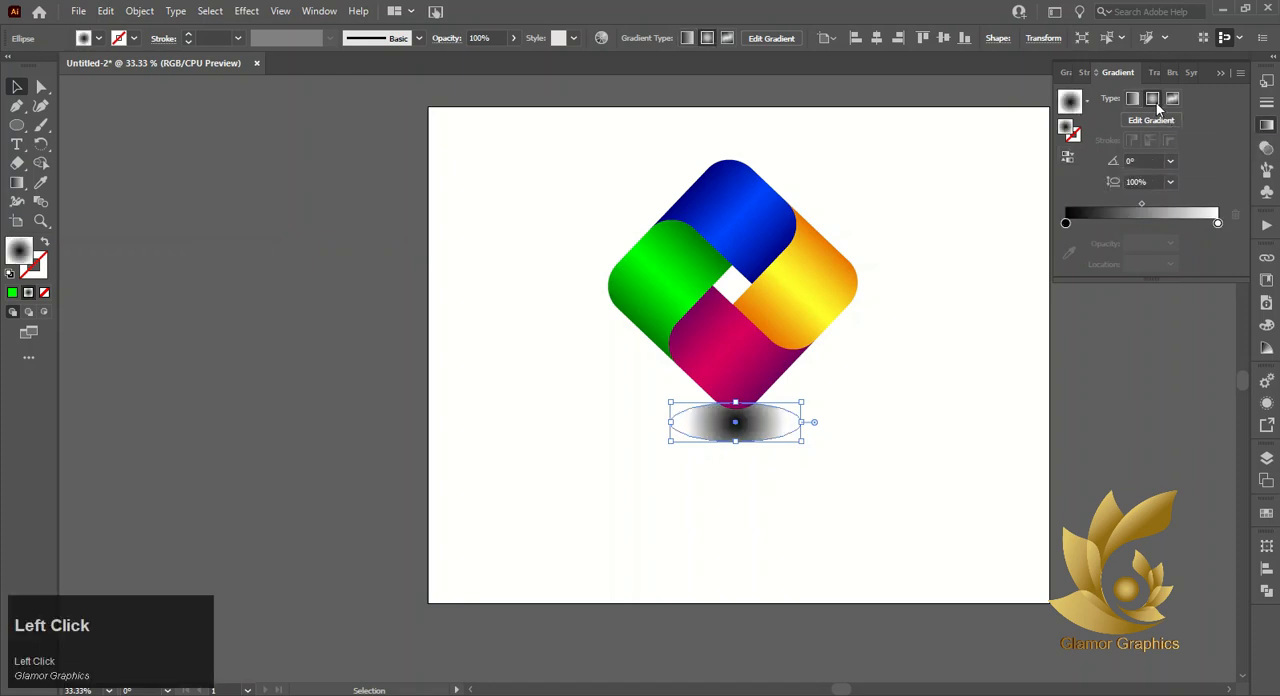
mouse_move(1141, 204)
left_mouse_down()
mouse_move(1129, 198)
mouse_move(1150, 205)
left_mouse_up()
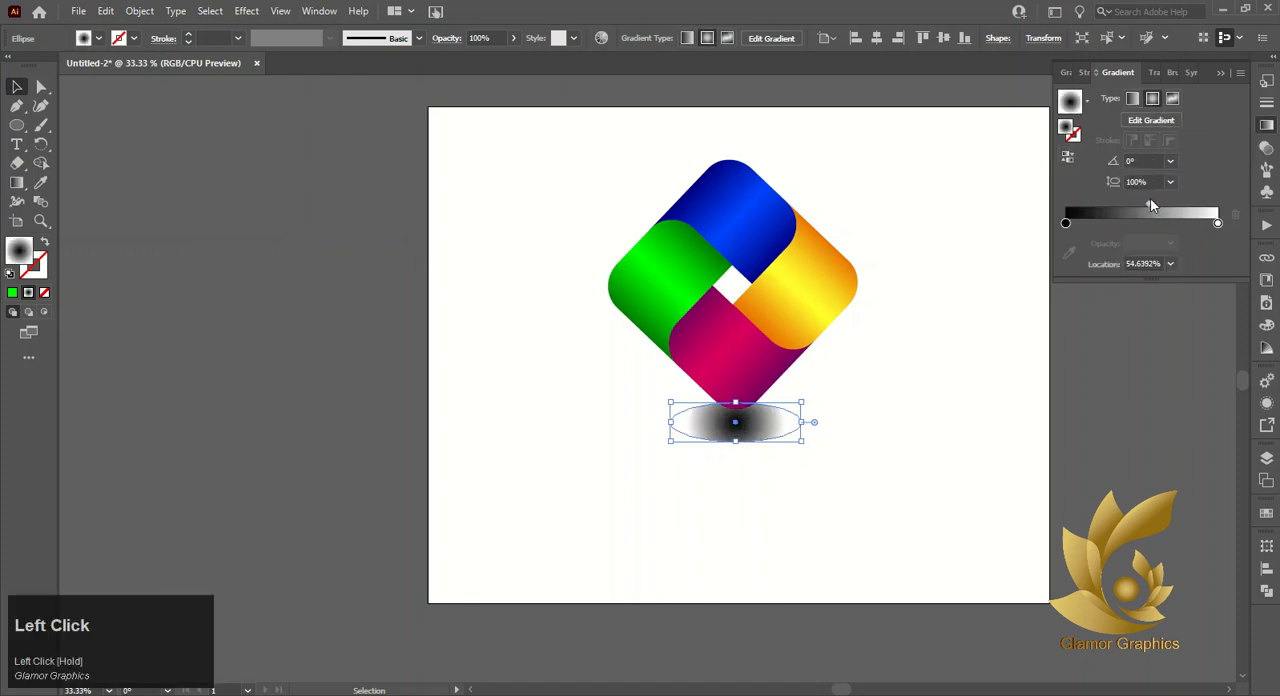
- Set the shadow ellipse's blending mode to Multiply
left_click(1149, 77)
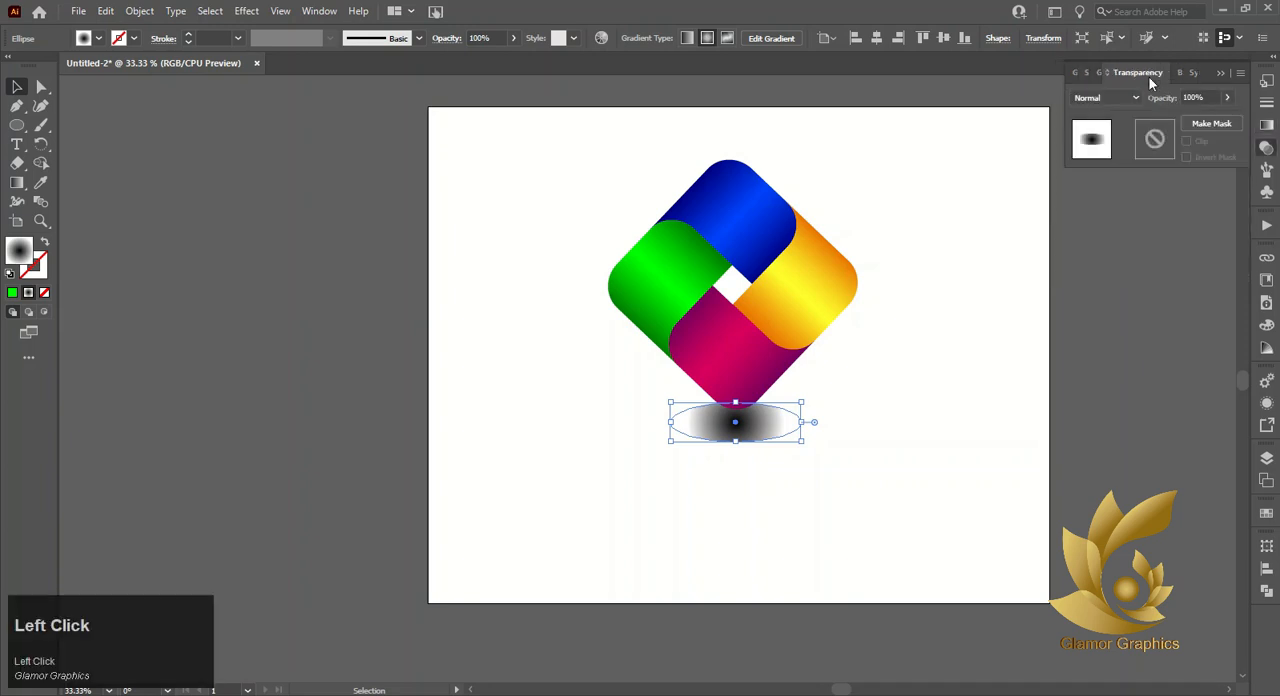
left_click(1134, 97)
left_click(1104, 154)
left_click(1088, 190)
left_click(738, 445)
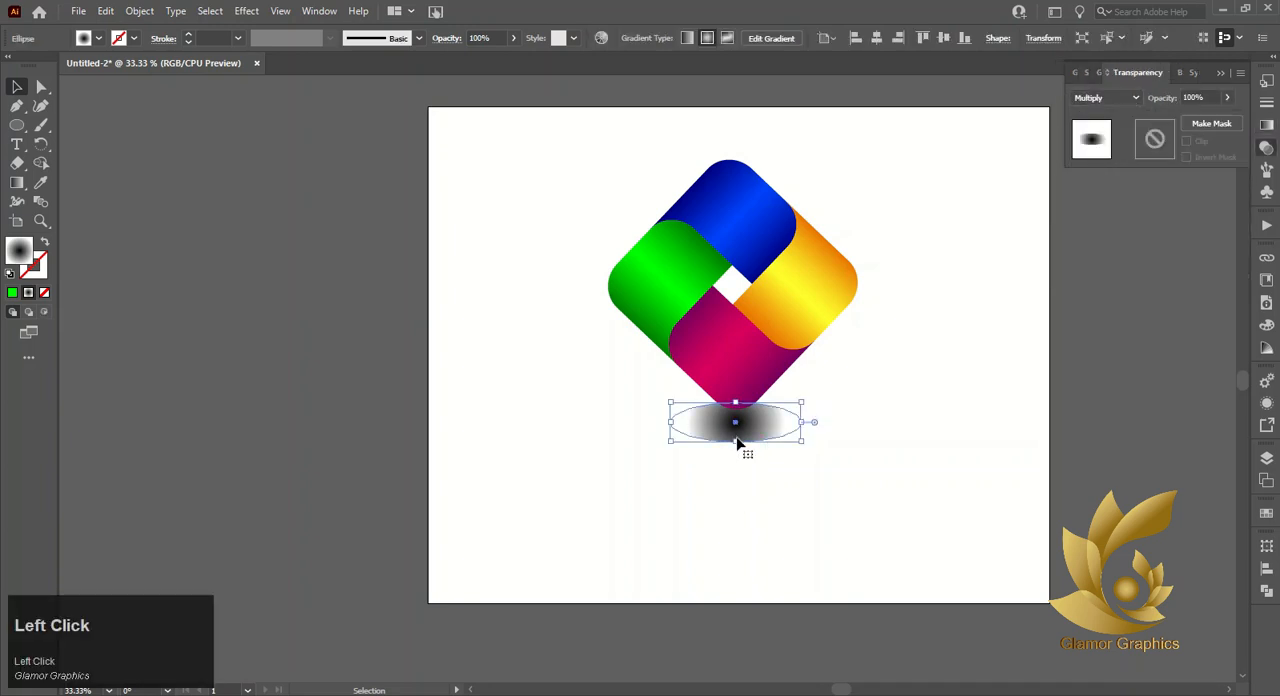
- Change the shadow gradient's white outer stop to the light gray swatch one shade lighter than R=204 G=204 B=204
left_click(1098, 72)
double_click(1218, 222)
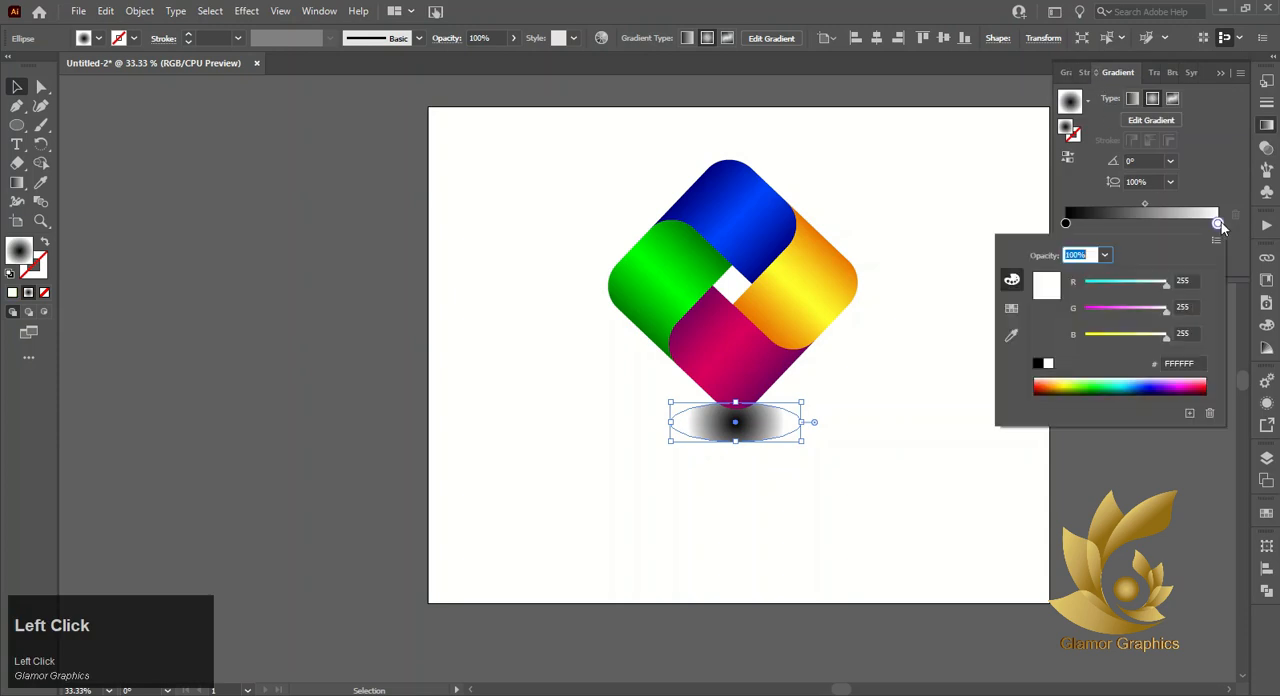
left_click(1011, 308)
left_click(1122, 316)
left_click(1134, 311)
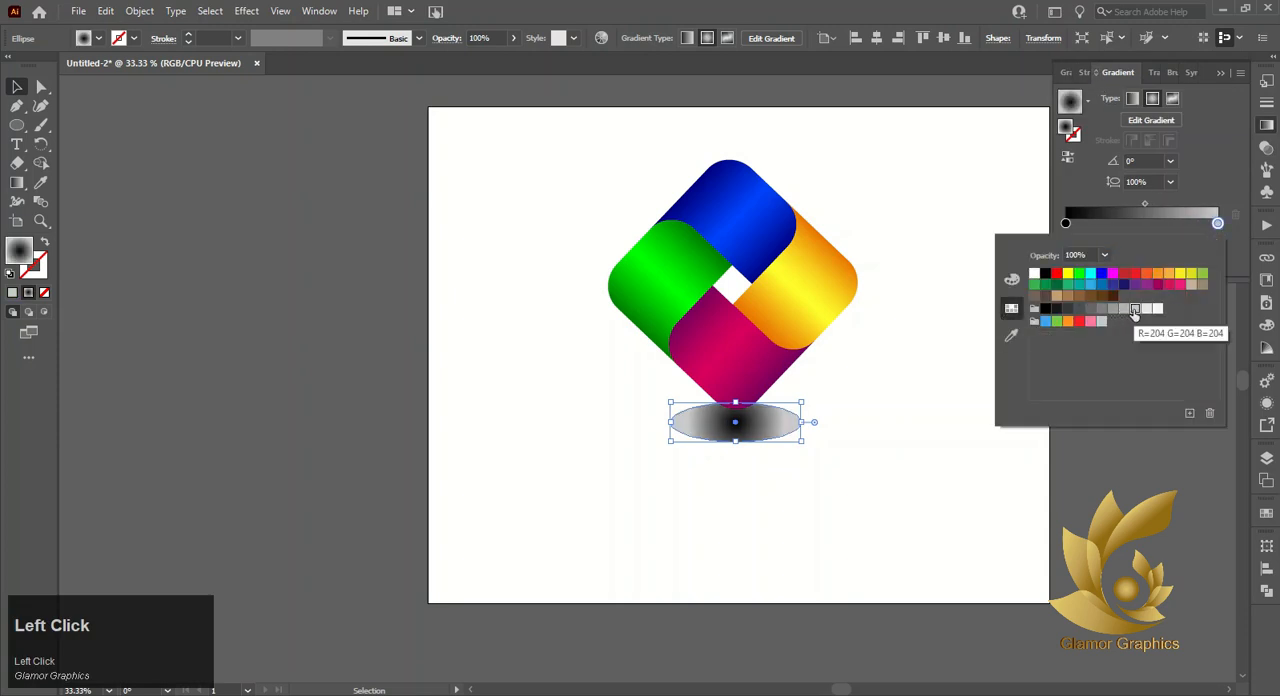
left_click(1146, 311)
left_click(940, 410)
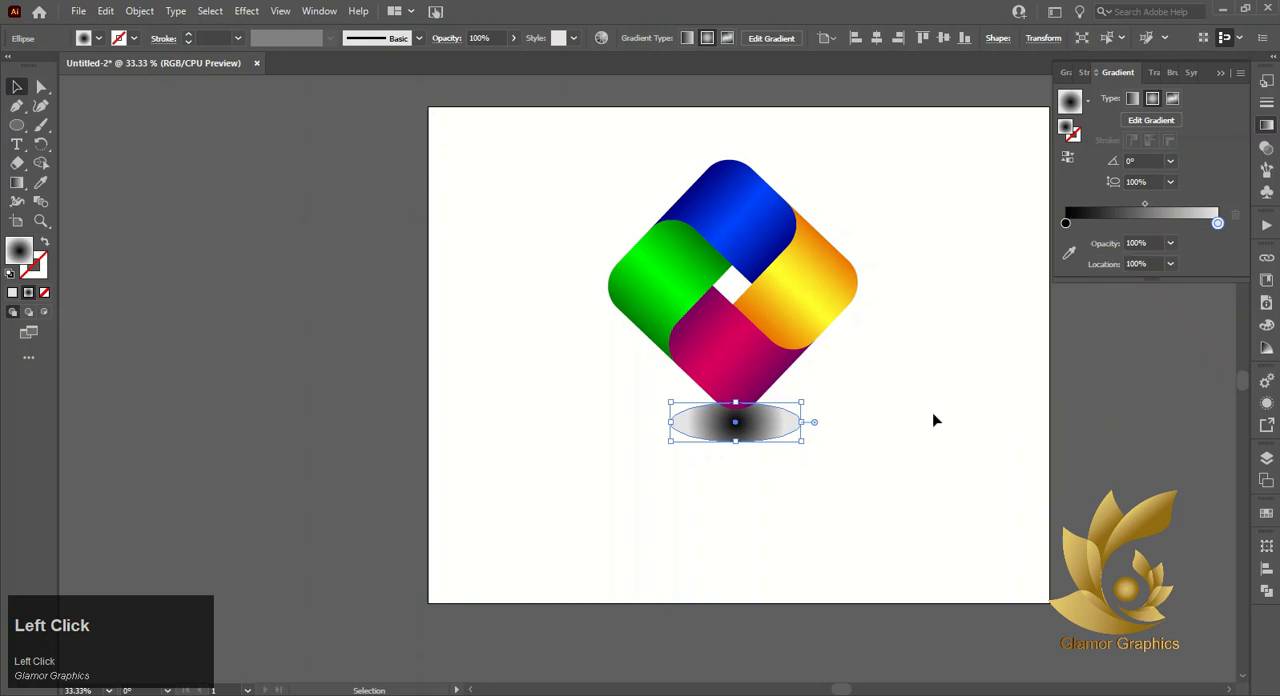
- Change the shadow gradient's black centre stop to the dark gray swatch one shade lighter than R=51 G=51 B=51
left_click(810, 487)
left_click(750, 441)
double_click(1067, 224)
left_click(1067, 312)
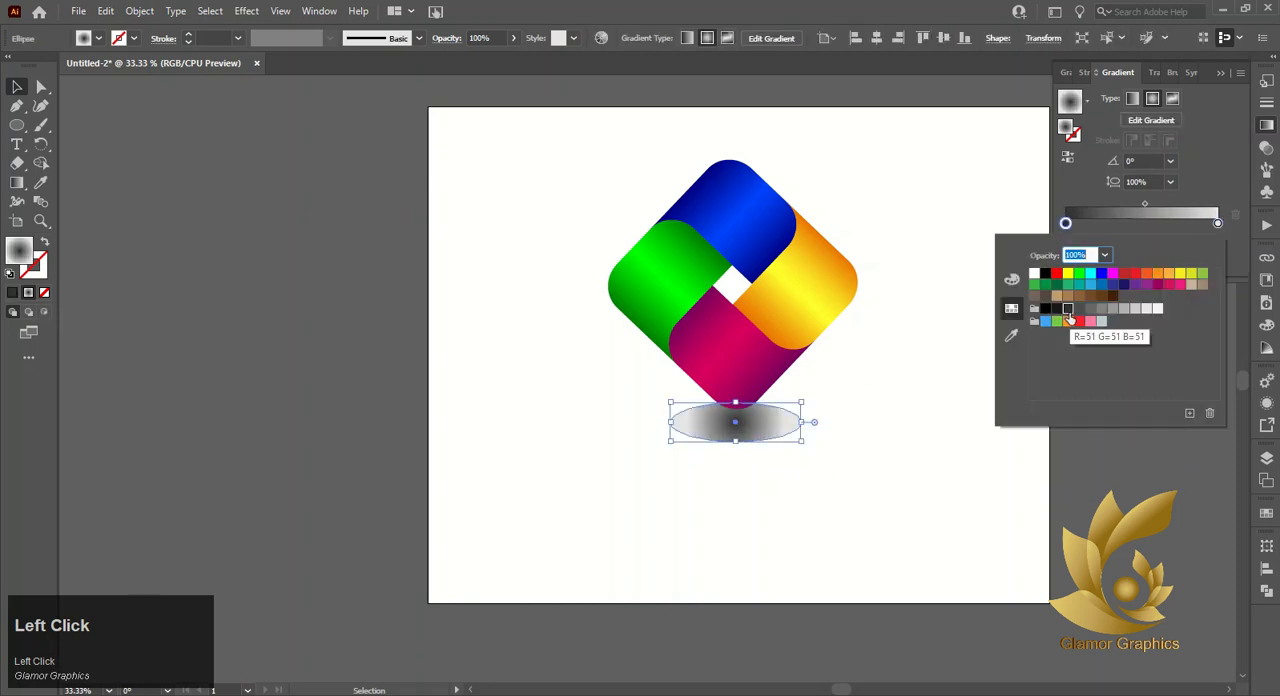
left_click(1079, 310)
left_click(955, 376)
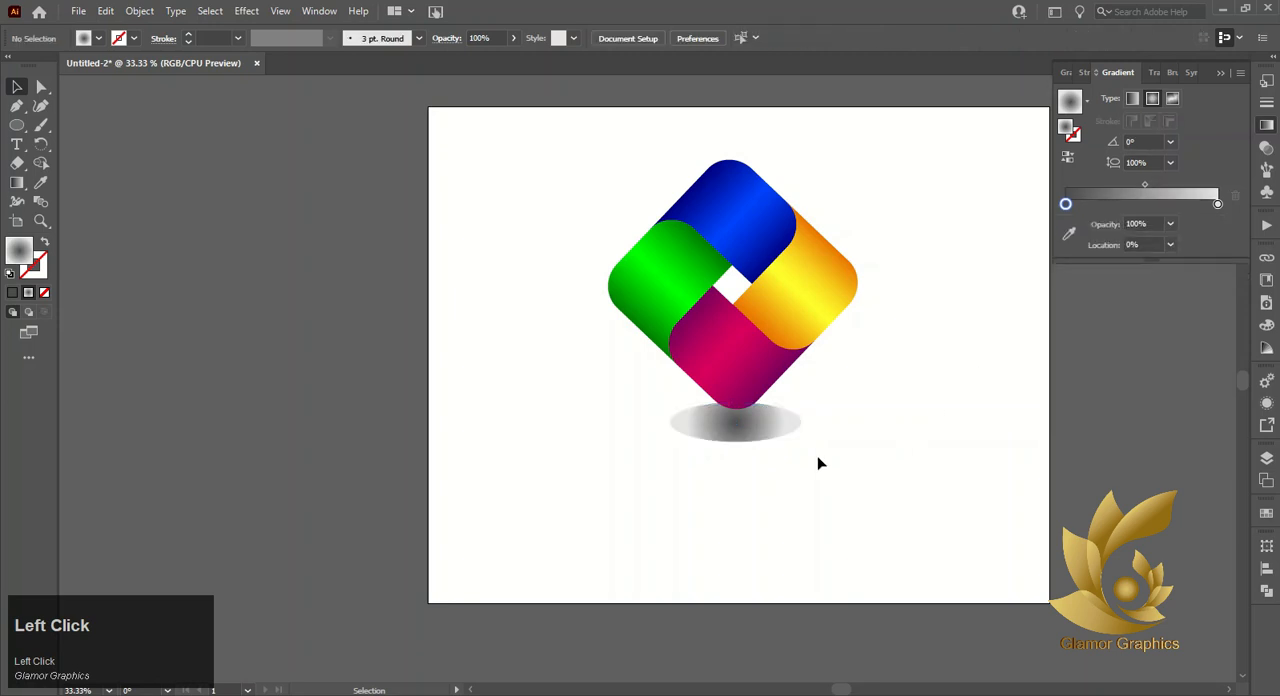
- Flatten the shadow ellipse to about half its height, keeping its upper edge in place under the diamond's tip
left_click(761, 429)
left_click_drag(736, 443, 739, 423)
left_click(760, 496)
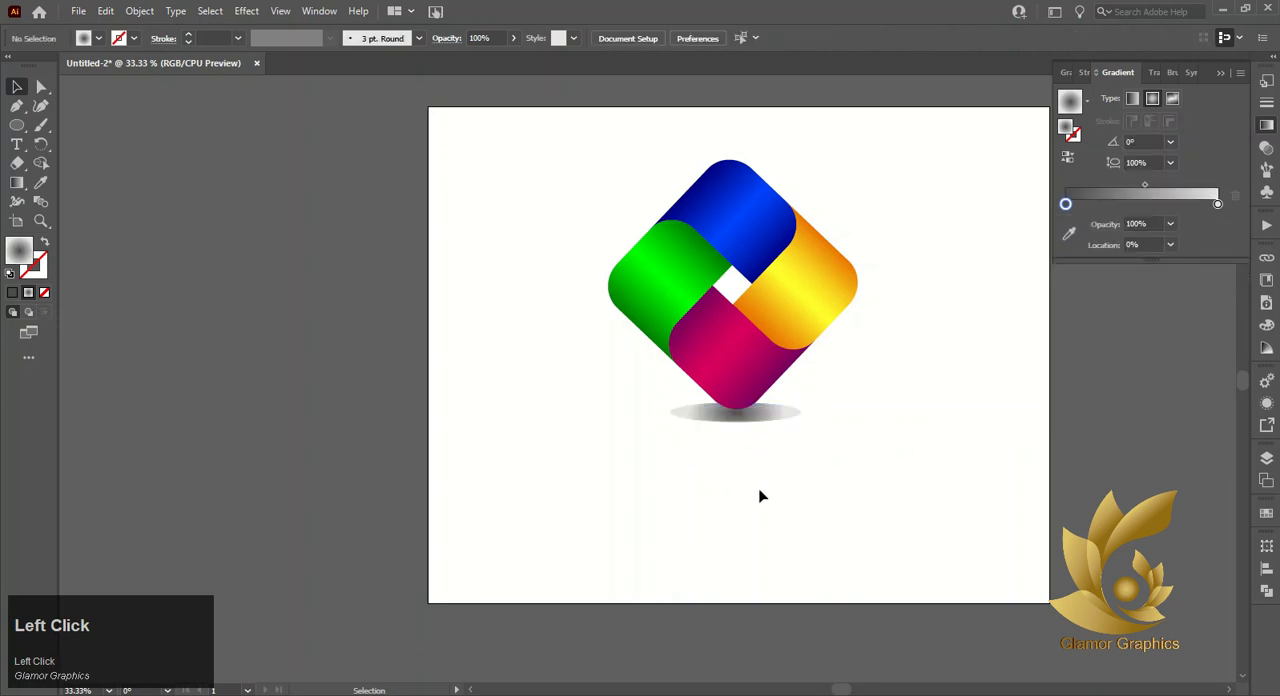
- Align the diamond mark and its shadow on their horizontal centres and group them
left_click_drag(558, 172, 770, 428)
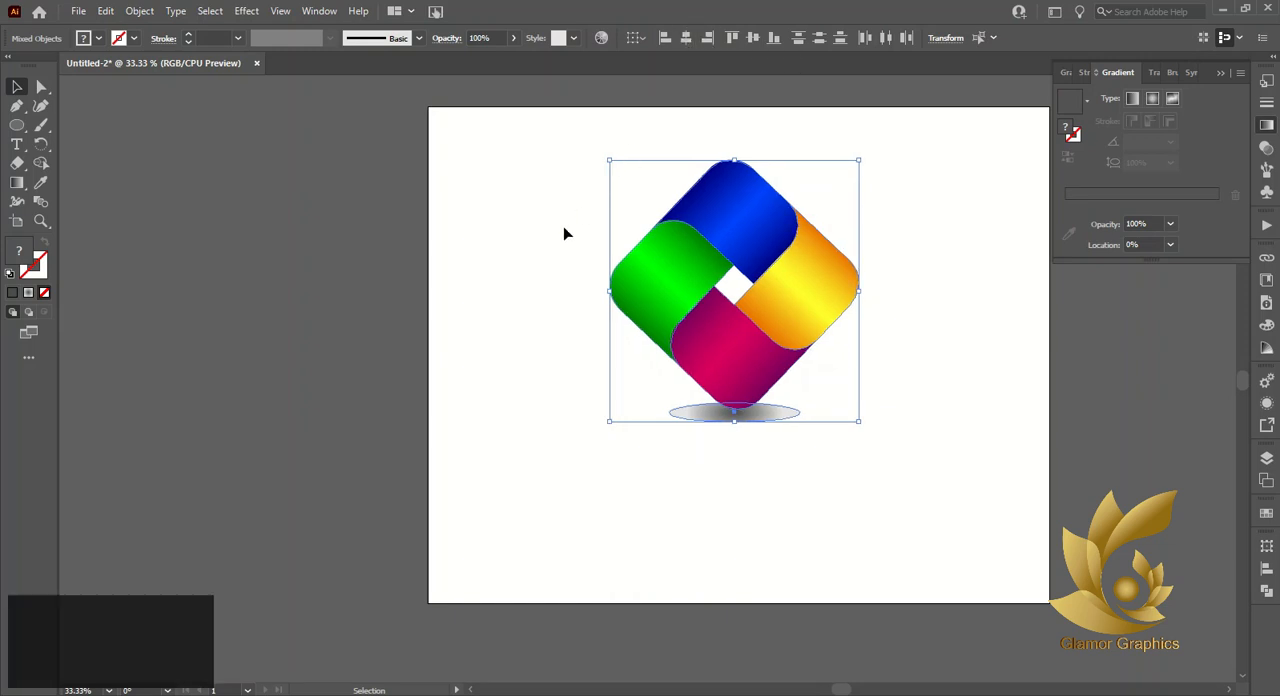
left_click_drag(576, 232, 766, 437)
right_click(777, 434)
left_click(804, 539)
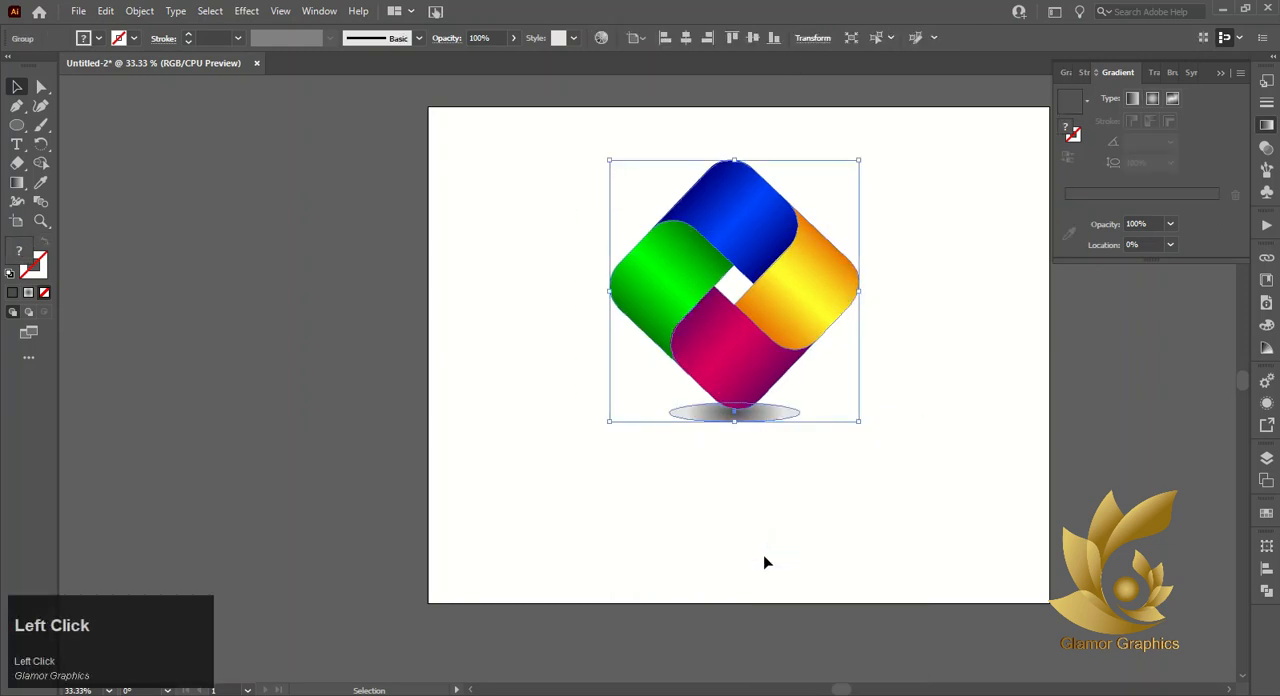
left_click(763, 562)
- Centre the grouped logo horizontally and vertically on the artboard and deselect it
left_click(737, 371)
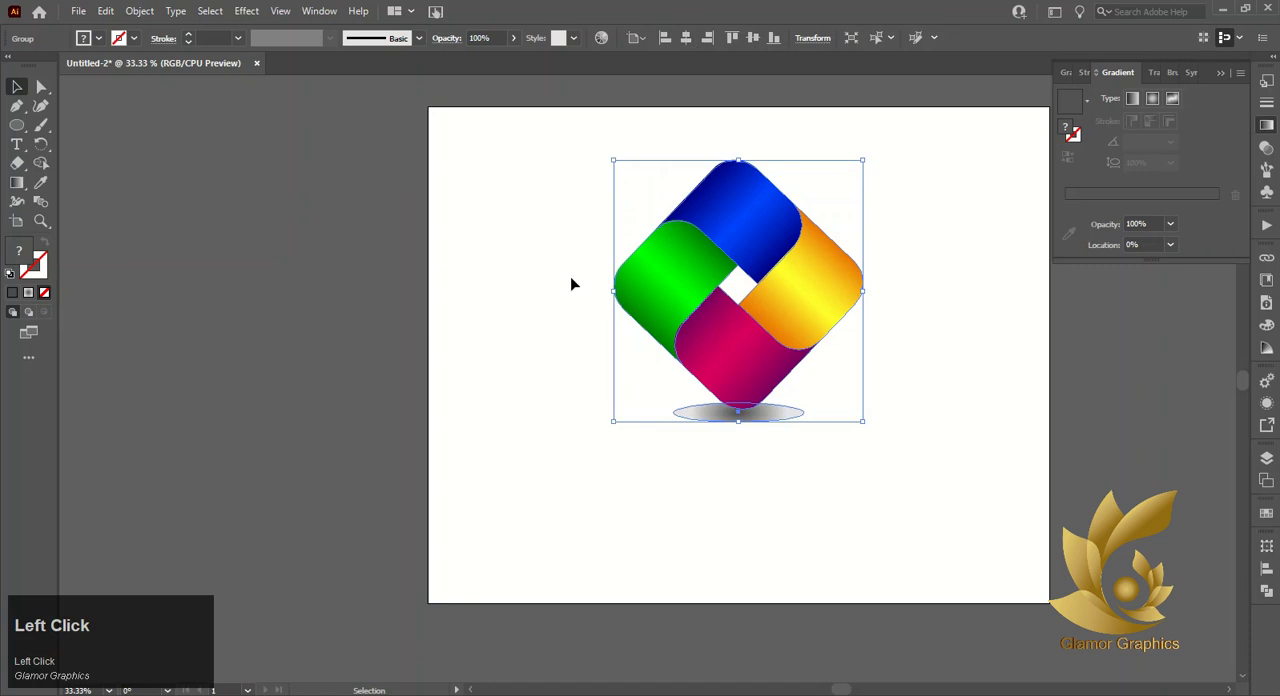
left_click_drag(763, 335, 770, 415)
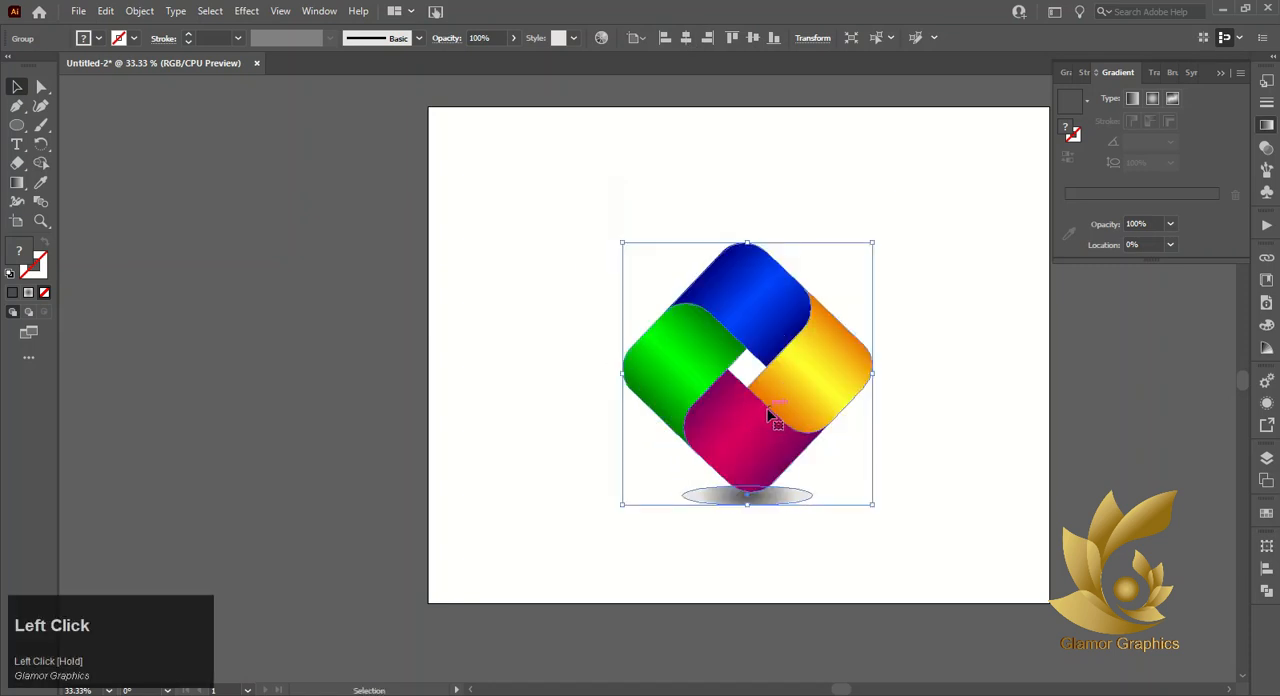
left_click(686, 37)
left_click(753, 37)
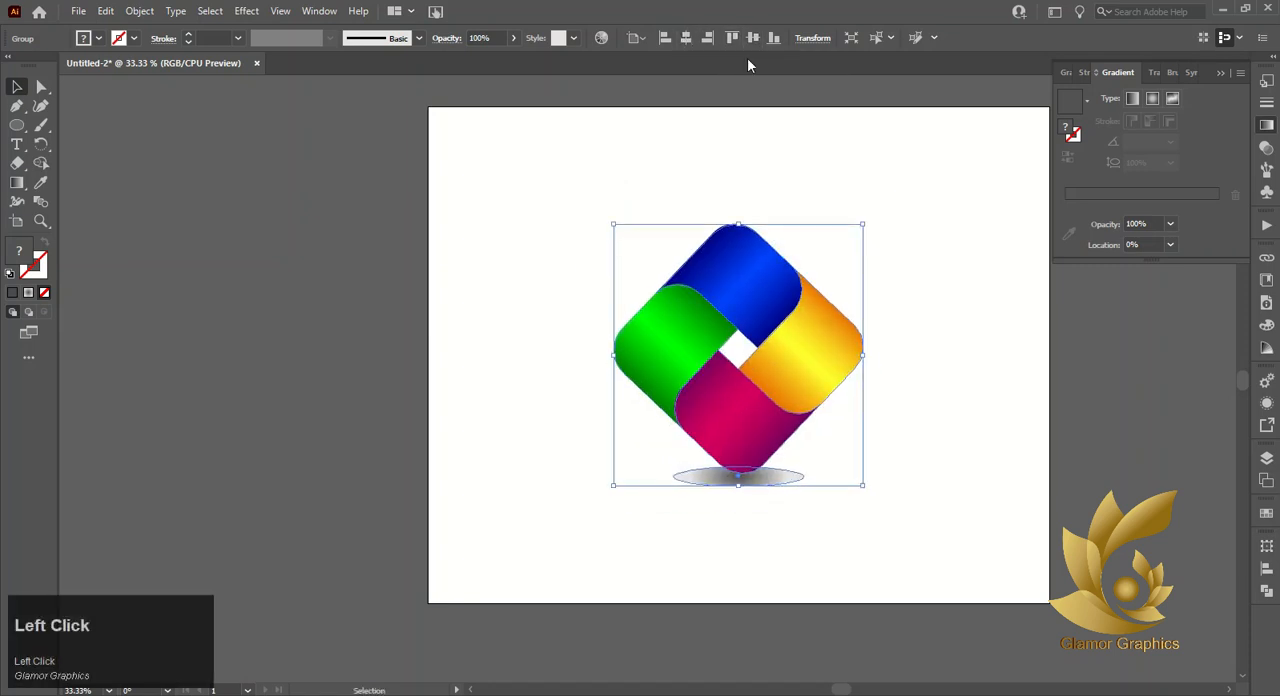
left_click(740, 574)
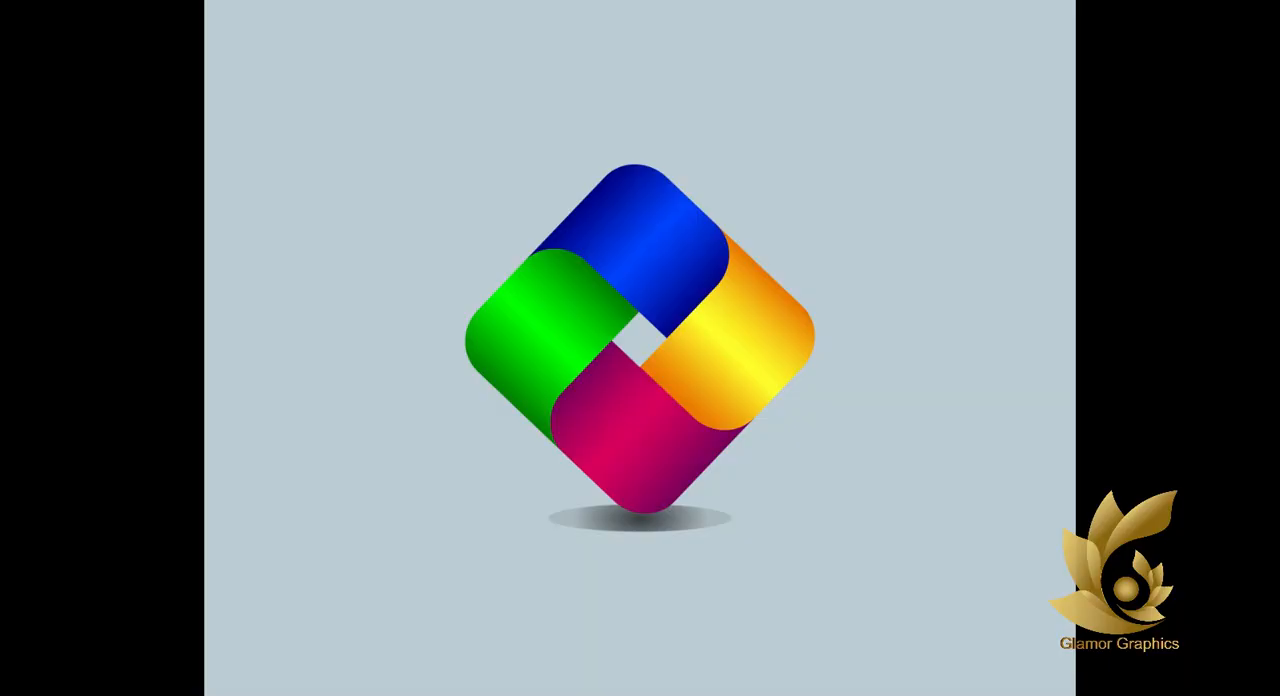